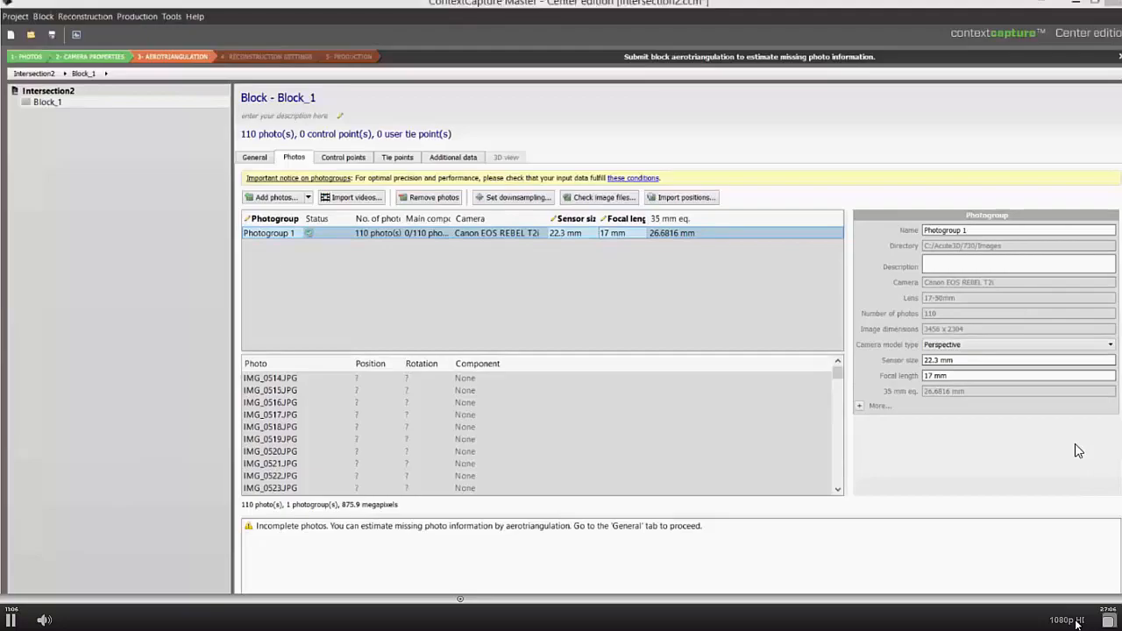
- Start the ContextCapture Engine and minimize its console window to return to the Intersection2 project
key("super")
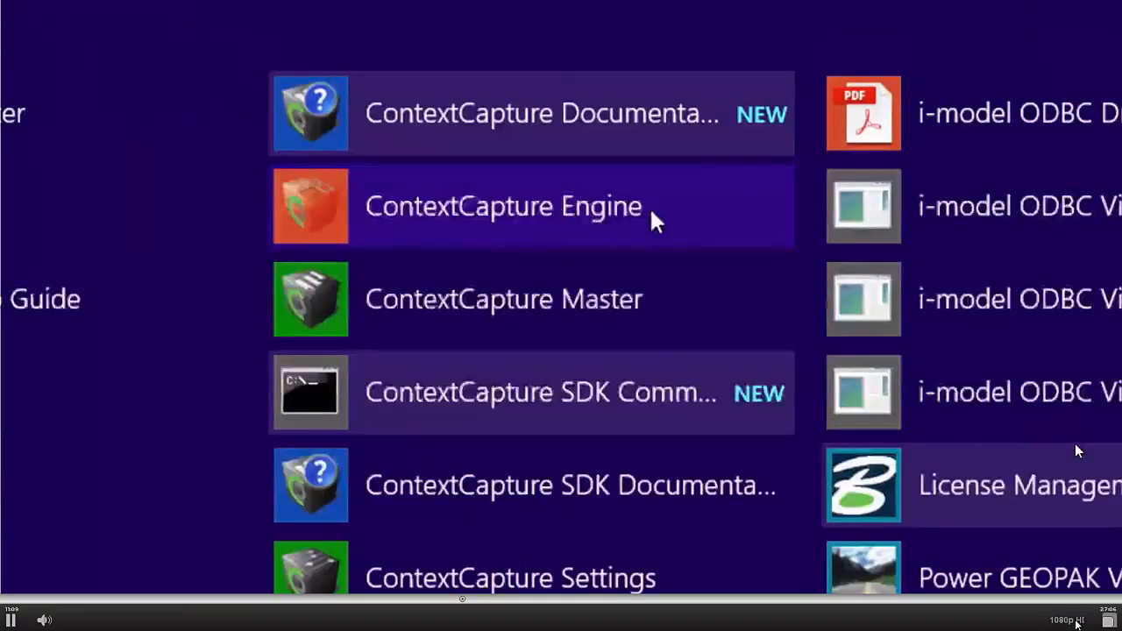
left_click(650, 209)
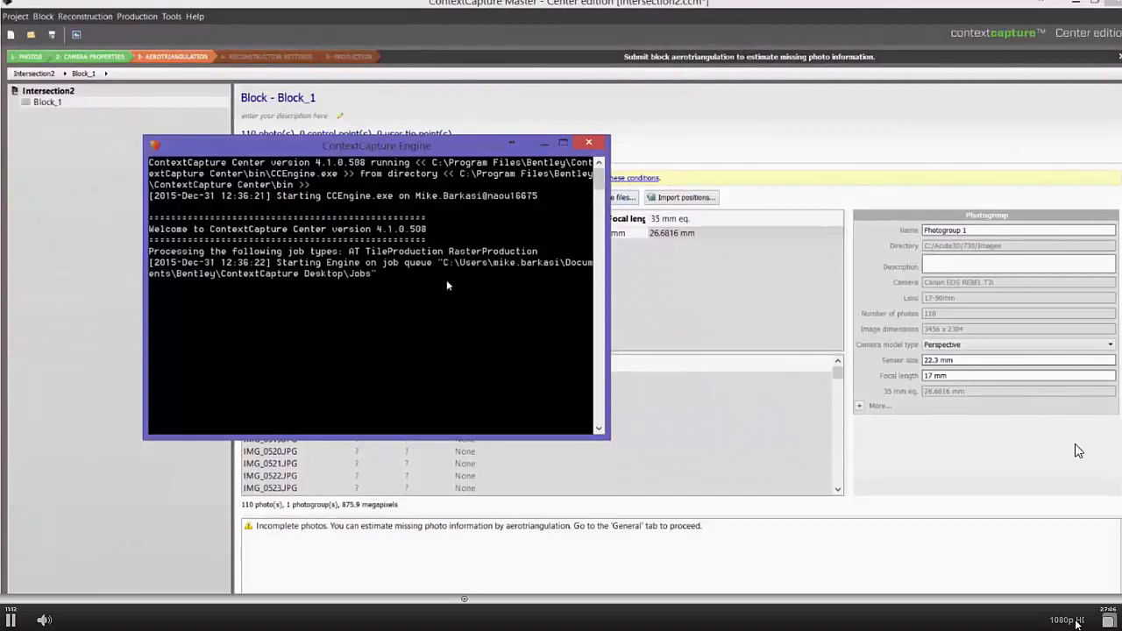
left_click(543, 143)
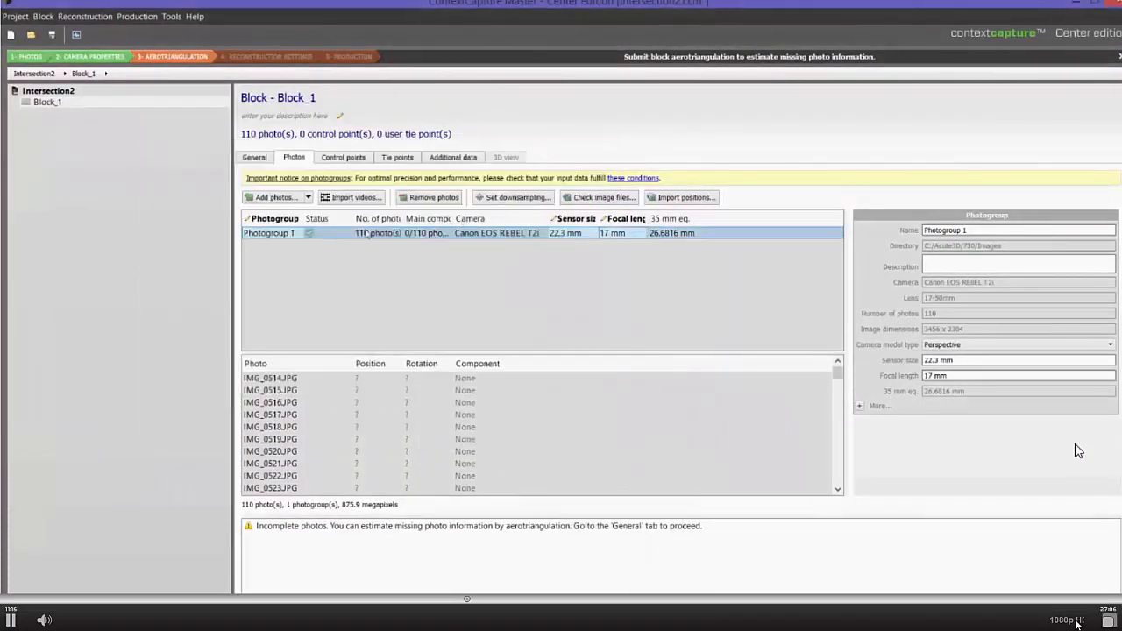
- Submit an aerotriangulation of Block_1 with the output block named Block_1 - AT and Automatic vertical positioning
left_click(48, 103)
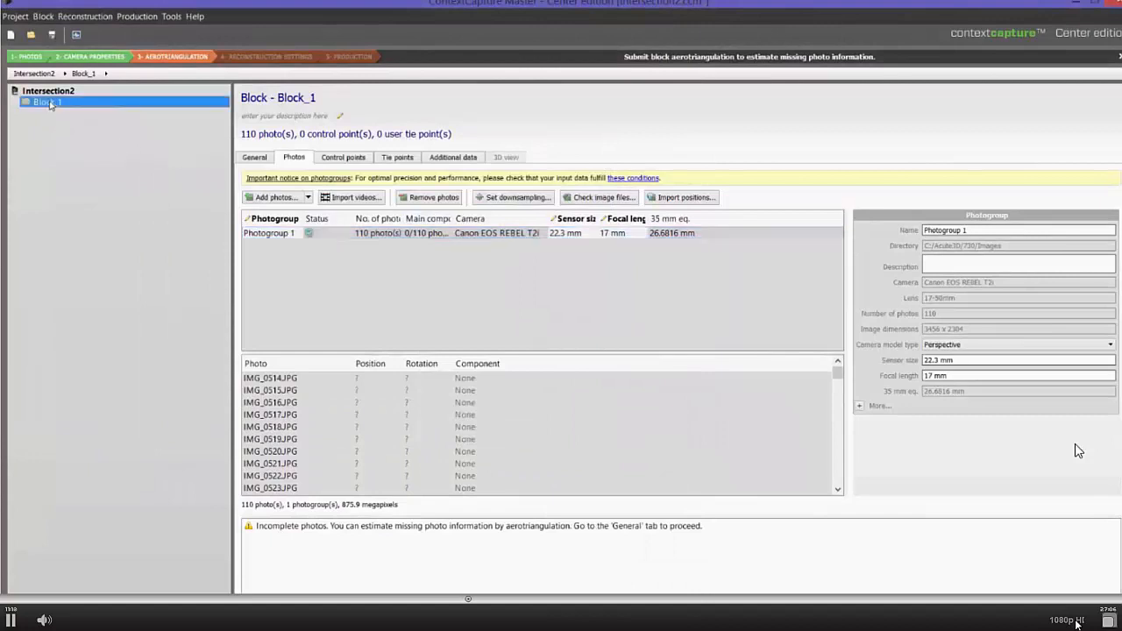
right_click(96, 104)
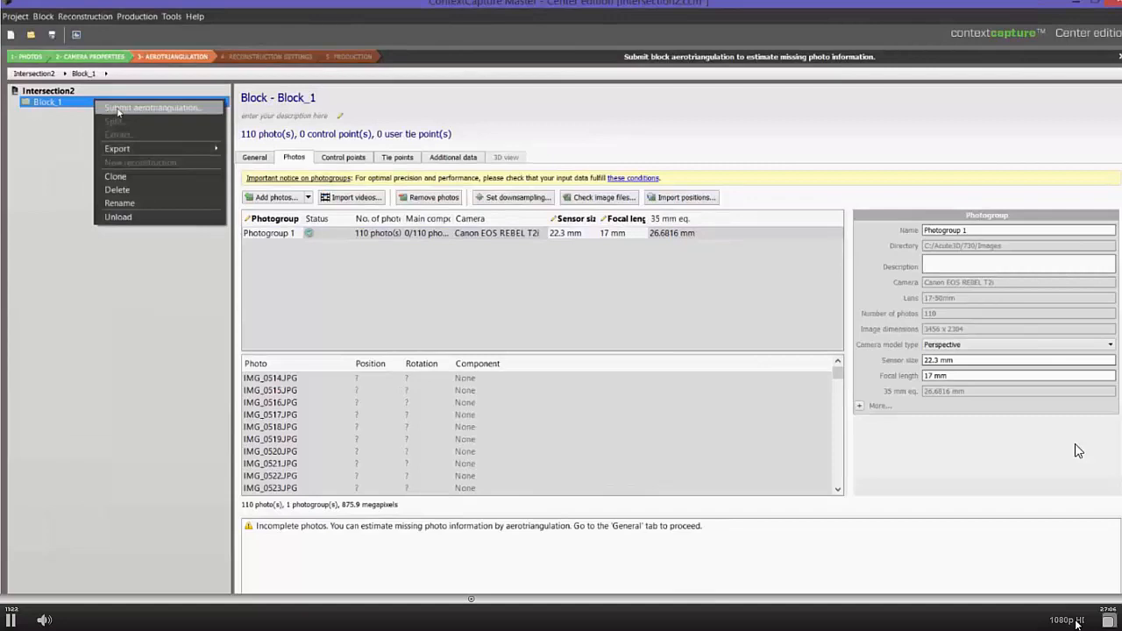
left_click(118, 109)
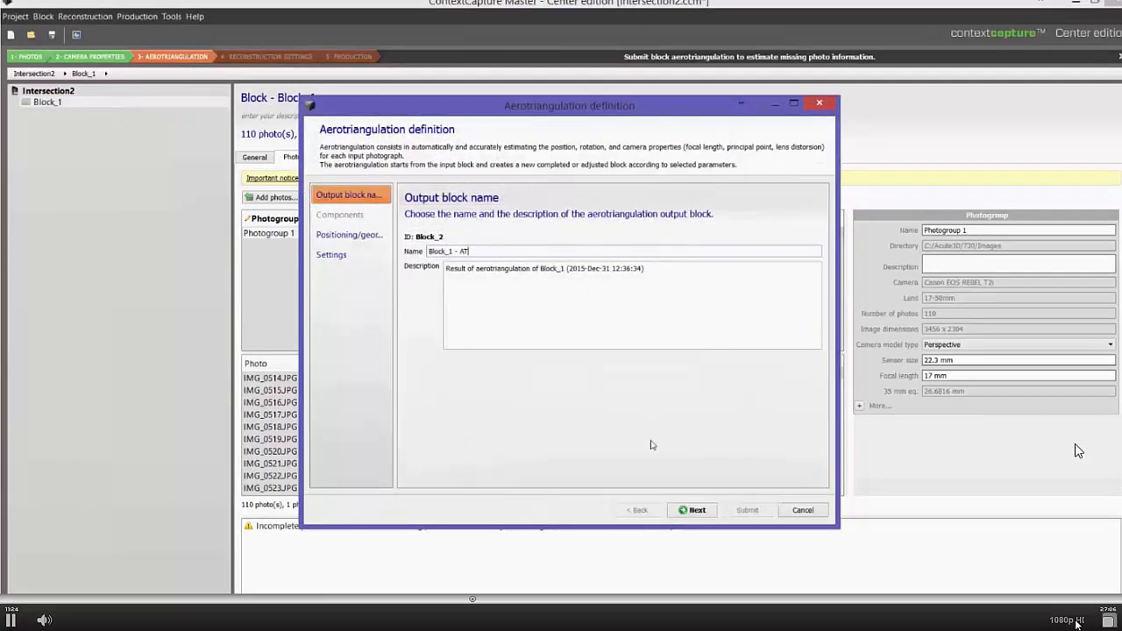
left_click(690, 511)
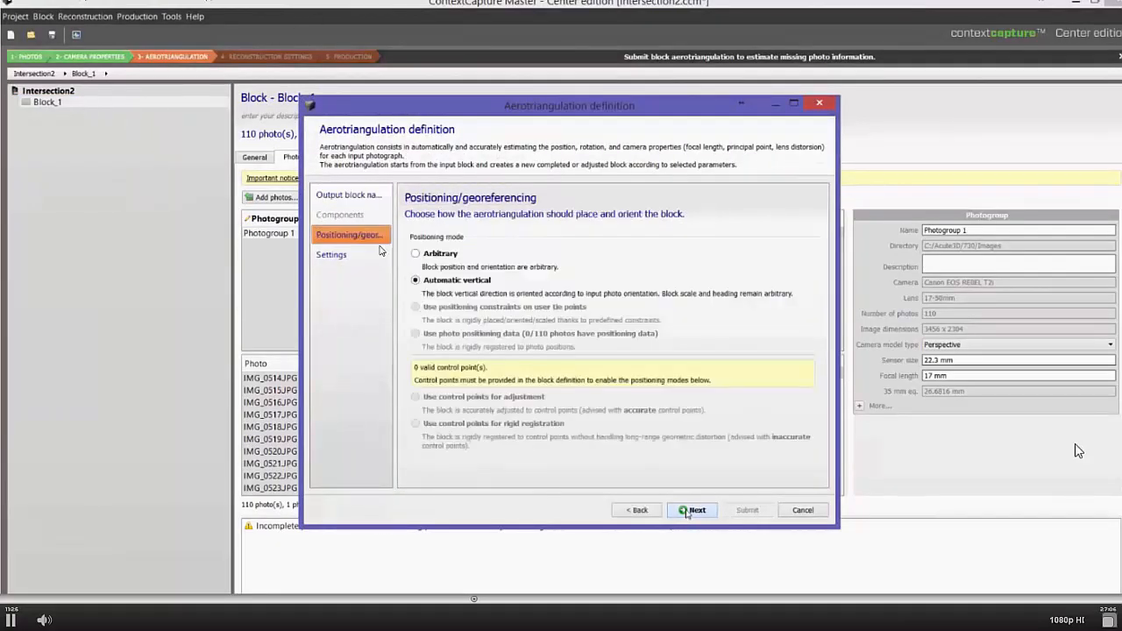
left_click(601, 102)
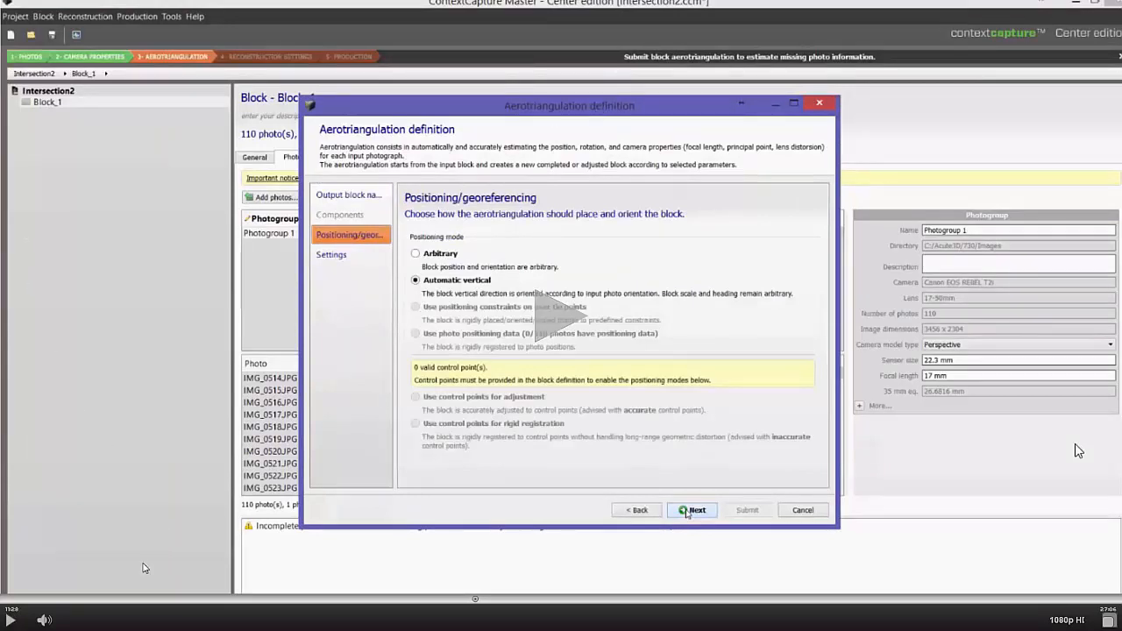
left_click(10, 620)
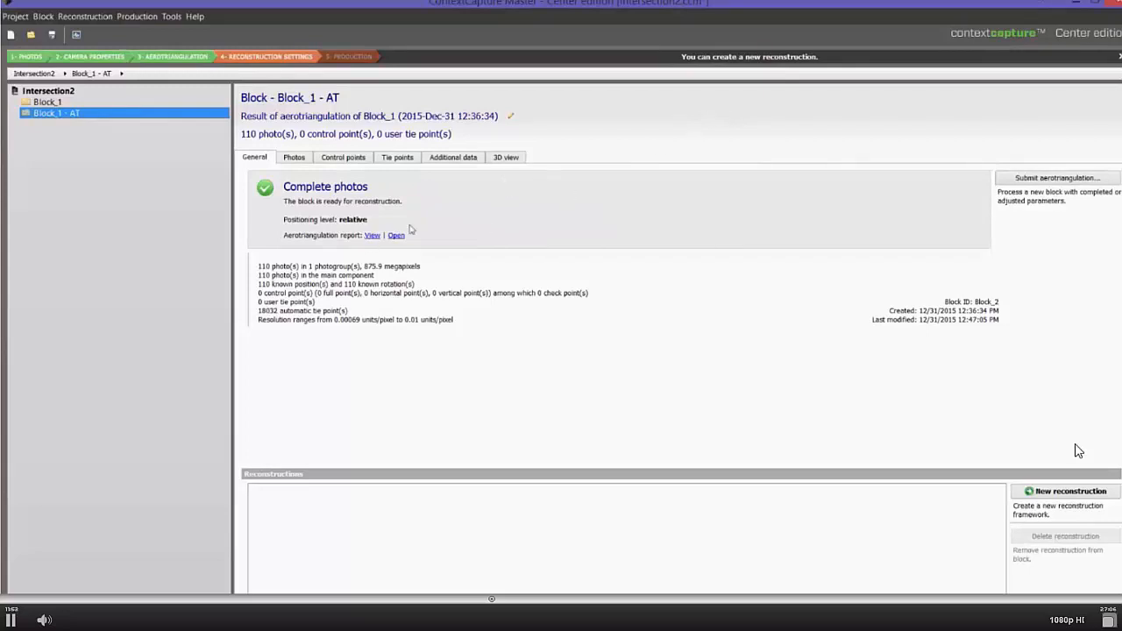
- Inspect the camera positions and tie points of Block_1 - AT in the 3D view
left_click(505, 159)
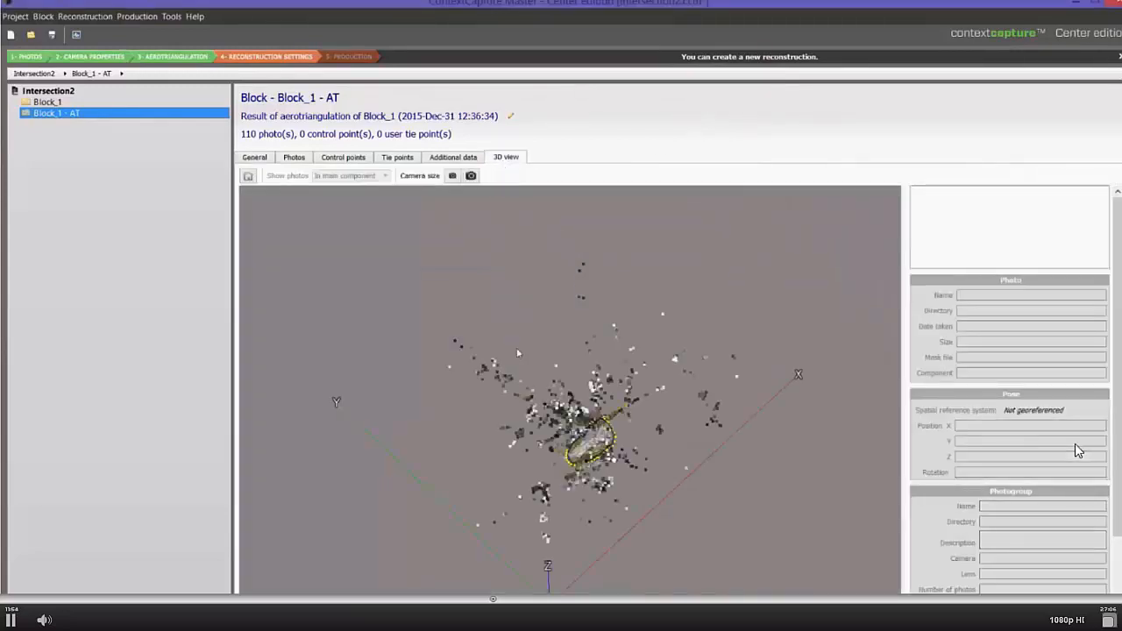
scroll(592, 467, "up", 5)
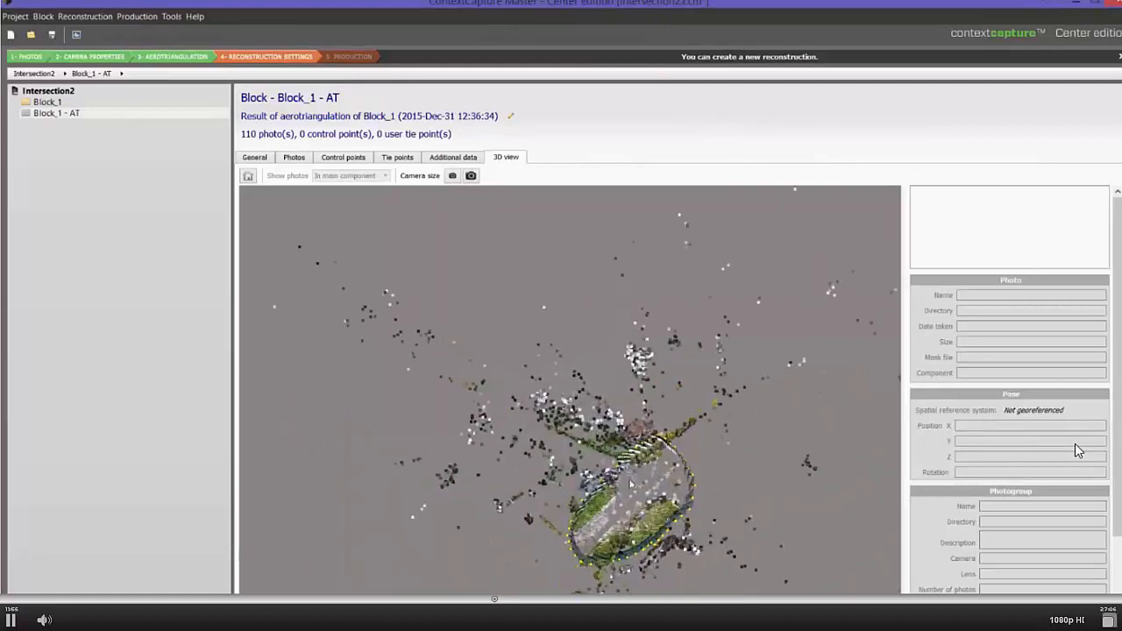
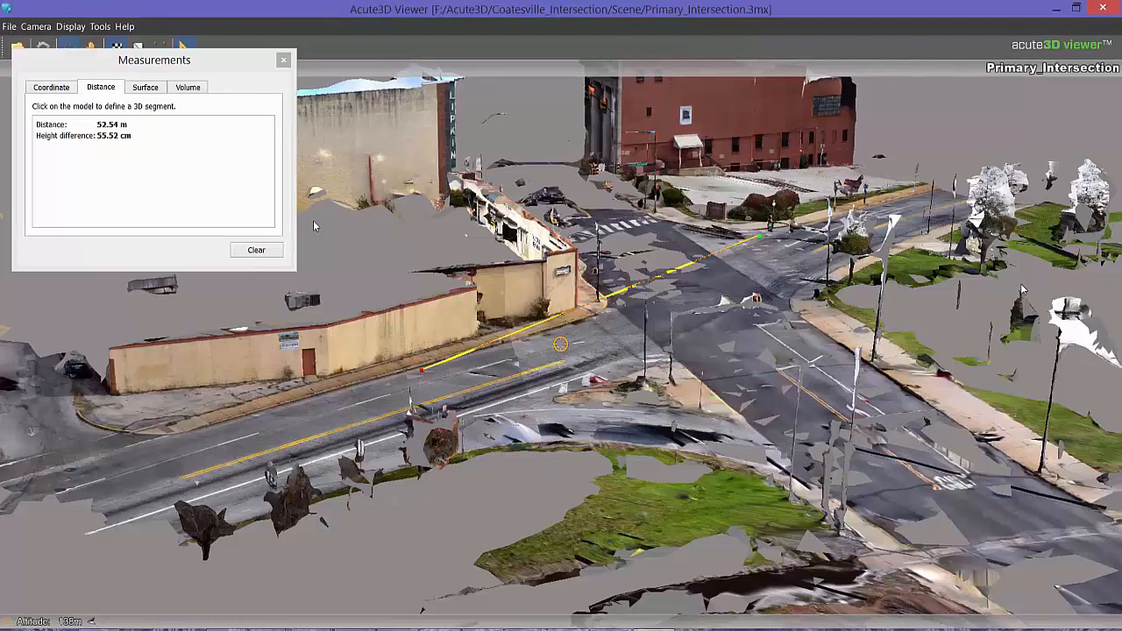
- In Acute3D Viewer, close the distance measurement and turn on the wireframe display of the Primary_Intersection model
left_click_drag(241, 59, 301, 49)
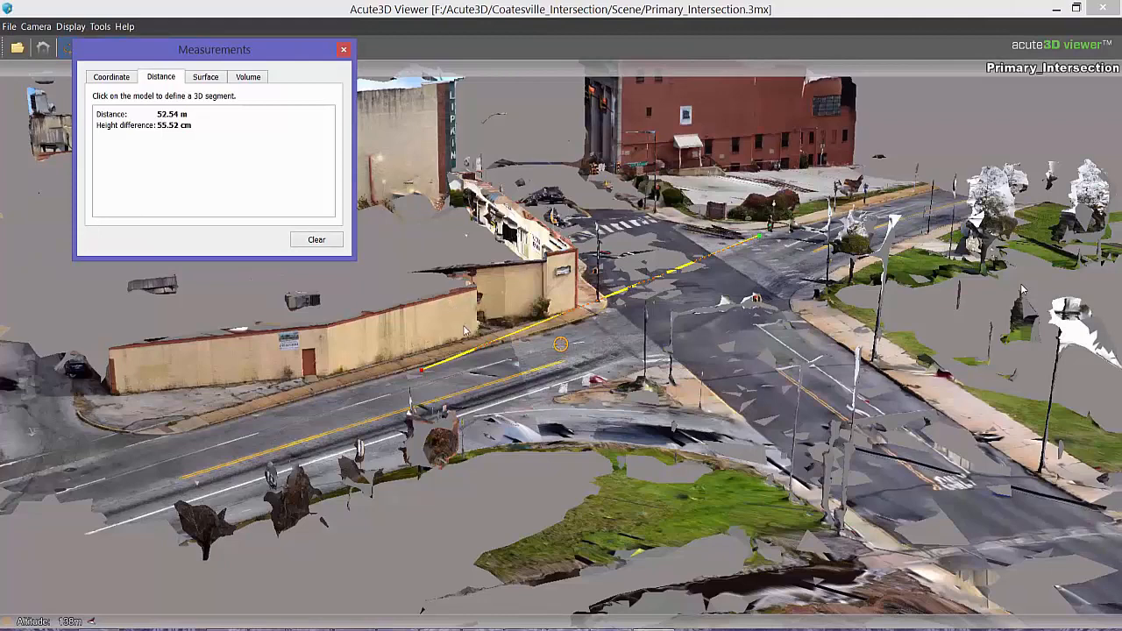
left_click(346, 50)
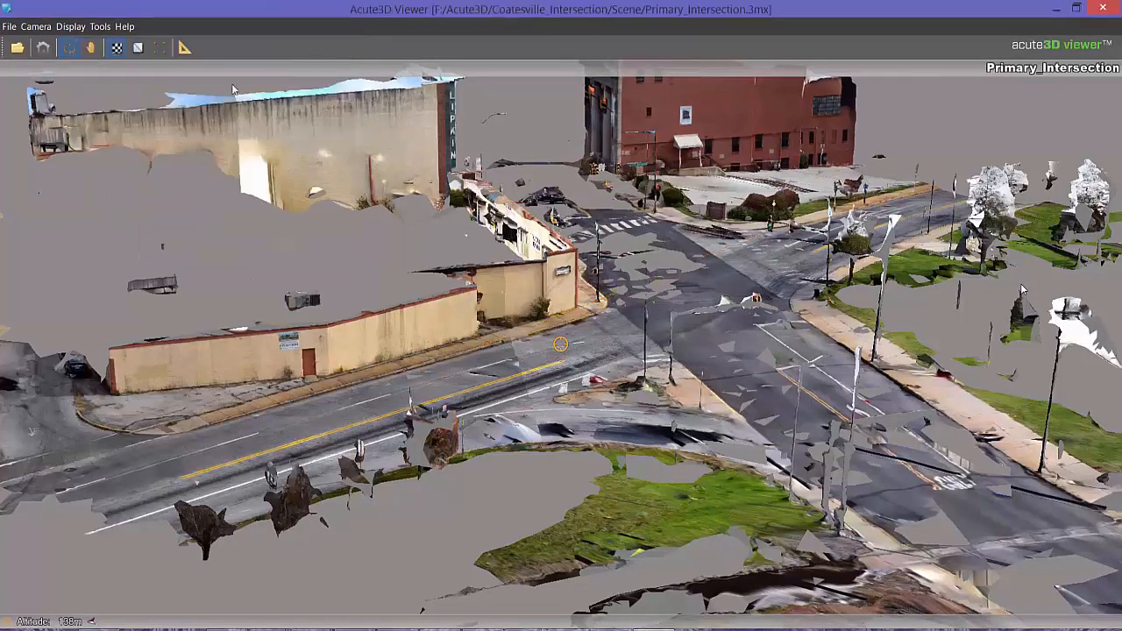
left_click(138, 49)
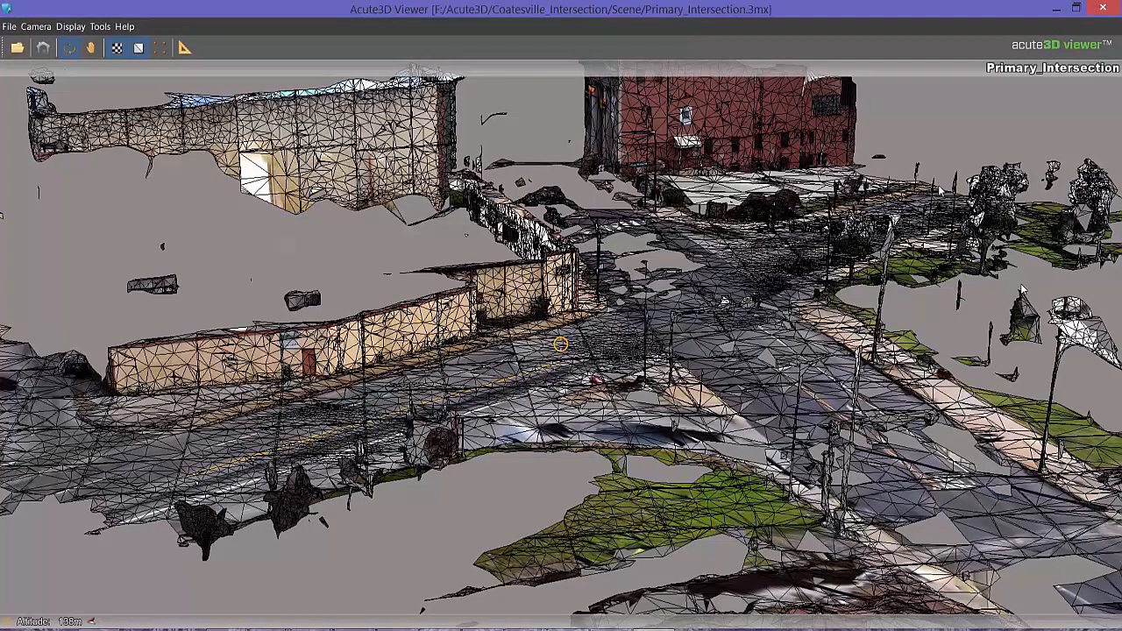
- Examine the wireframe mesh up close along the road surface, curb and sidewalk to the building corner
scroll(1021, 289, "up", 5)
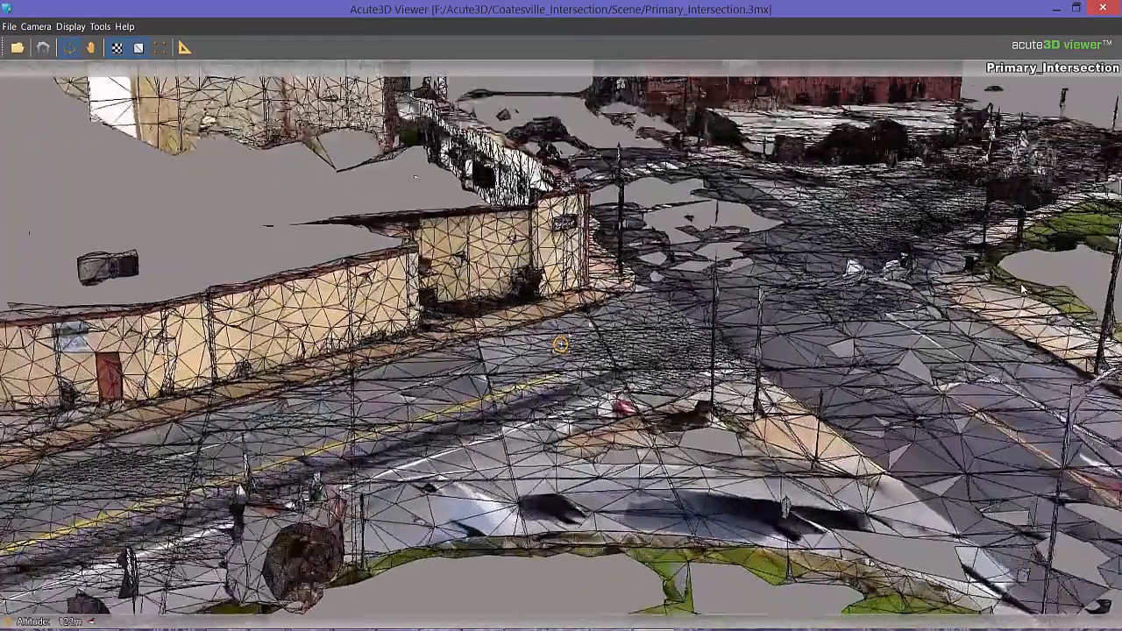
scroll(1022, 290, "up", 5)
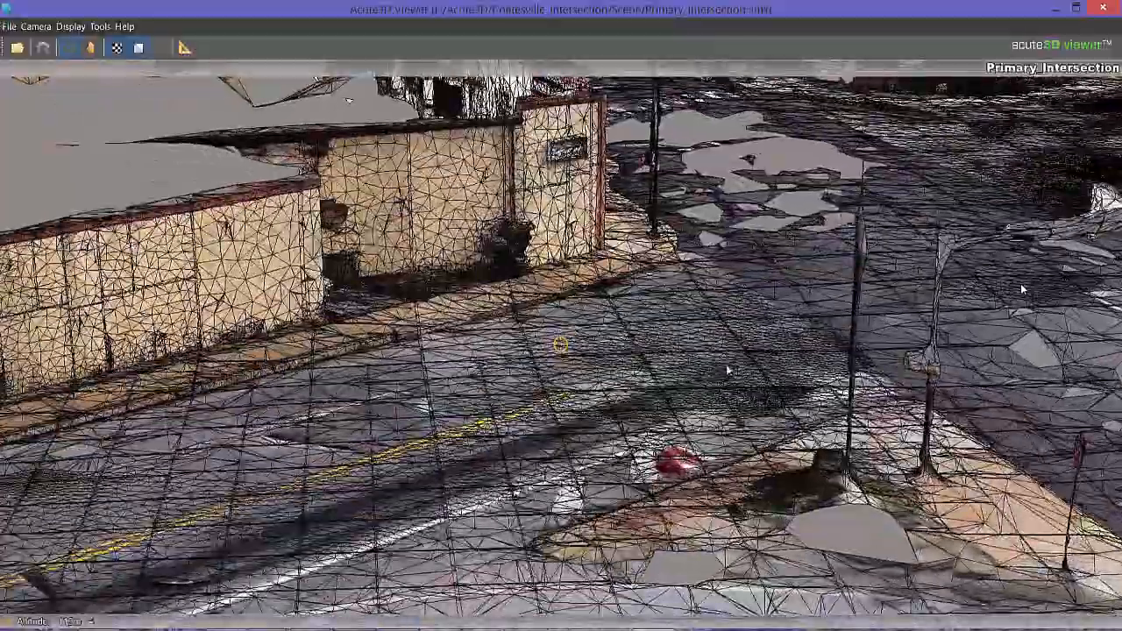
scroll(1022, 290, "up", 5)
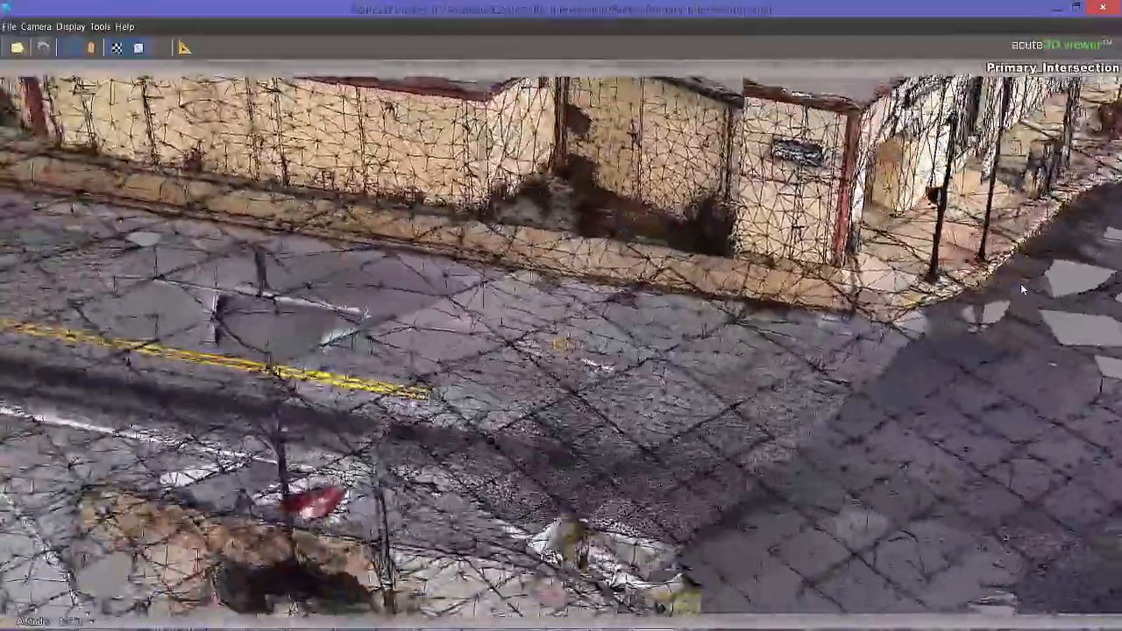
scroll(1022, 289, "up", 1)
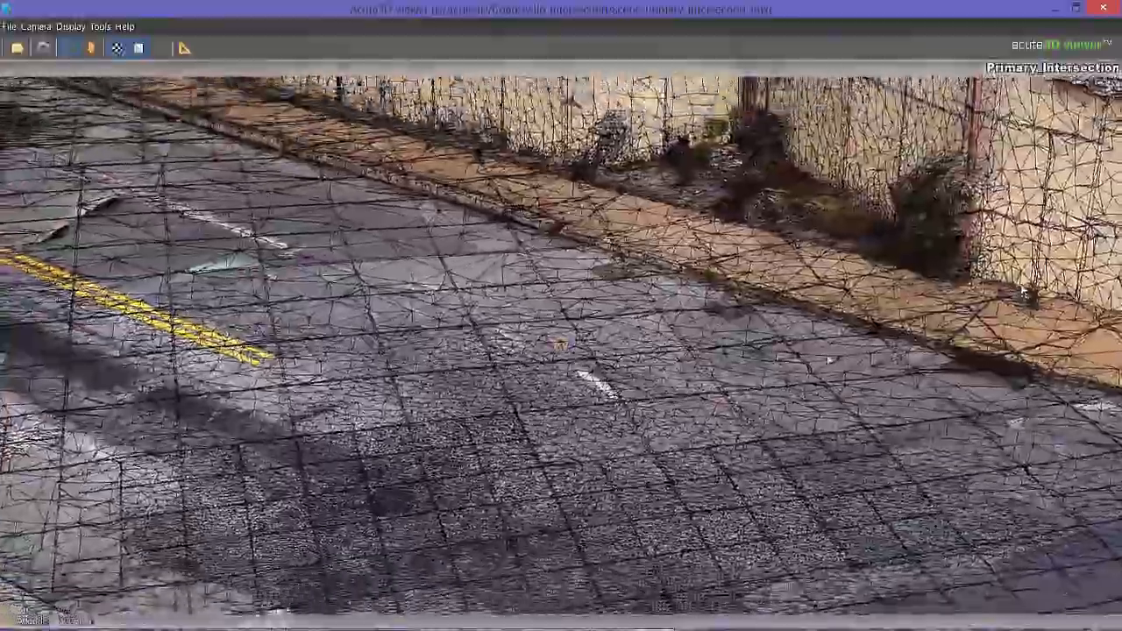
scroll(1022, 289, "up", 3)
scroll(858, 339, "up", 1)
middle_click_drag(970, 386, 508, 386)
left_click_drag(727, 428, 564, 407)
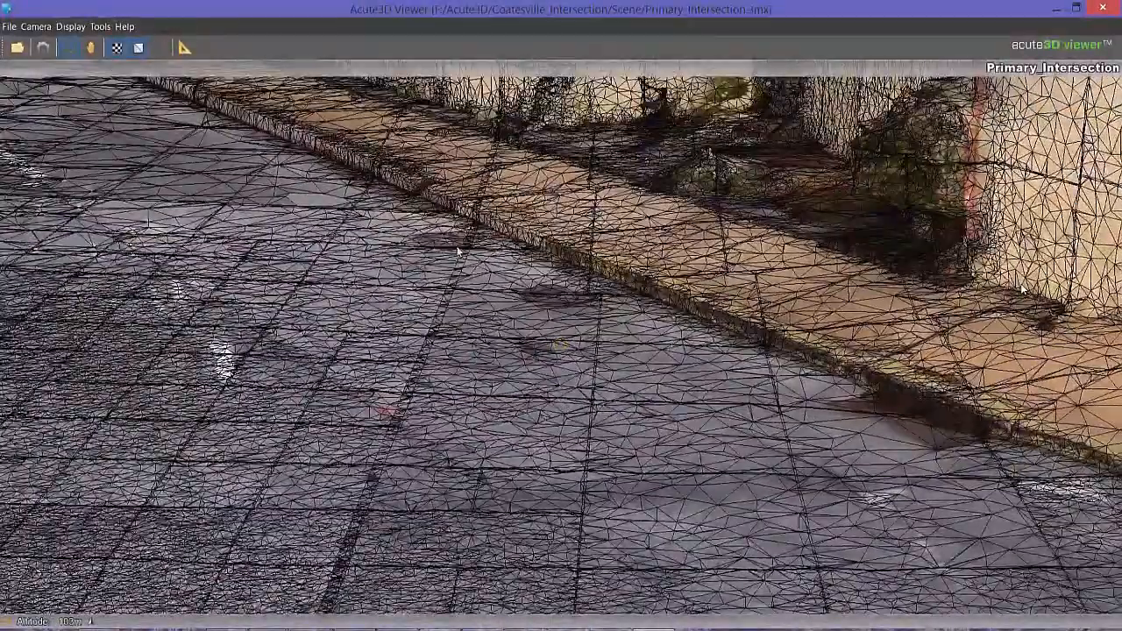
middle_click_drag(1020, 442, 702, 380)
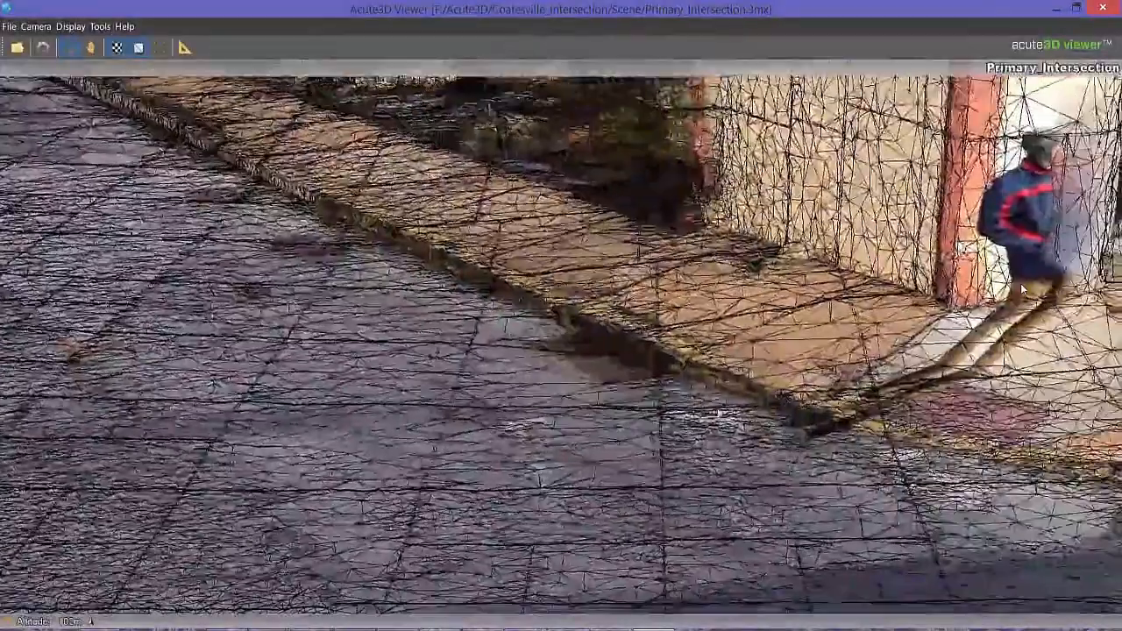
middle_click_drag(1022, 456, 870, 409)
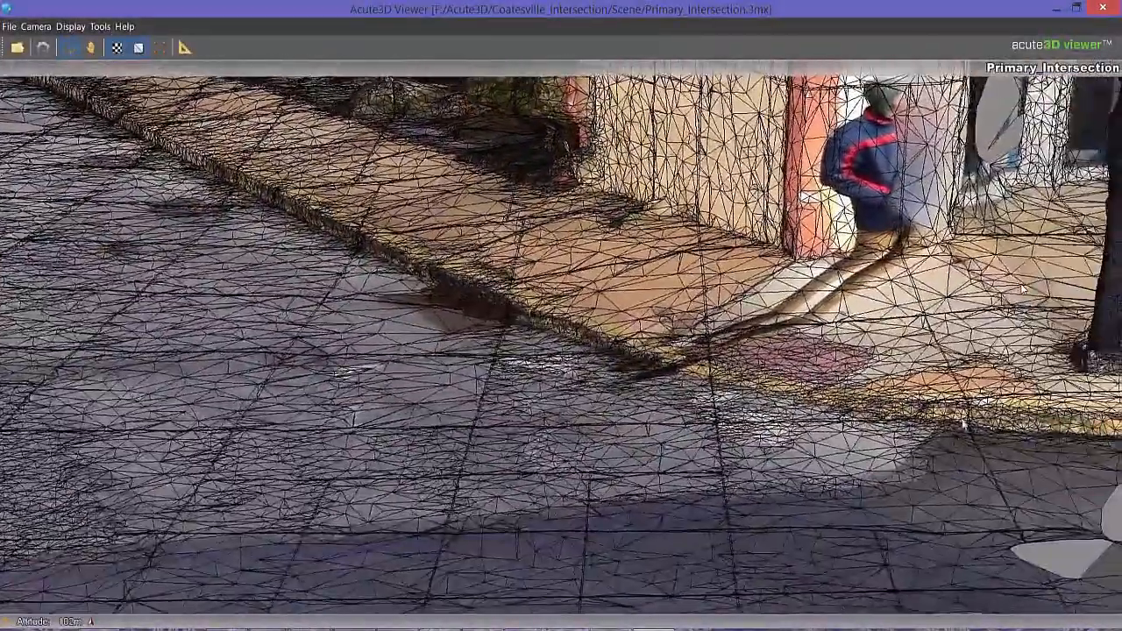
scroll(935, 447, "up", 1)
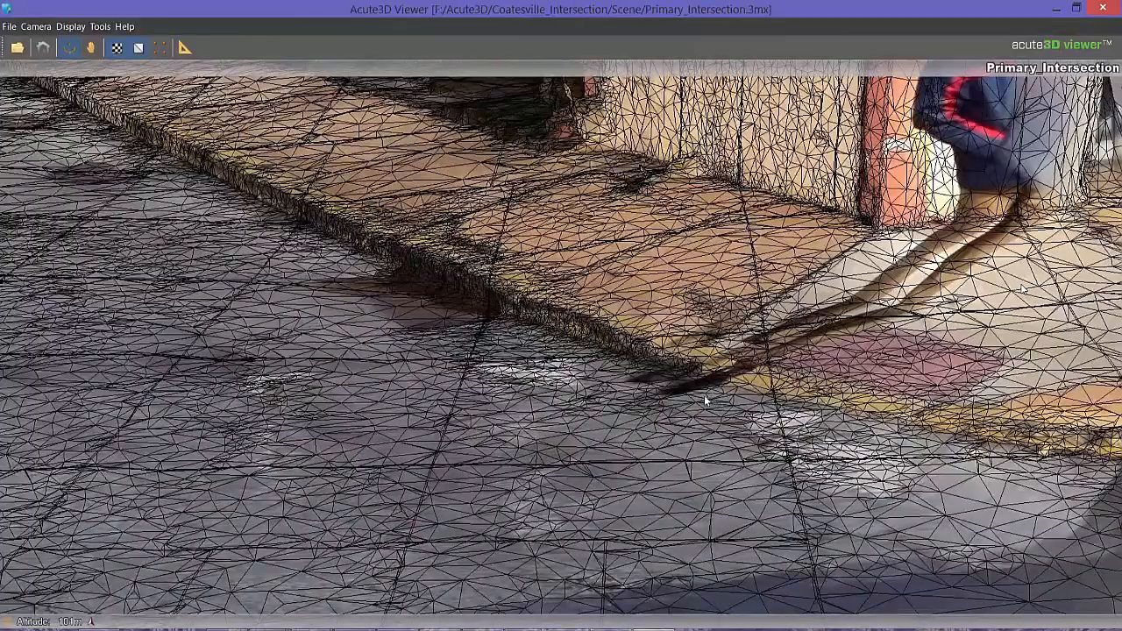
scroll(682, 394, "down", 2)
scroll(701, 412, "down", 3)
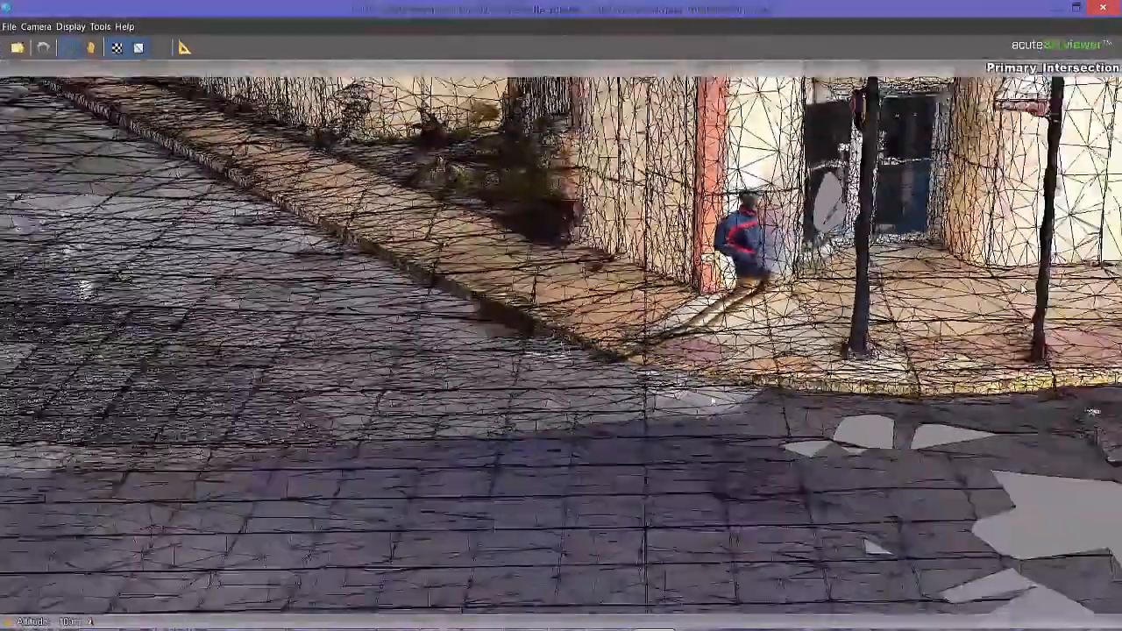
scroll(701, 412, "down", 3)
mouse_move(574, 476)
left_mouse_down()
mouse_move(597, 478)
mouse_move(1020, 283)
left_mouse_up()
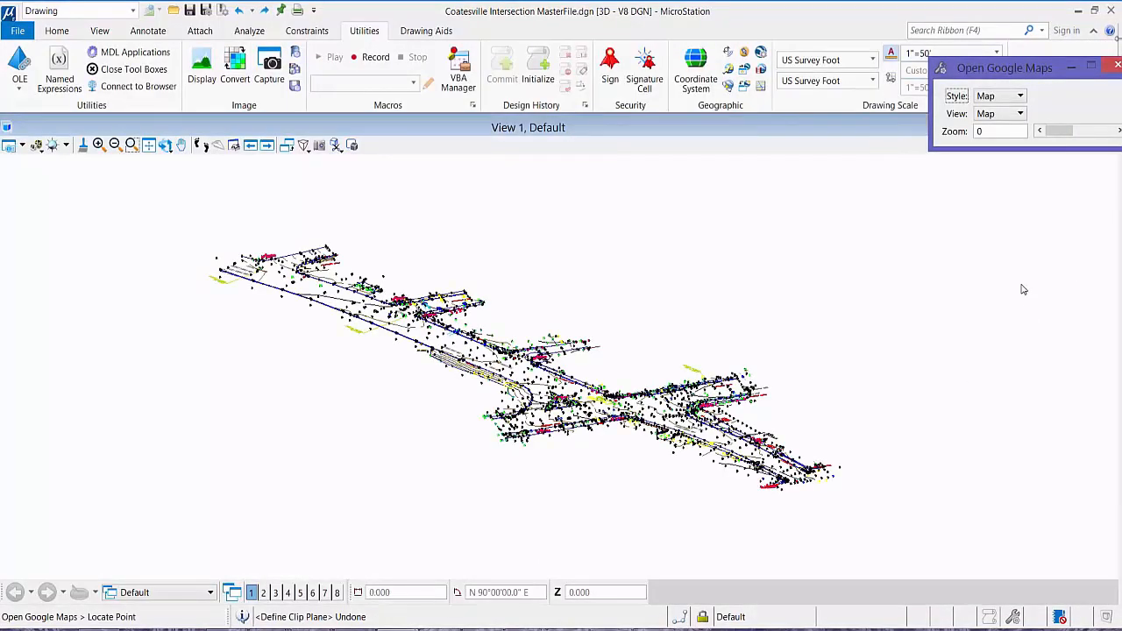
- In MicroStation, close the Open Google Maps settings and look up the drawing's current geographic coordinate system
left_click(1117, 67)
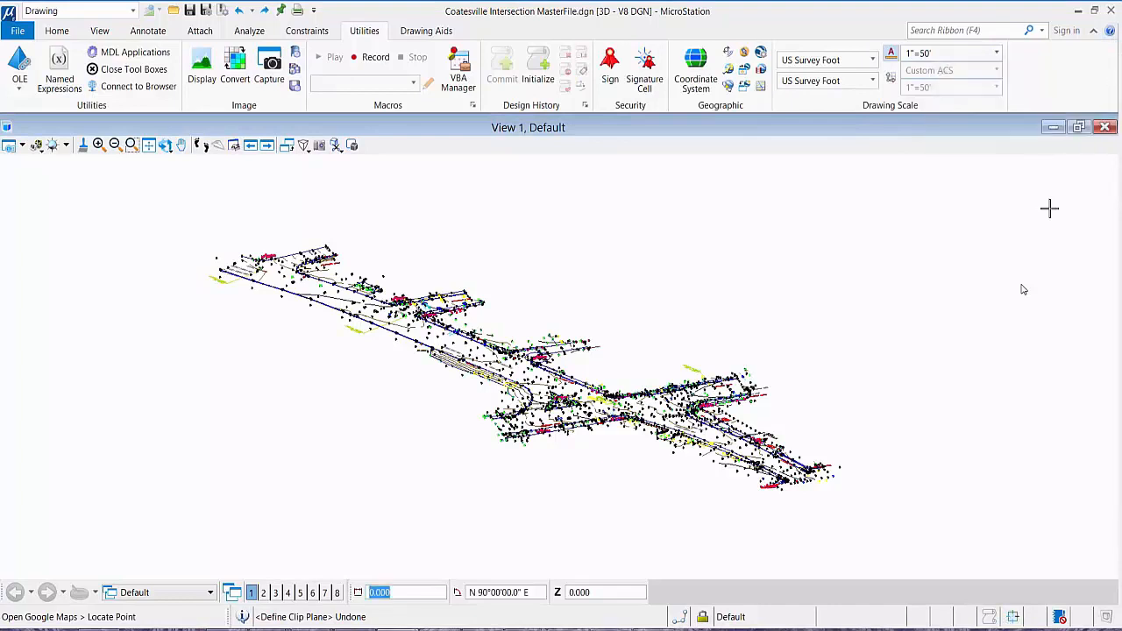
left_click(695, 72)
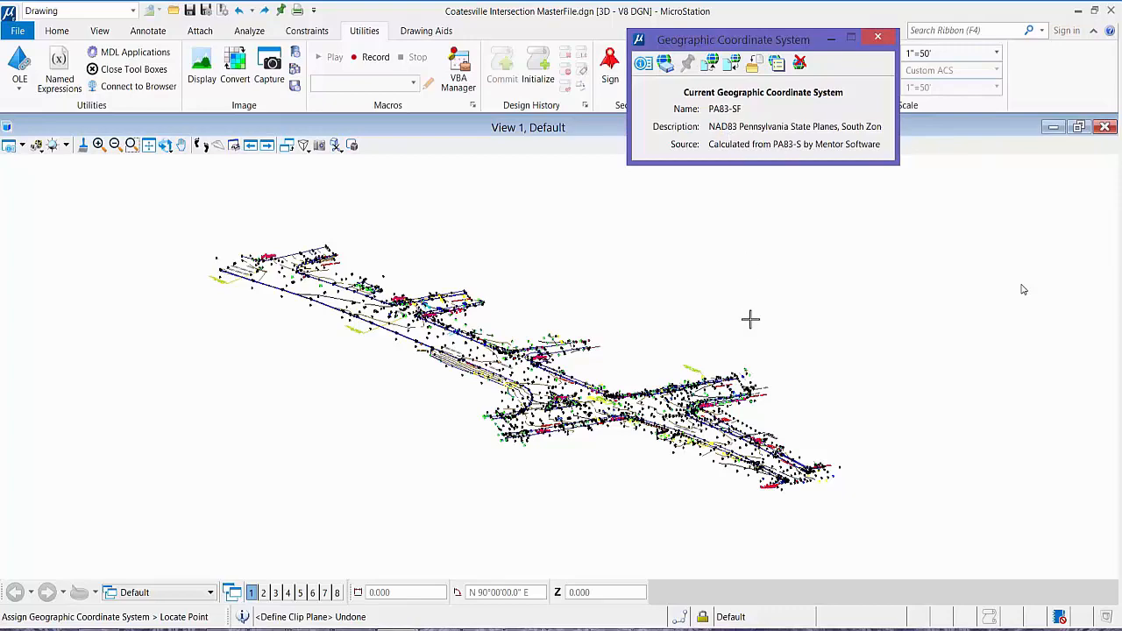
middle_click_drag(564, 480, 640, 507)
- Open the intersection's location in Google Maps with map style at zoom 15 and inspect the surrounding Coatesville streets
scroll(714, 453, "up", 3)
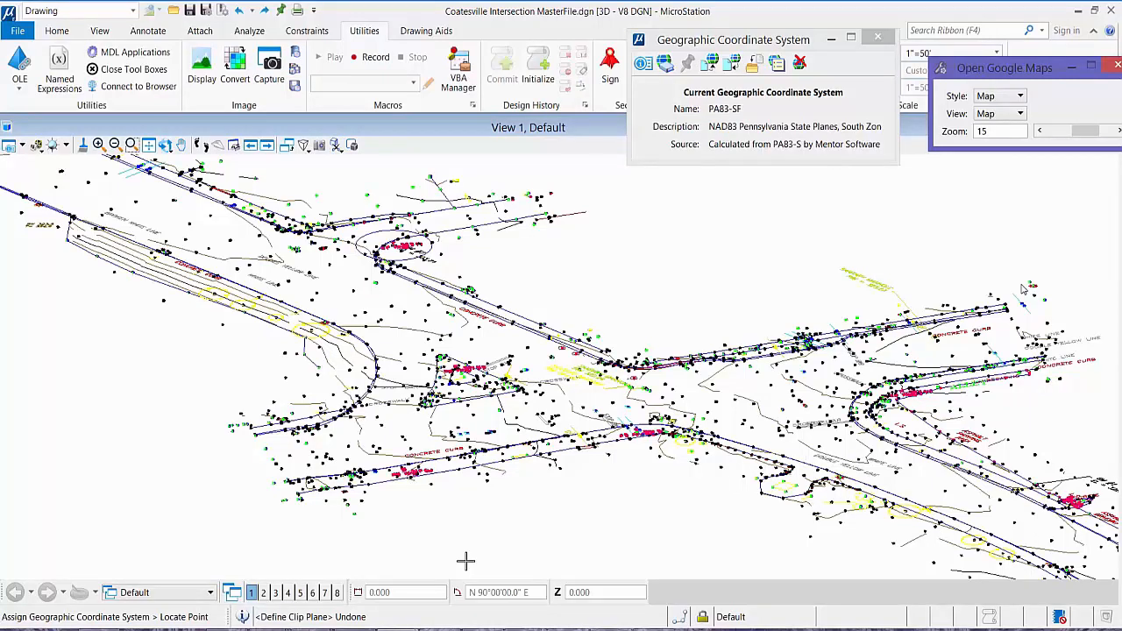
scroll(761, 460, "down", 3)
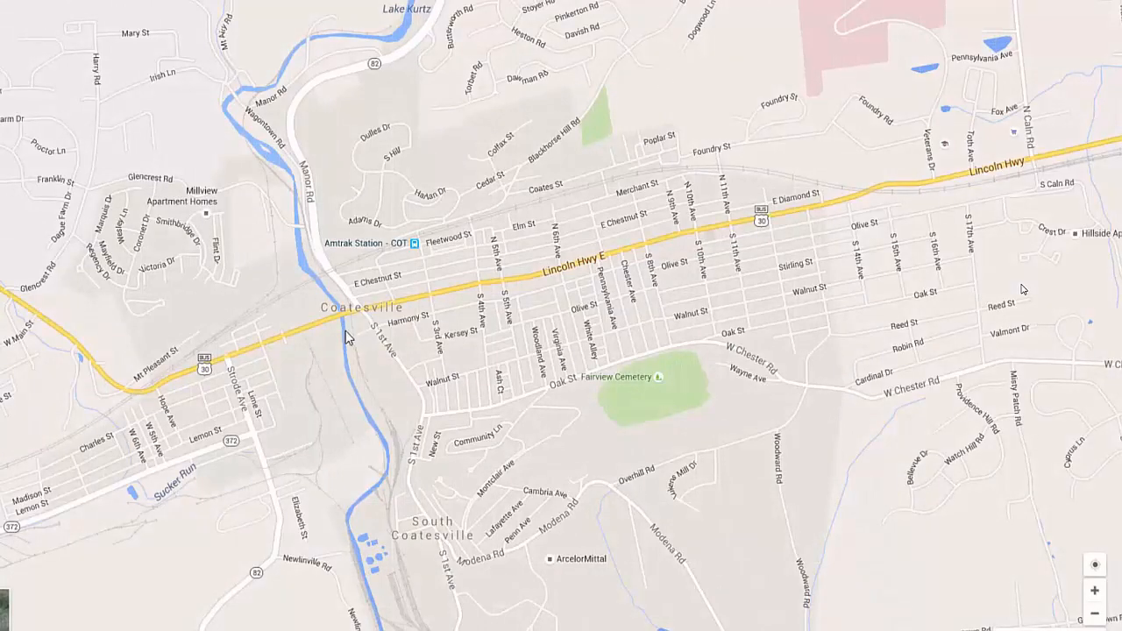
scroll(339, 322, "up", 1)
scroll(340, 322, "up", 2)
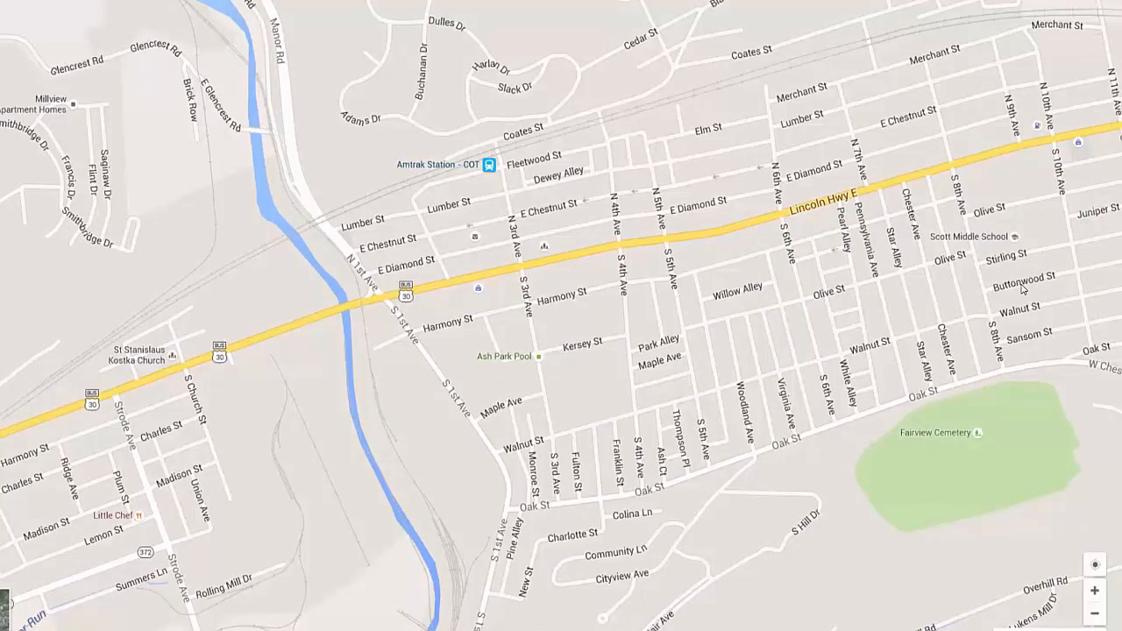
- Return to the Coatesville Intersection master file in MicroStation and close the Geographic Coordinate System dialog
mouse_move(249, 626)
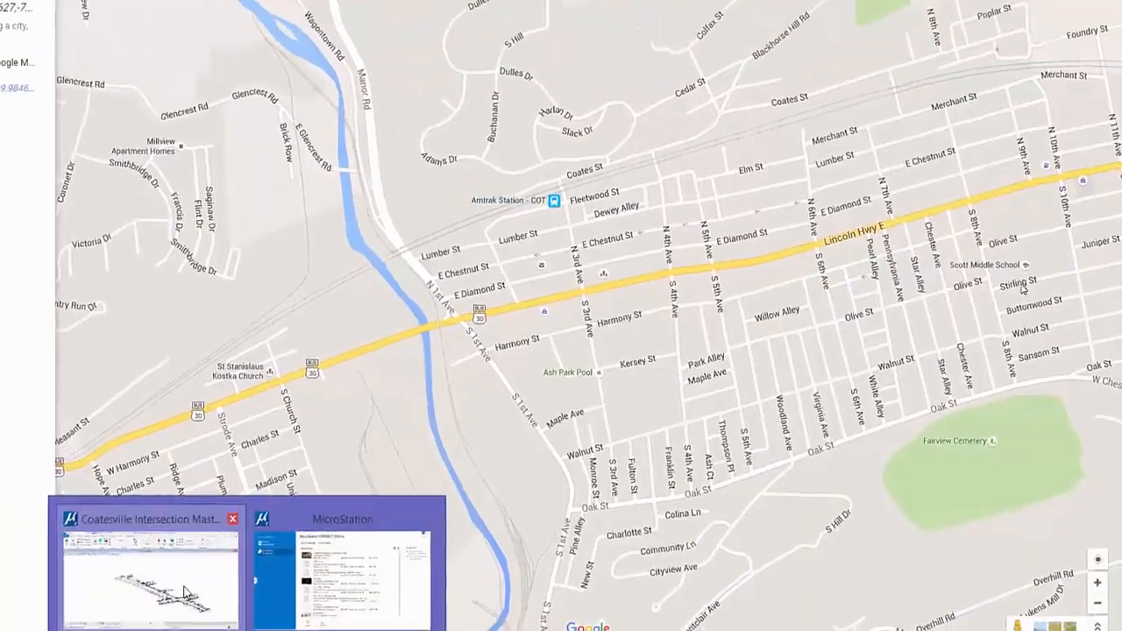
left_click(183, 591)
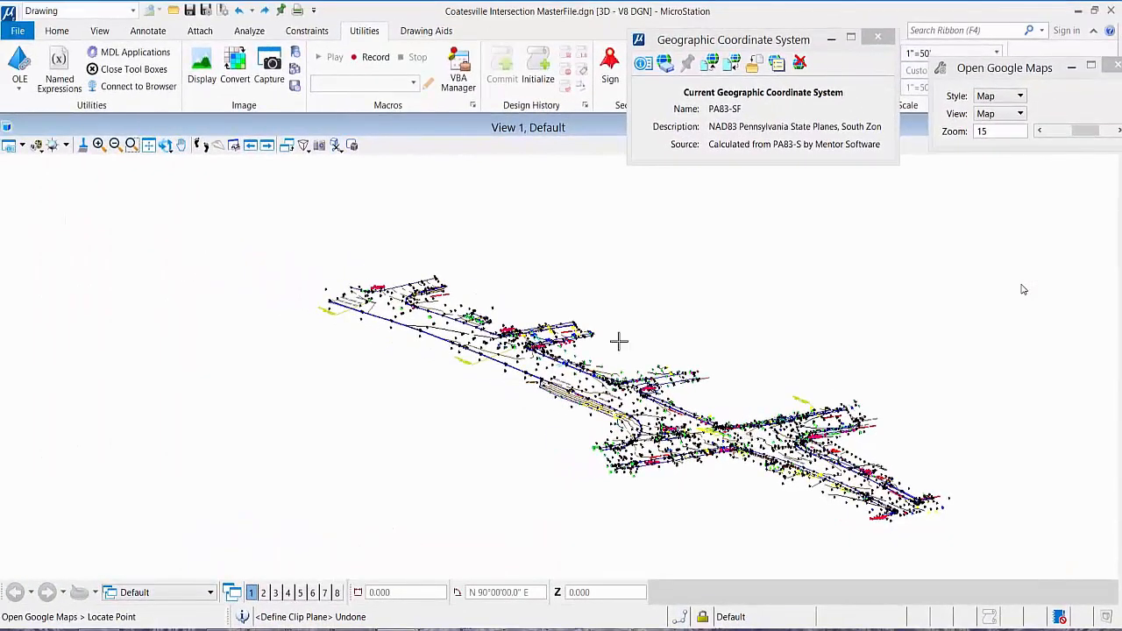
left_click(878, 37)
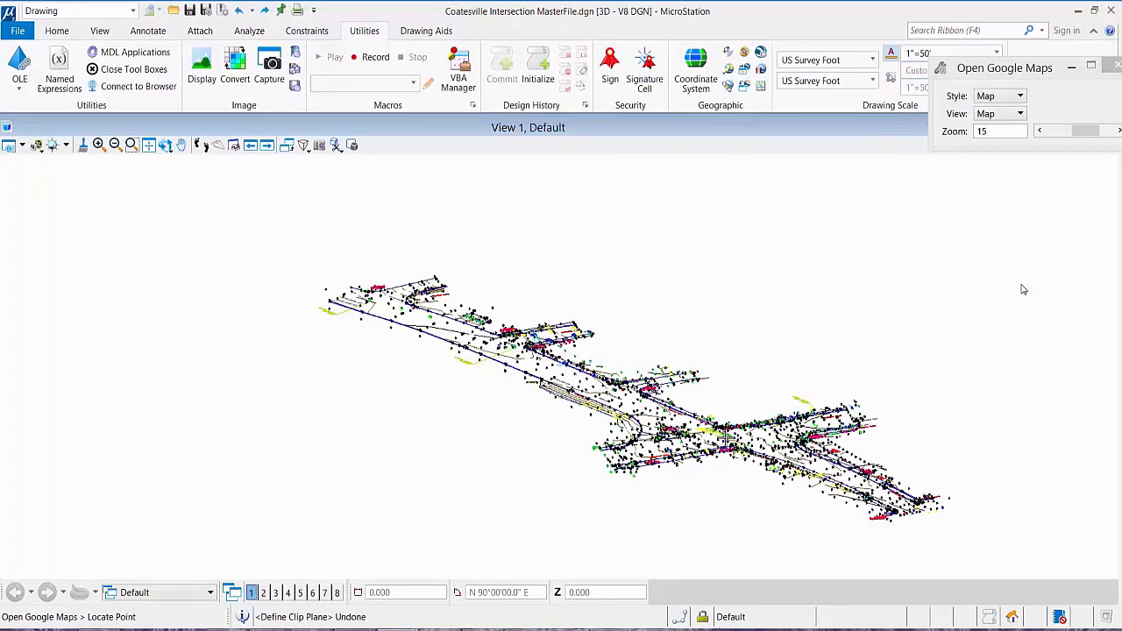
- Examine the survey points and their labels along the curb line near the sanitary manhole notes
scroll(726, 434, "up", 4)
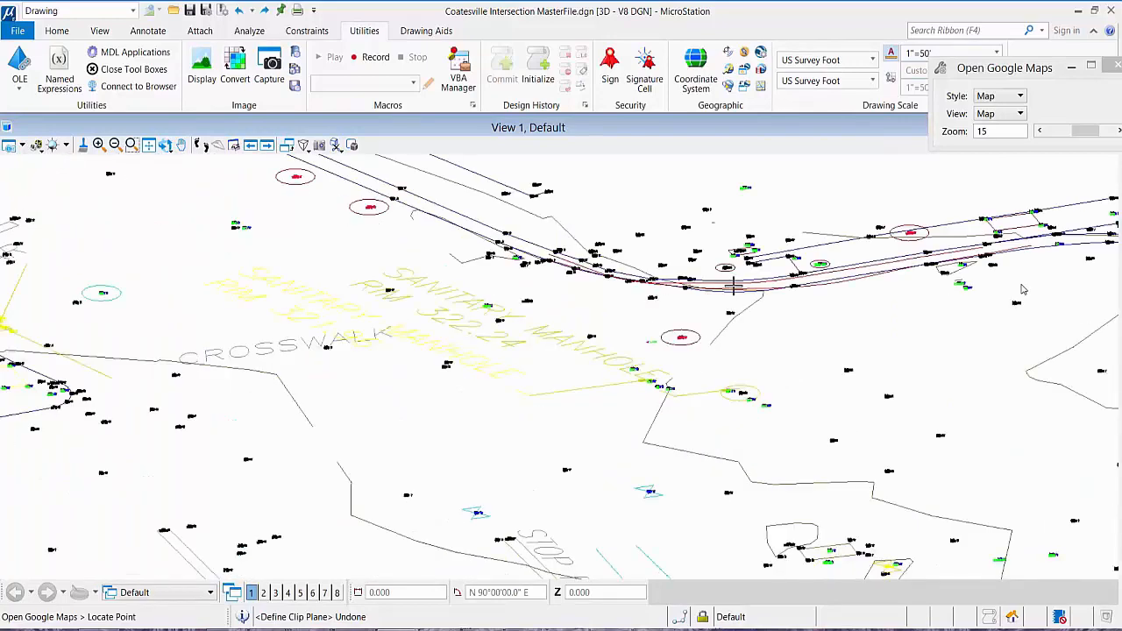
middle_click_drag(562, 276, 441, 346)
scroll(441, 345, "up", 8)
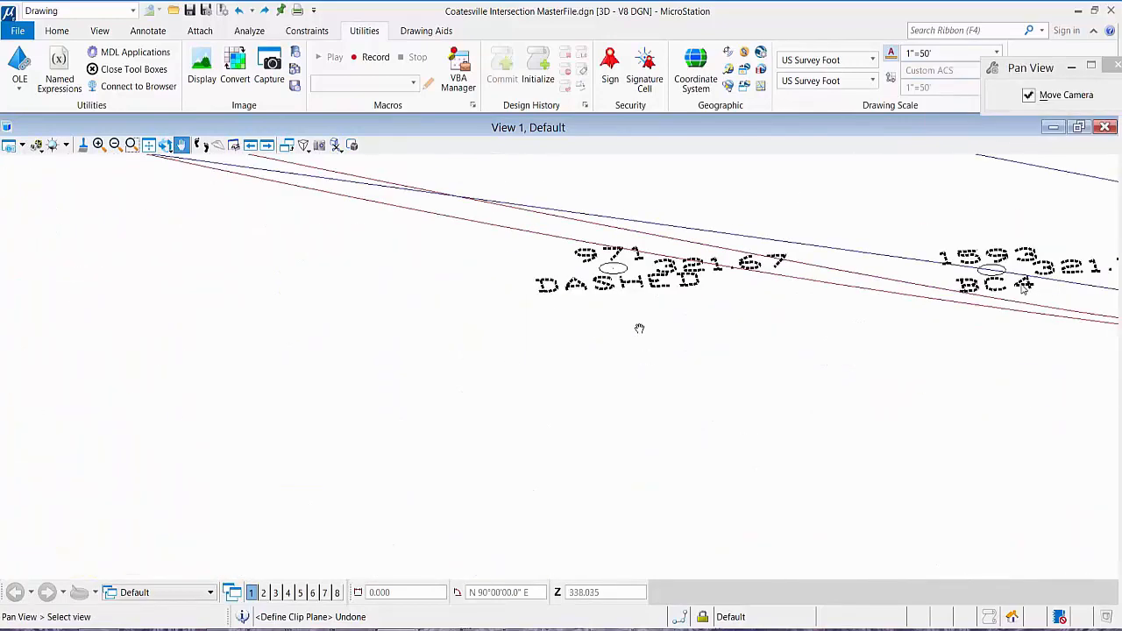
- Attach Primary_Intersection.3mx from the Scene folder as a reference, oriented by Geographic - AEC Transform
scroll(709, 290, "down", 5)
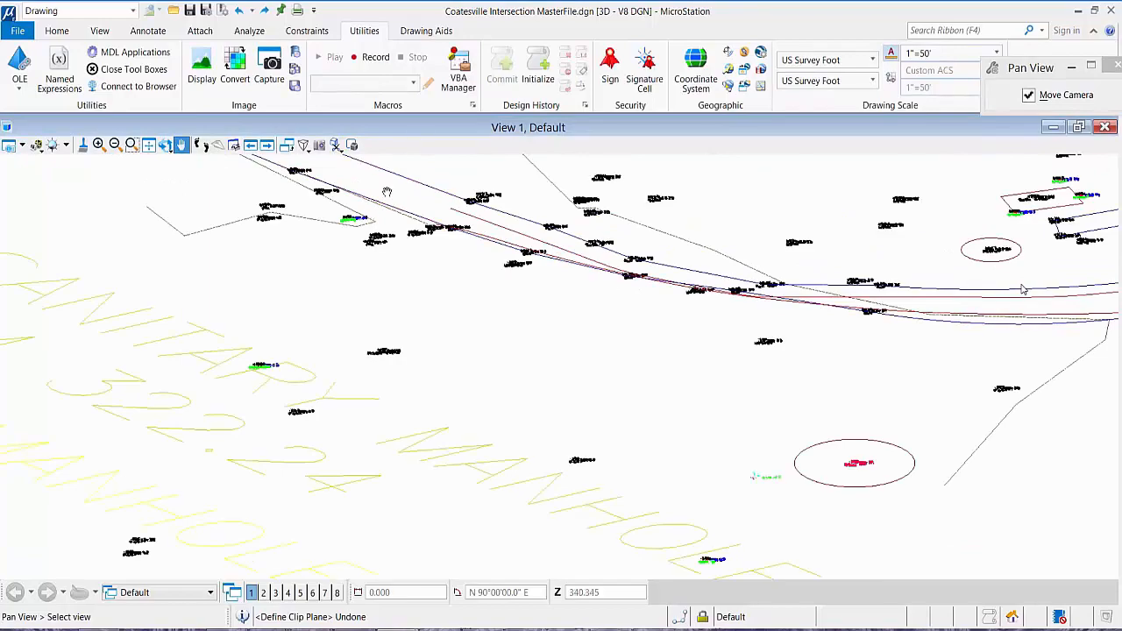
scroll(570, 289, "down", 3)
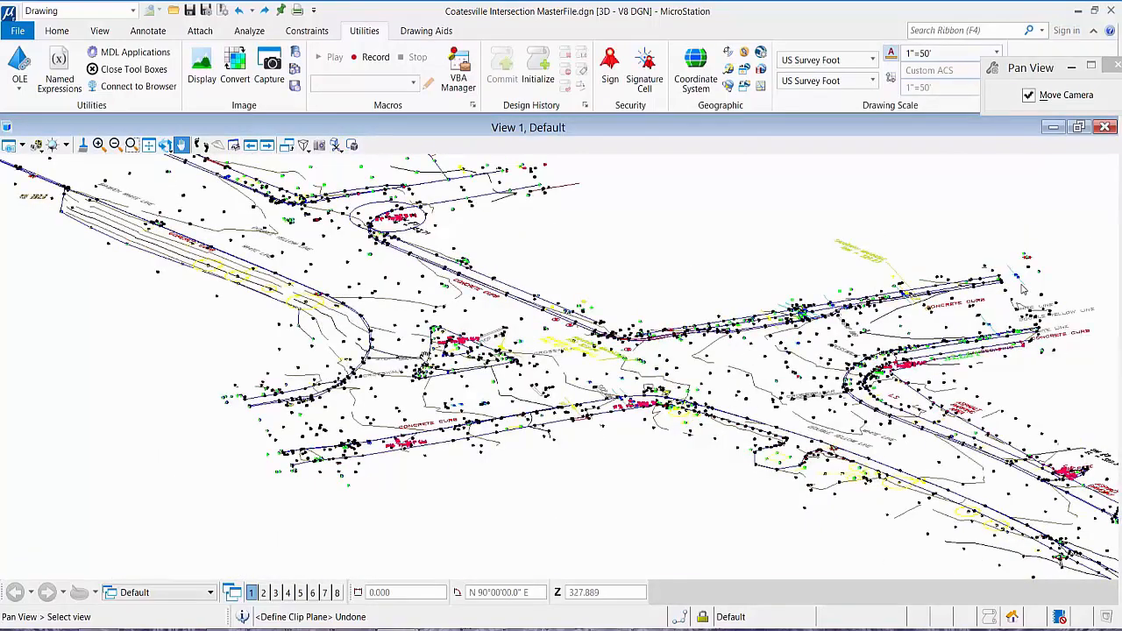
left_click_drag(426, 356, 441, 429)
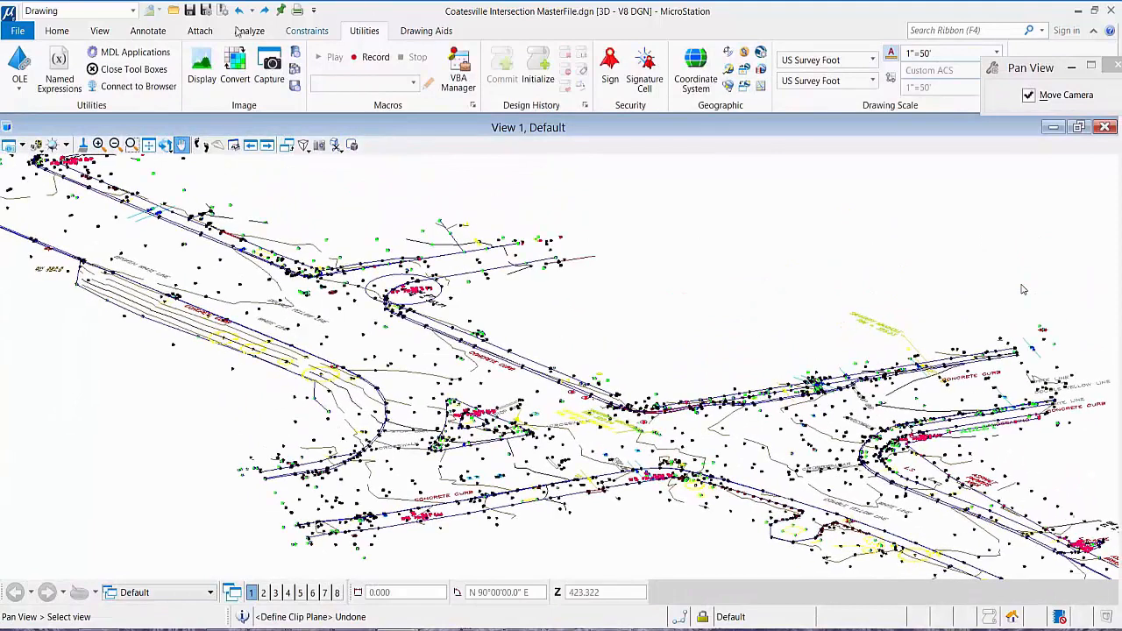
left_click(200, 30)
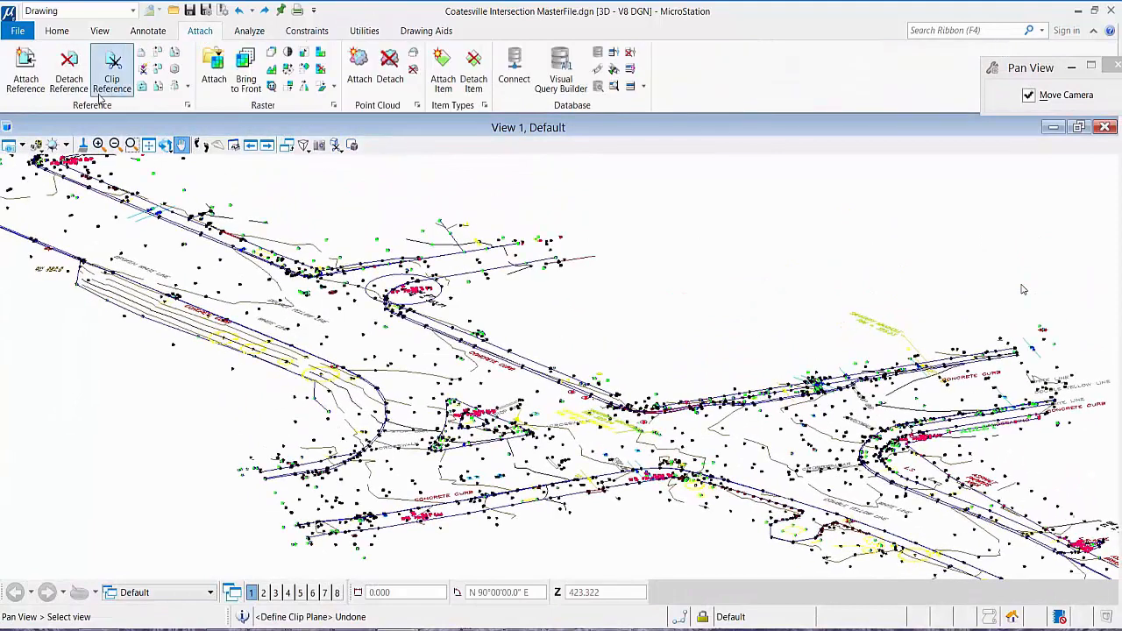
left_click(26, 70)
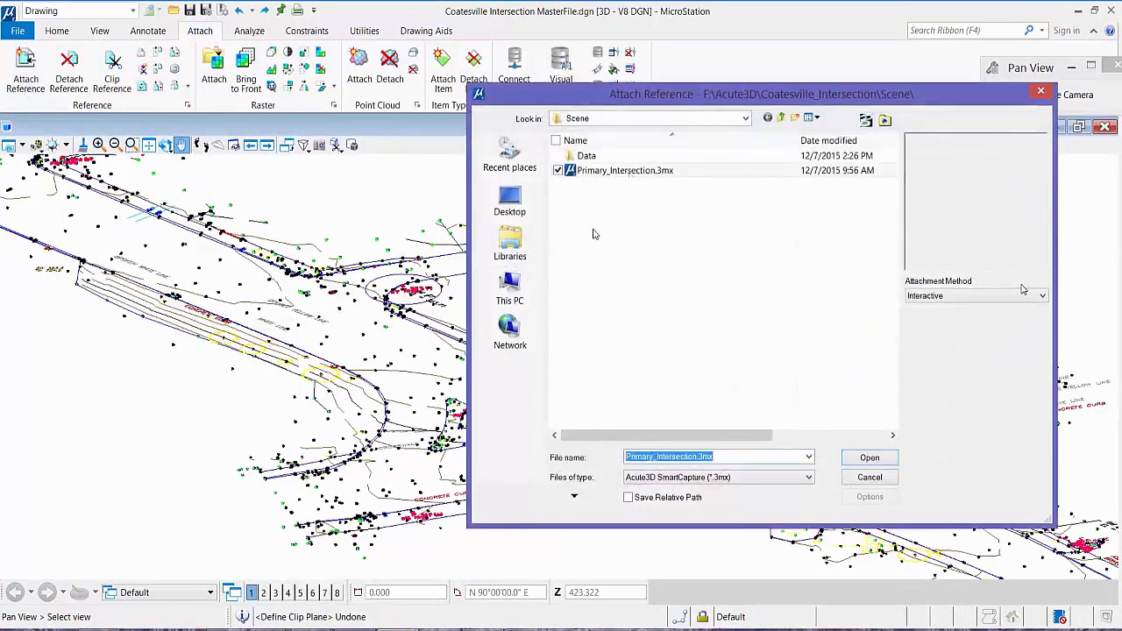
left_click(622, 172)
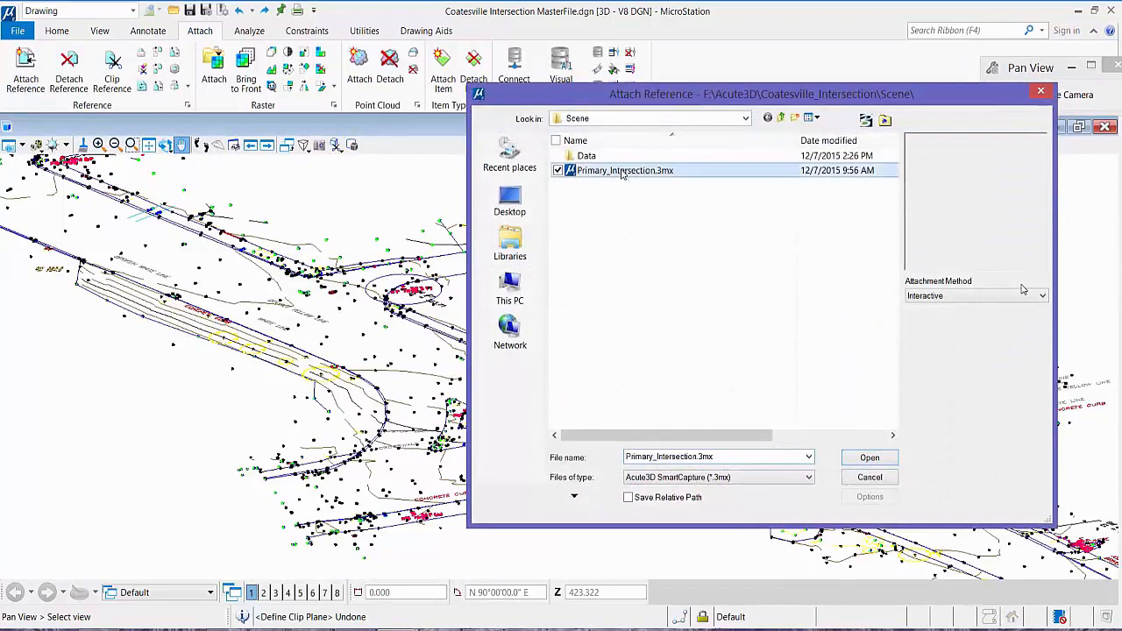
left_click(868, 459)
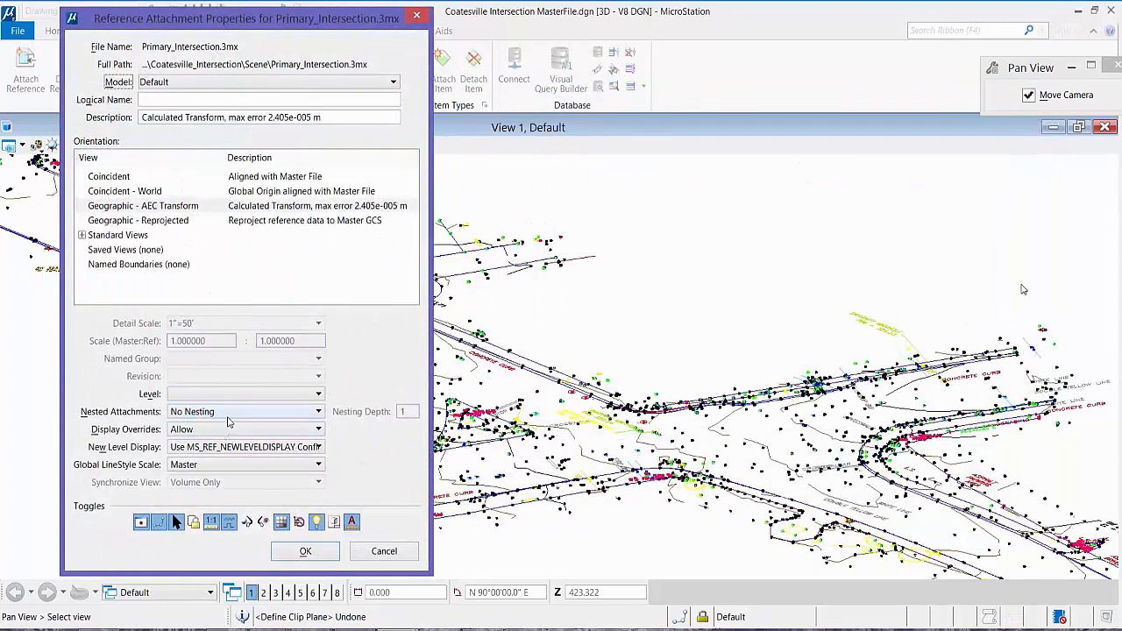
left_click(102, 210)
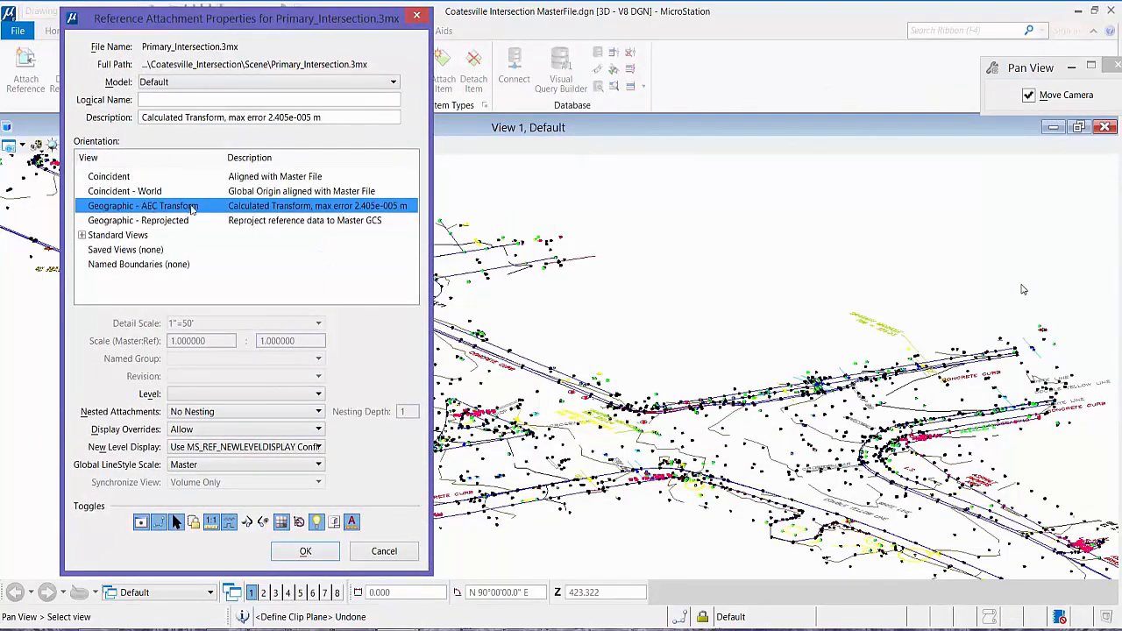
left_click(306, 551)
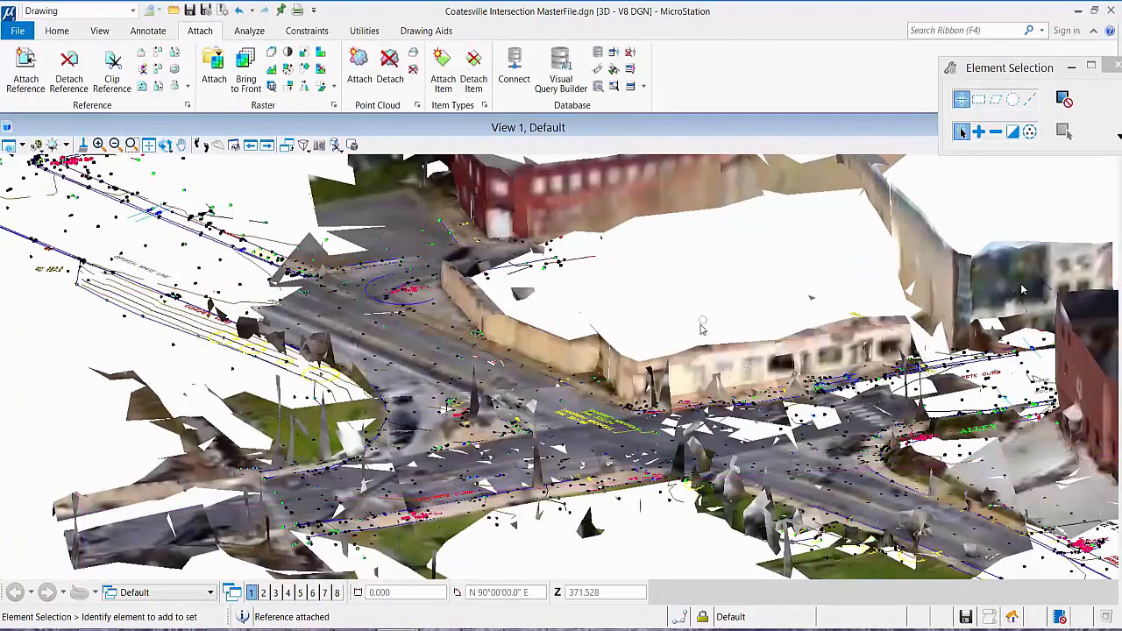
- Examine how the survey curb line and sanitary manhole notes fit the textured mesh at the building corner
scroll(679, 414, "up", 5)
middle_click_drag(427, 460, 564, 459)
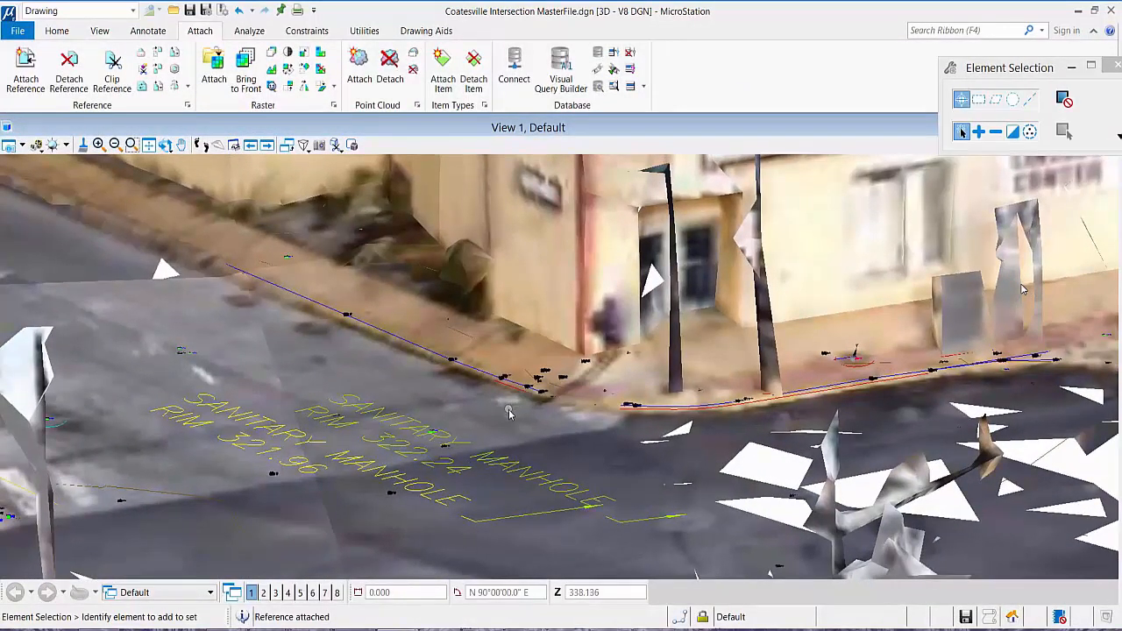
scroll(509, 406, "up", 3)
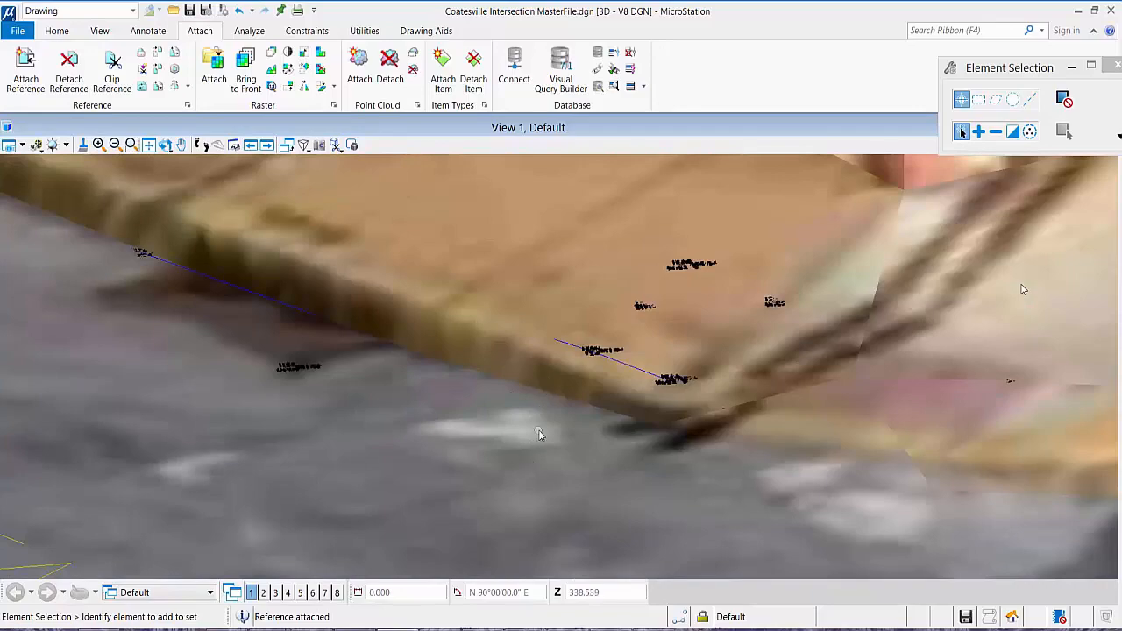
scroll(540, 435, "down", 4)
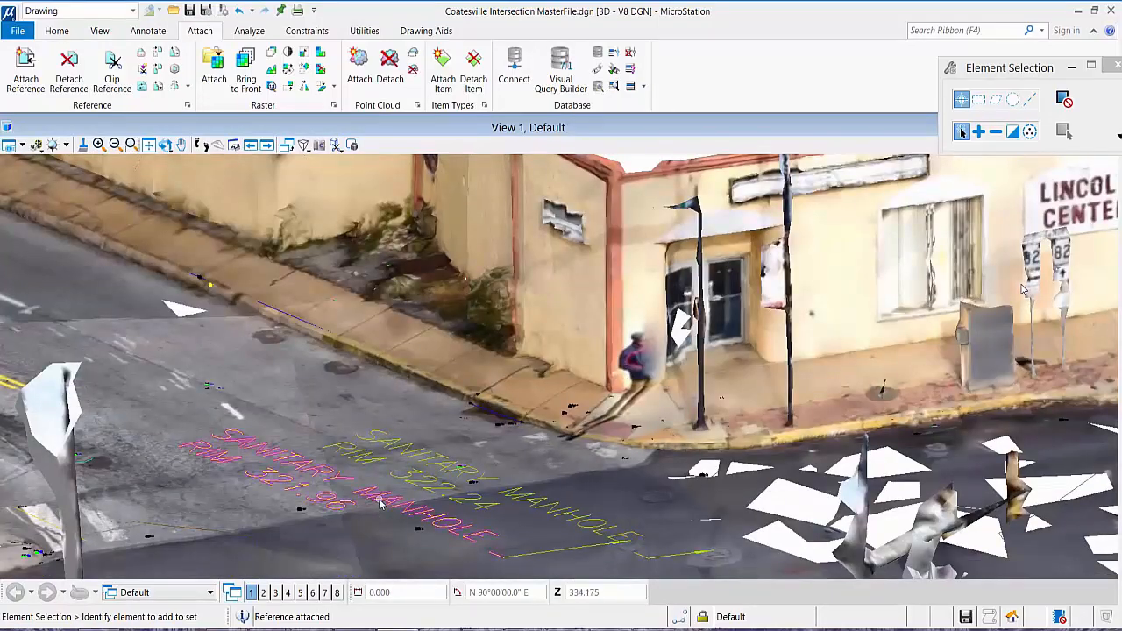
middle_click_drag(380, 502, 485, 502)
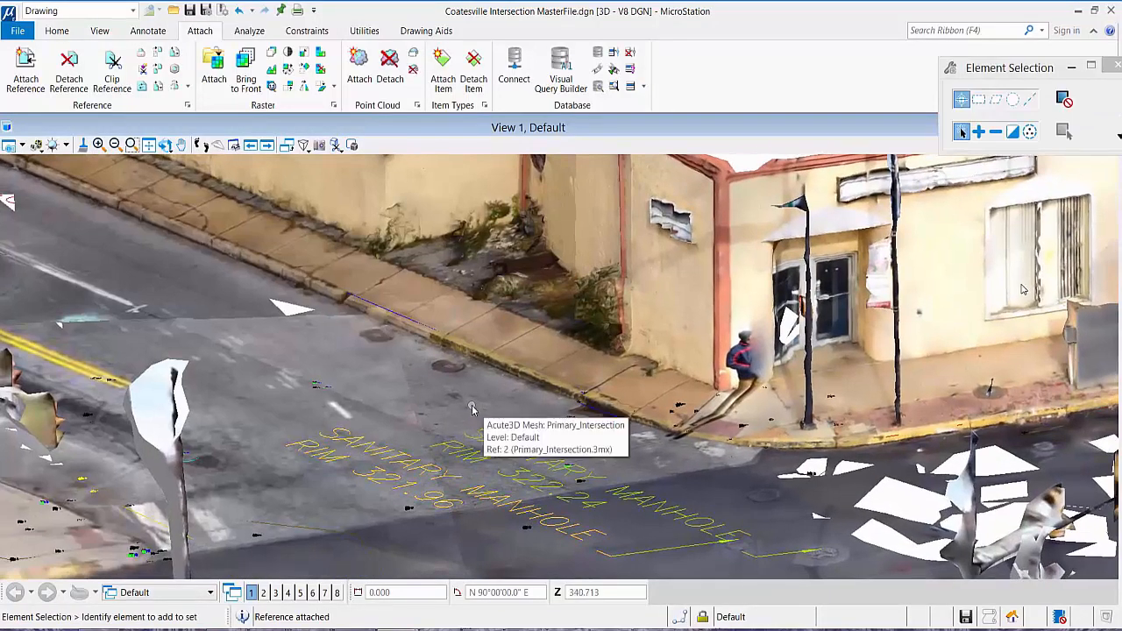
- Select the Primary_Intersection mesh and examine its triangles along the curb beside the sanitary manhole notes
left_click(472, 409)
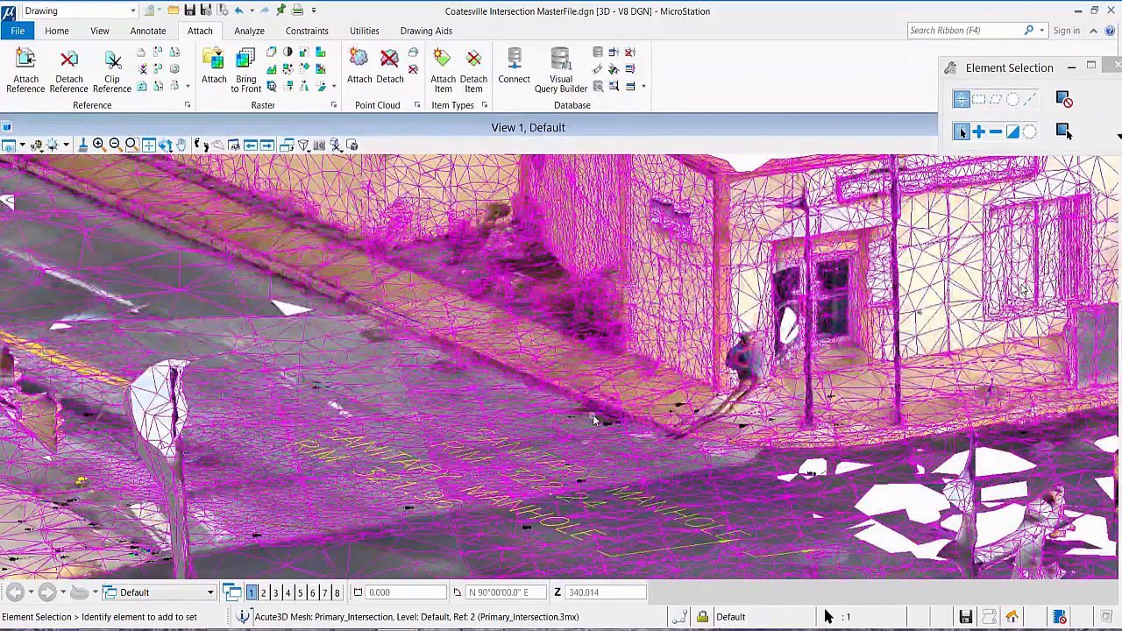
scroll(594, 418, "up", 3)
scroll(592, 414, "up", 2)
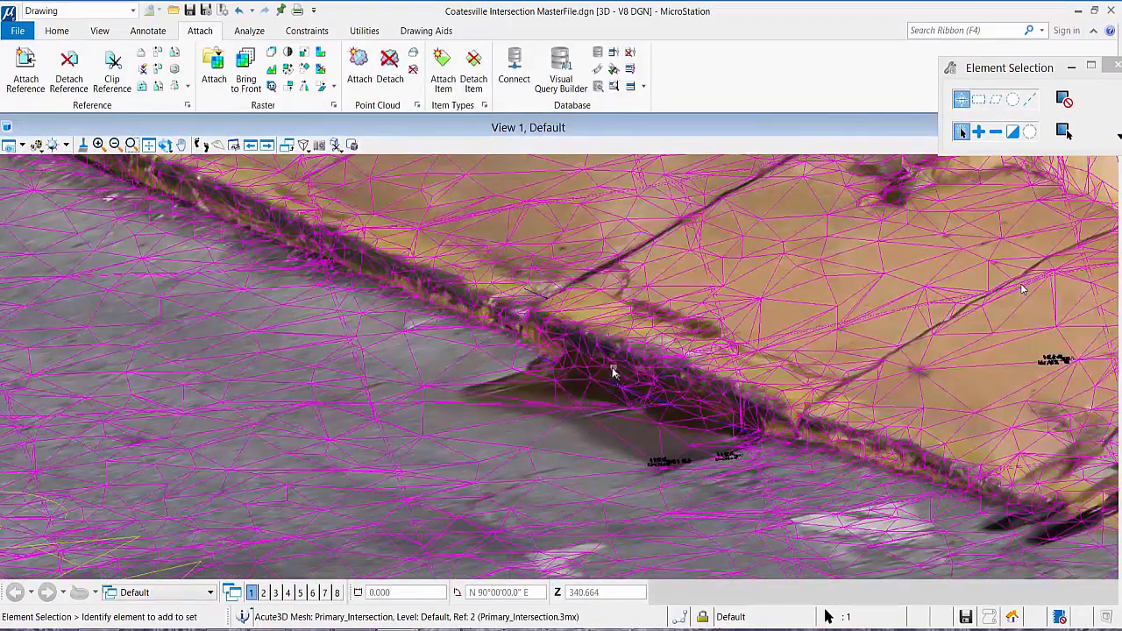
scroll(614, 372, "down", 5)
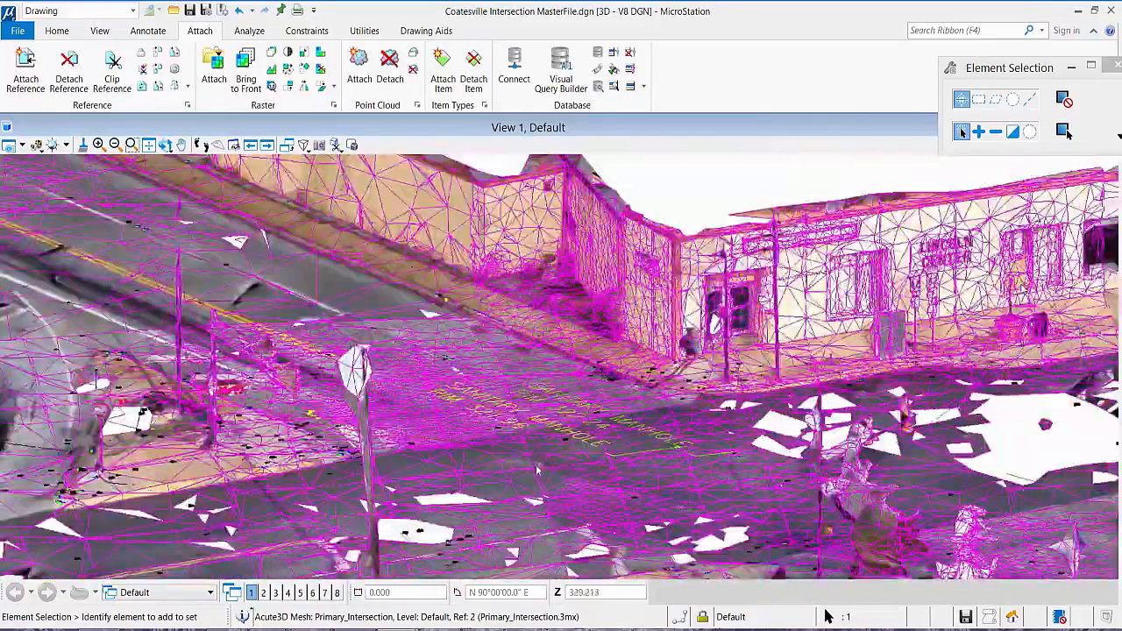
- Inspect the mesh triangulation around the yellow curb and pole bases at the street corner, and clear the mesh selection
middle_click_drag(711, 438, 614, 460)
scroll(678, 417, "up", 5)
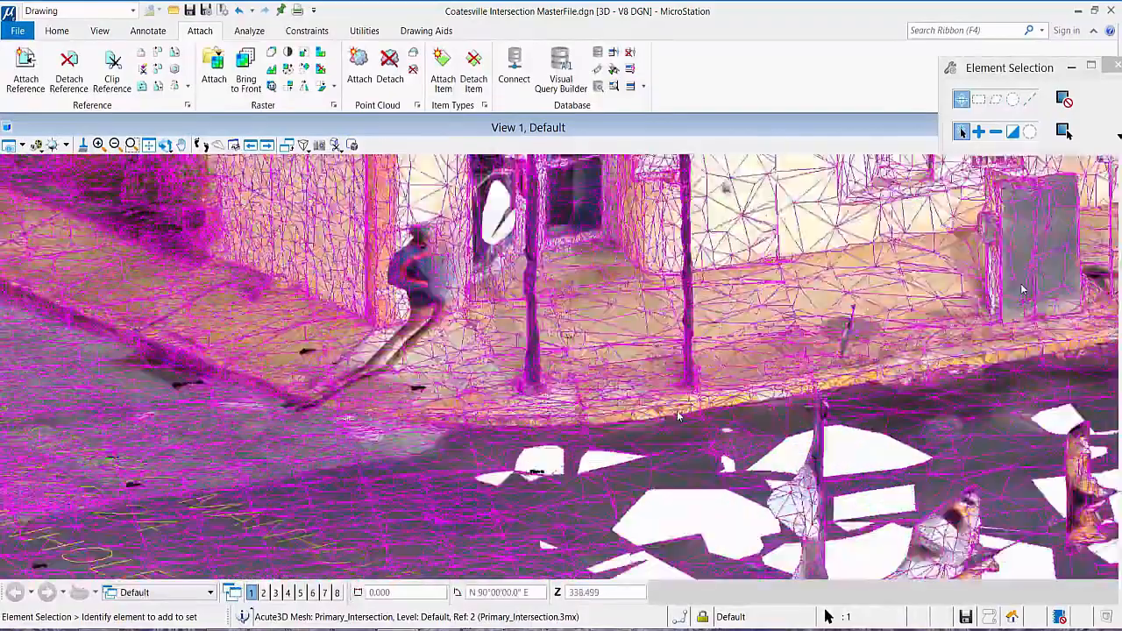
scroll(678, 416, "up", 3)
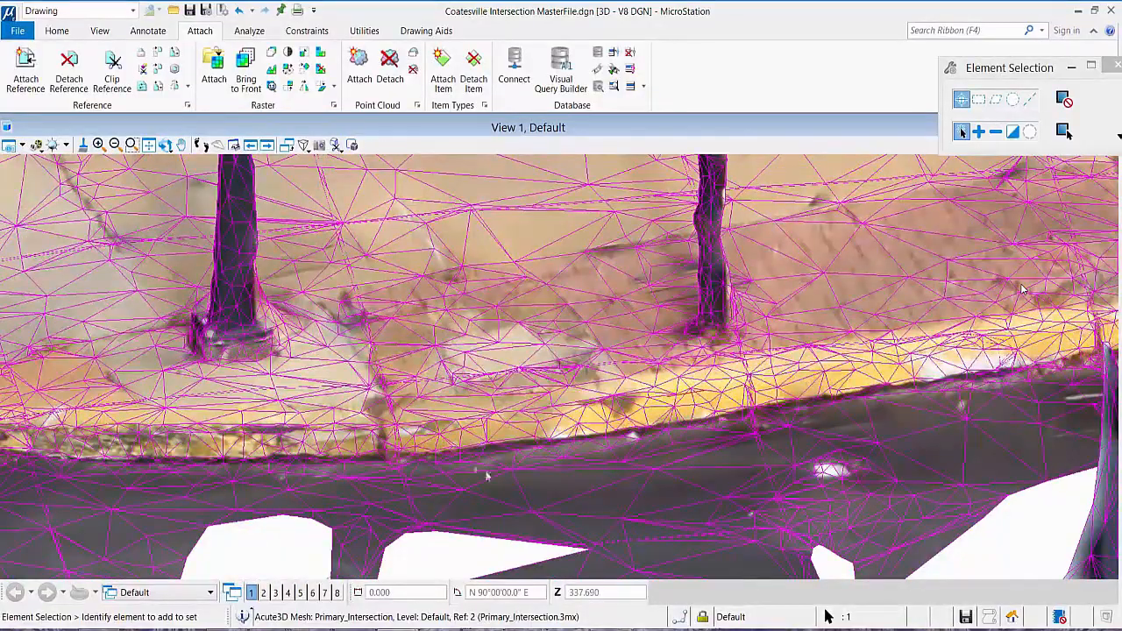
middle_click_drag(432, 483, 624, 464)
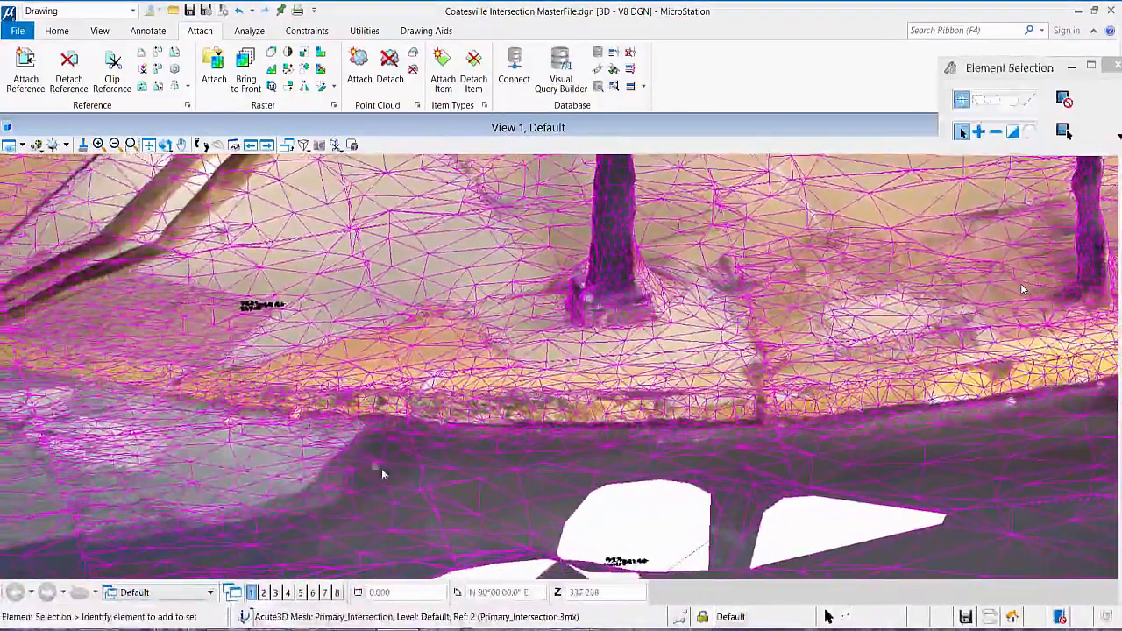
middle_click_drag(381, 471, 779, 454)
middle_click_drag(548, 438, 574, 449)
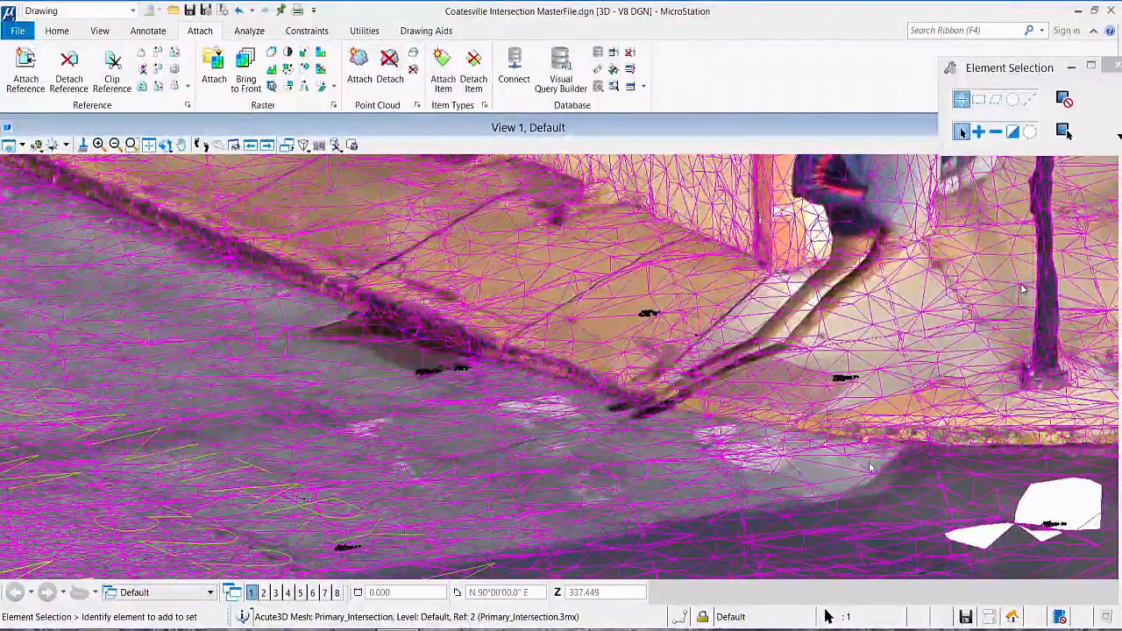
middle_click_drag(915, 445, 811, 412)
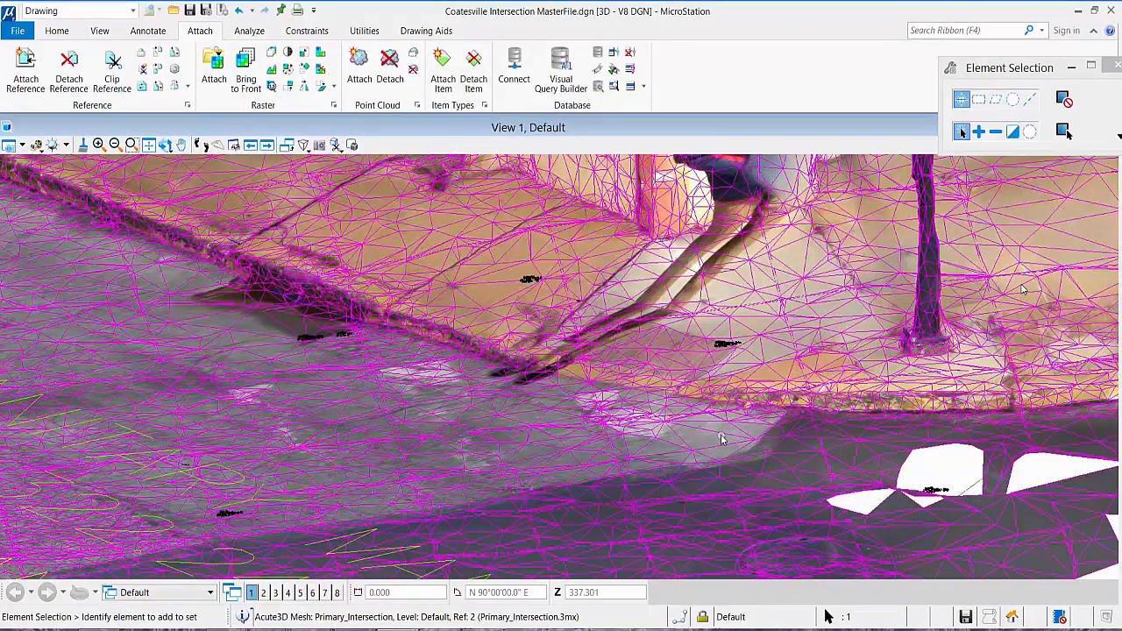
scroll(721, 439, "up", 2)
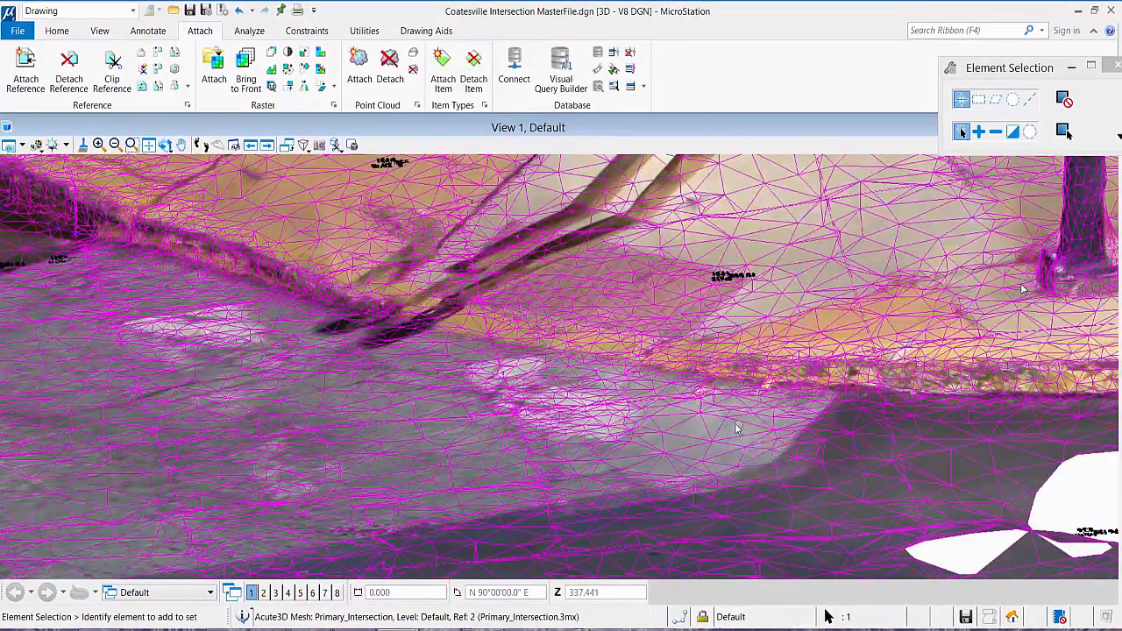
scroll(724, 438, "up", 2)
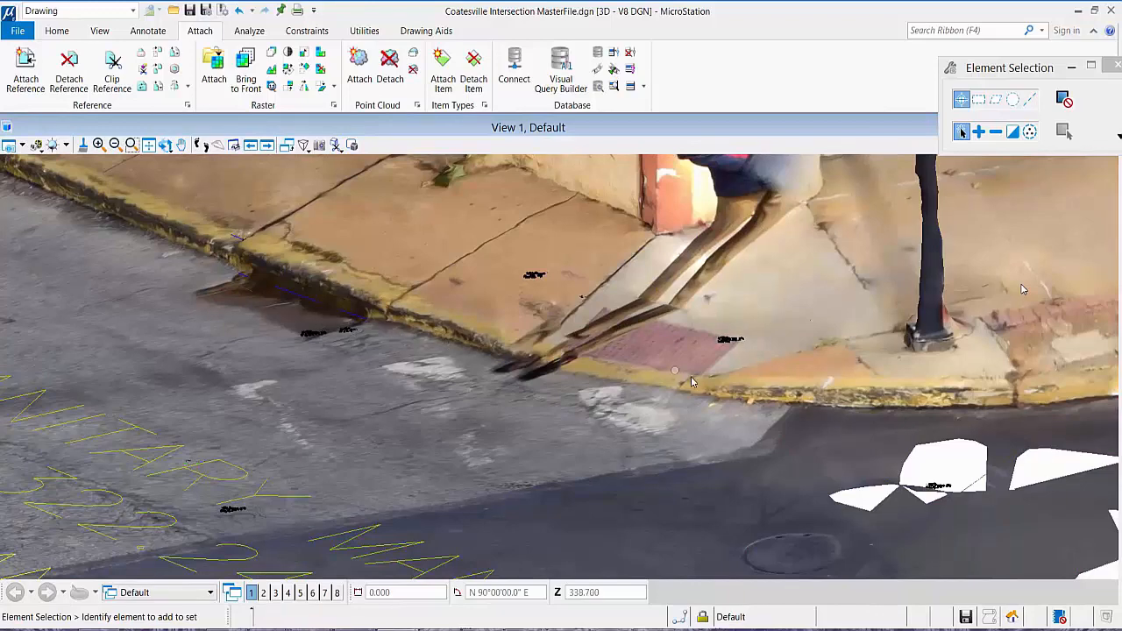
- Inspect the textured mesh across the intersection and along the road with the route 30 and hospital signs
scroll(742, 406, "down", 3)
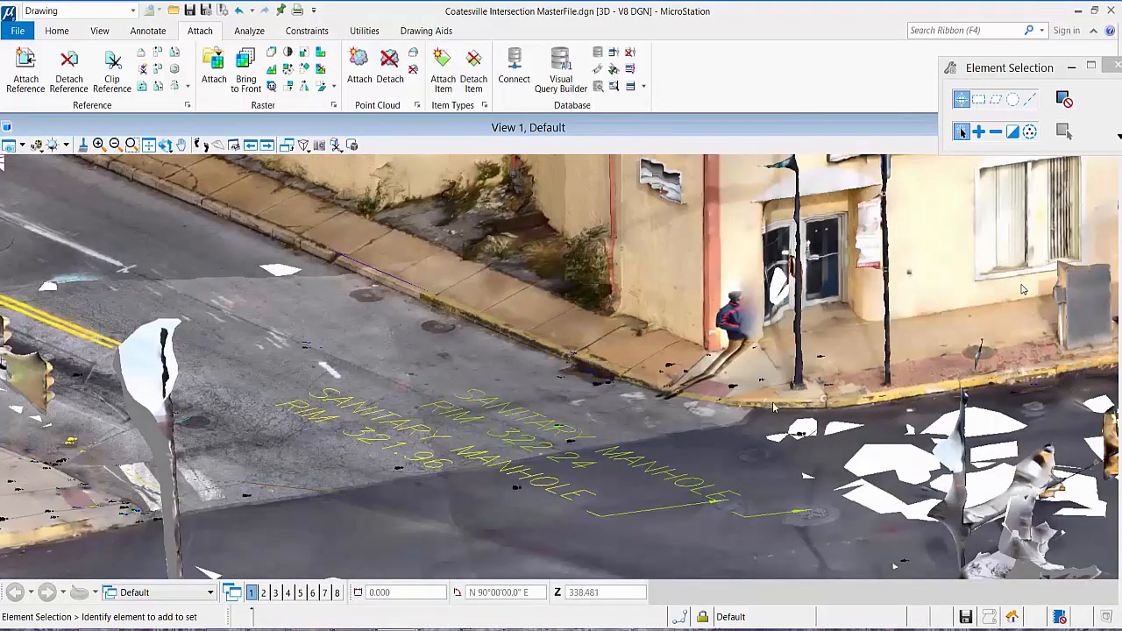
middle_click_drag(873, 479, 165, 297)
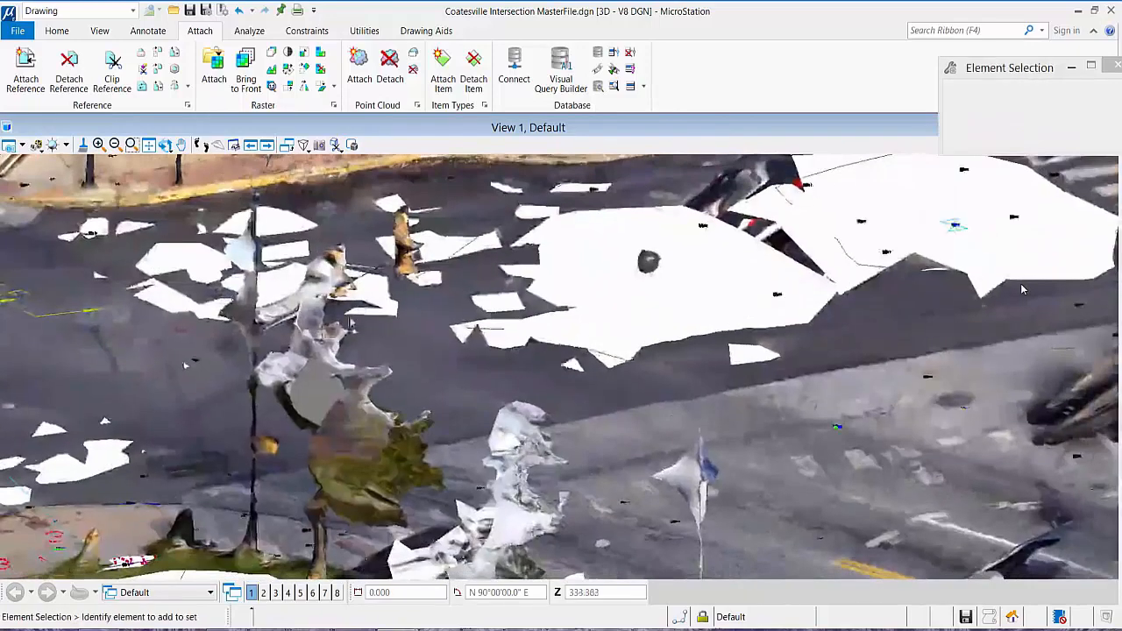
middle_click_drag(664, 401, 100, 223)
middle_click_drag(1044, 498, 815, 474)
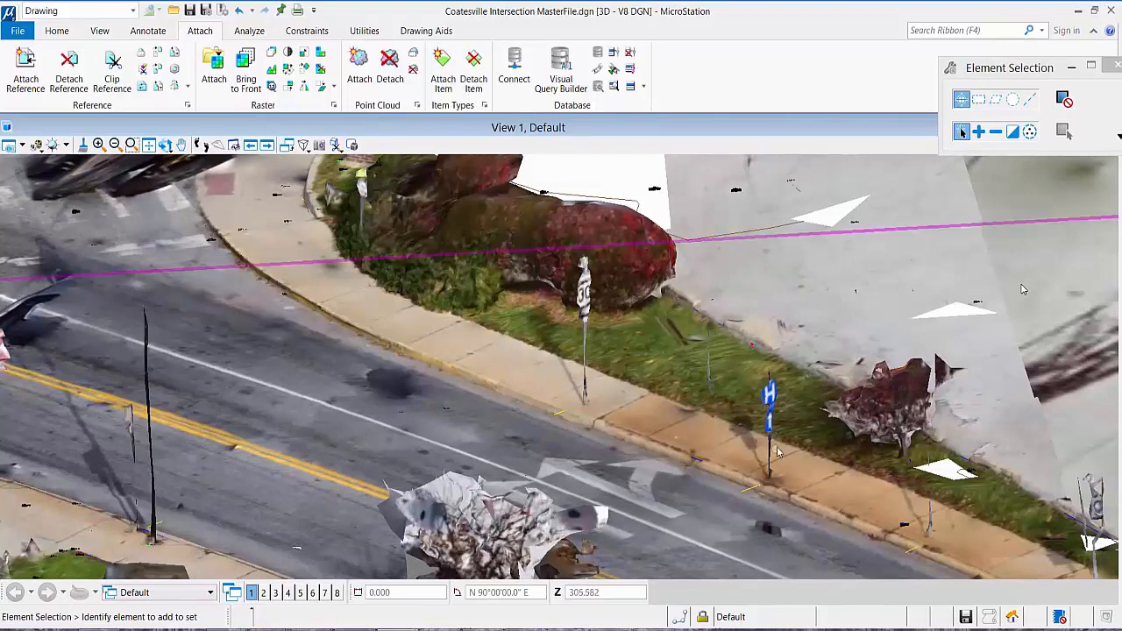
middle_click_drag(852, 488, 792, 346)
middle_click_drag(250, 420, 585, 459)
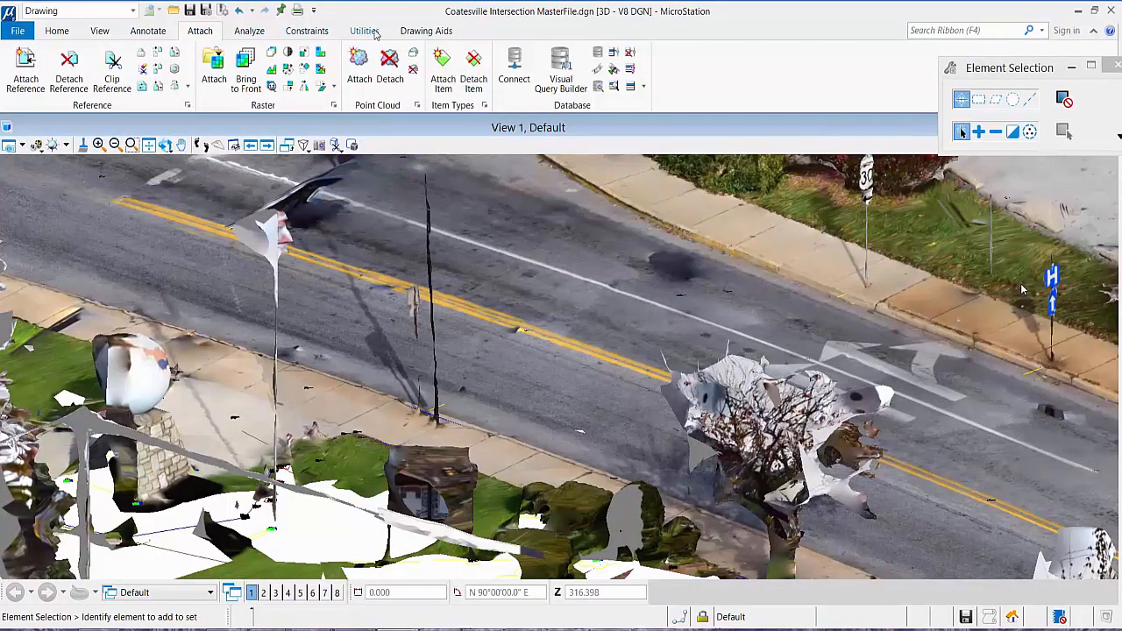
- Measure the distance between points from the road surface to the yellow curb face across from the double yellow line
left_click(249, 31)
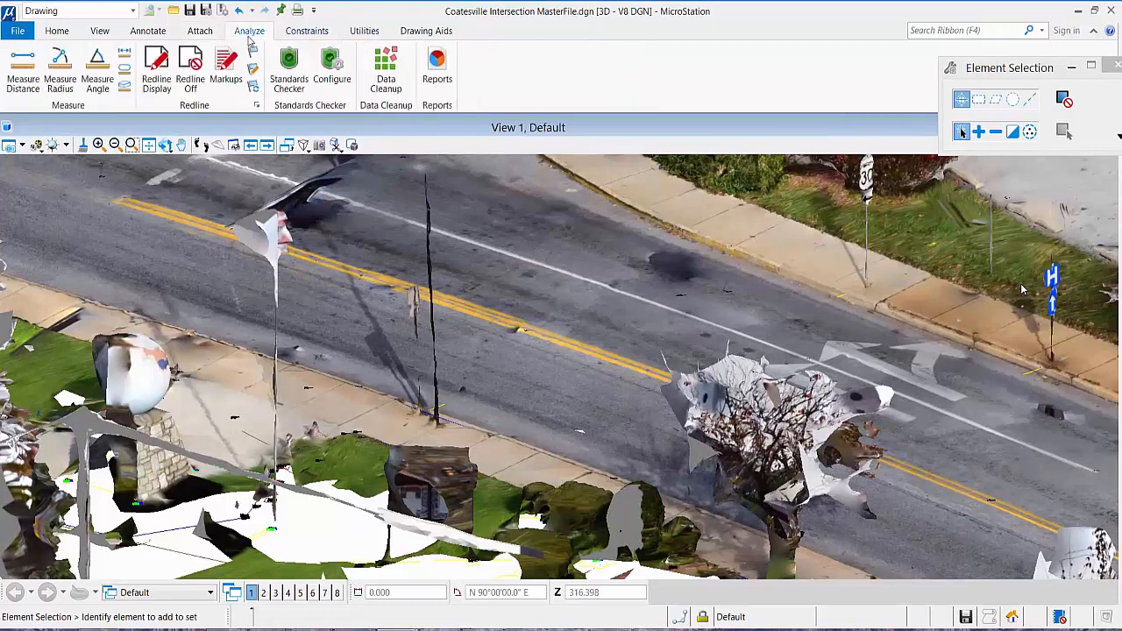
left_click(24, 77)
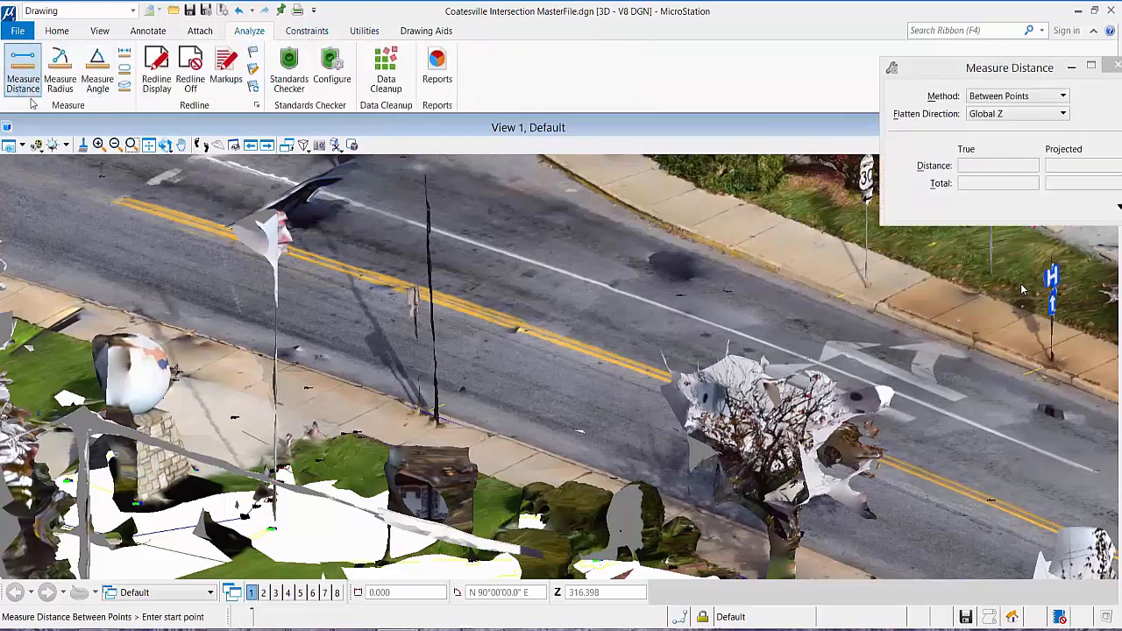
left_click(729, 252)
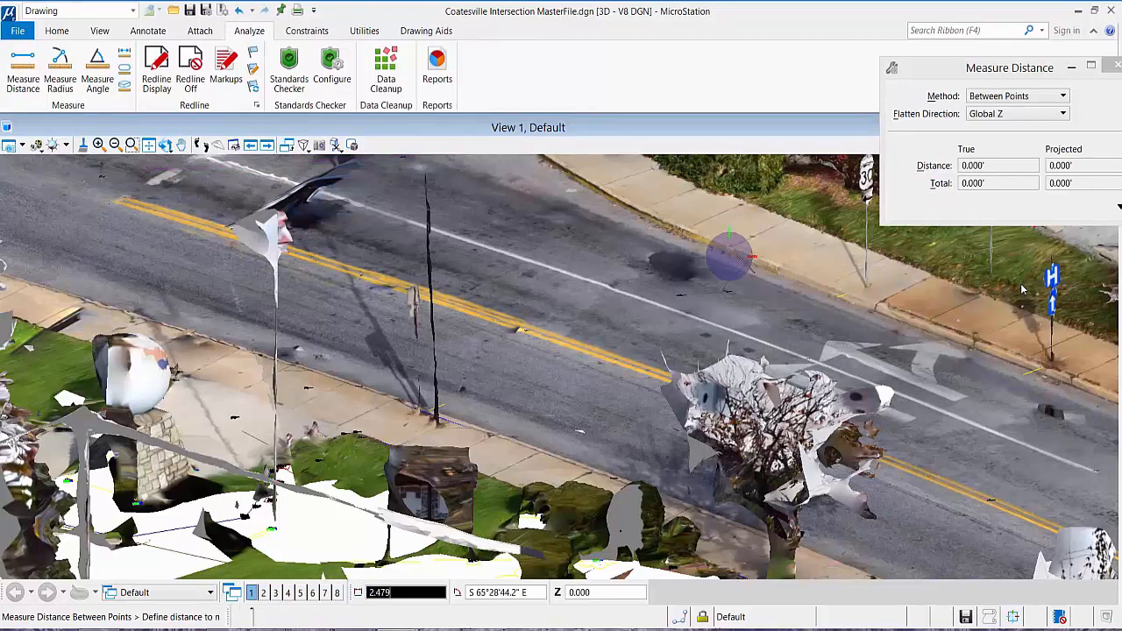
scroll(727, 256, "up", 5)
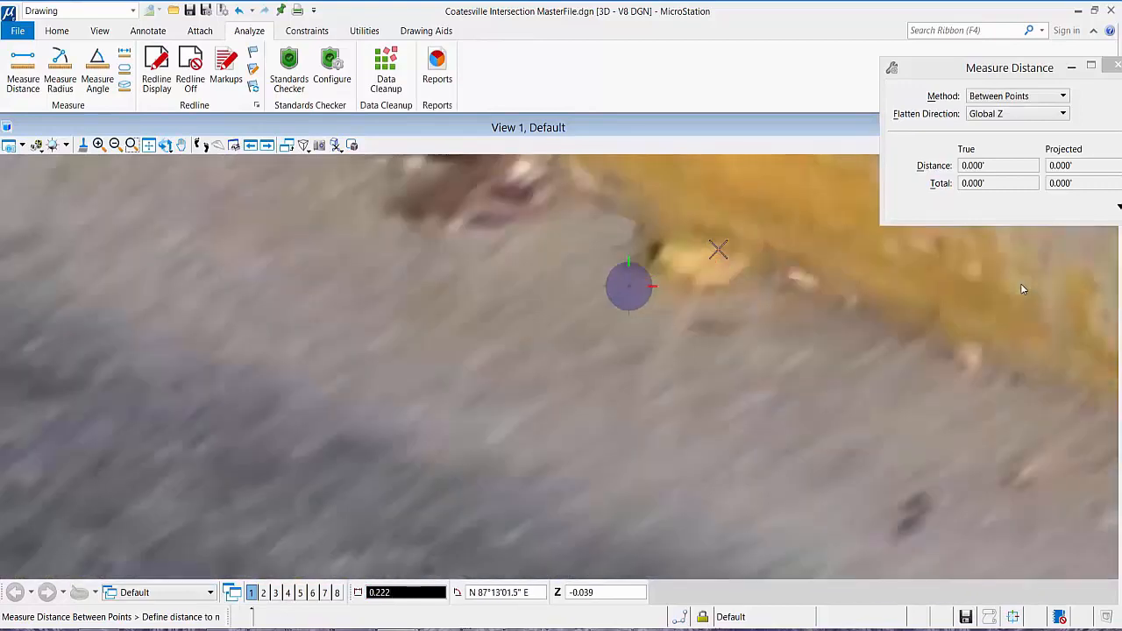
scroll(706, 254, "up", 3)
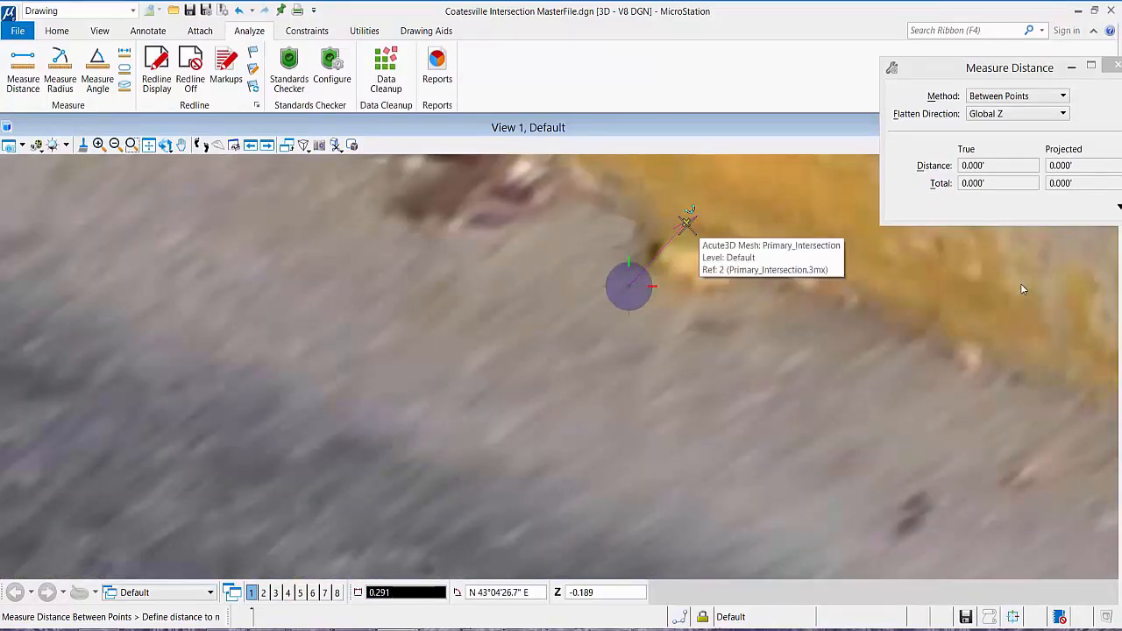
left_click(687, 223)
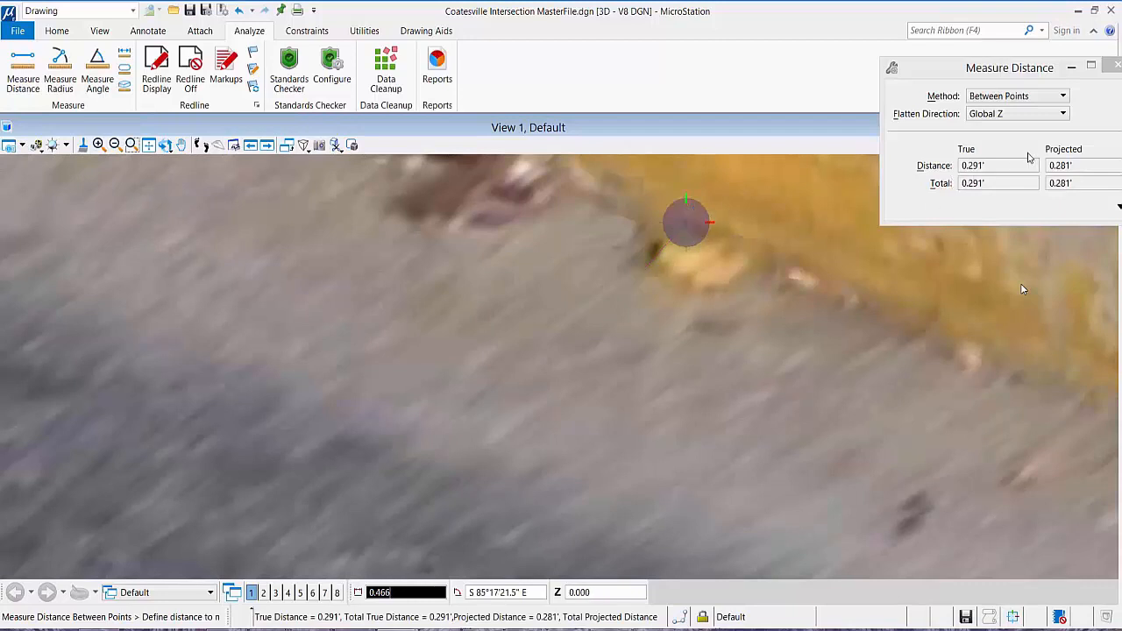
left_click_drag(1000, 166, 957, 165)
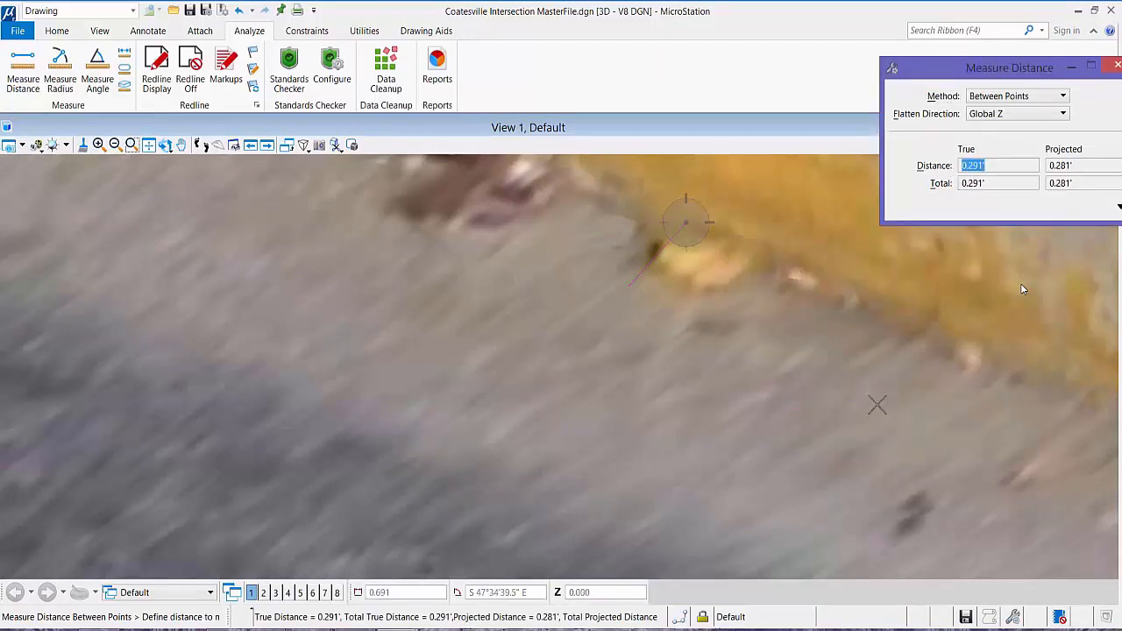
right_click(536, 427)
scroll(558, 433, "down", 3)
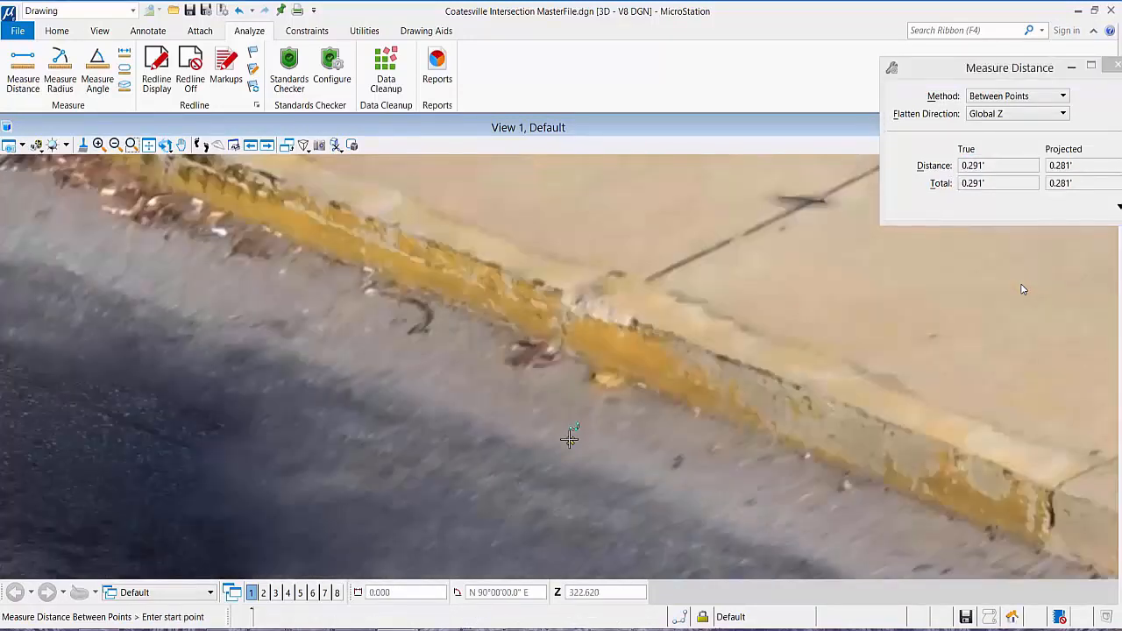
- Clip the top view of the mesh with a two-point clip volume around the northern part of the intersection, displaying the clip element
scroll(569, 439, "down", 8)
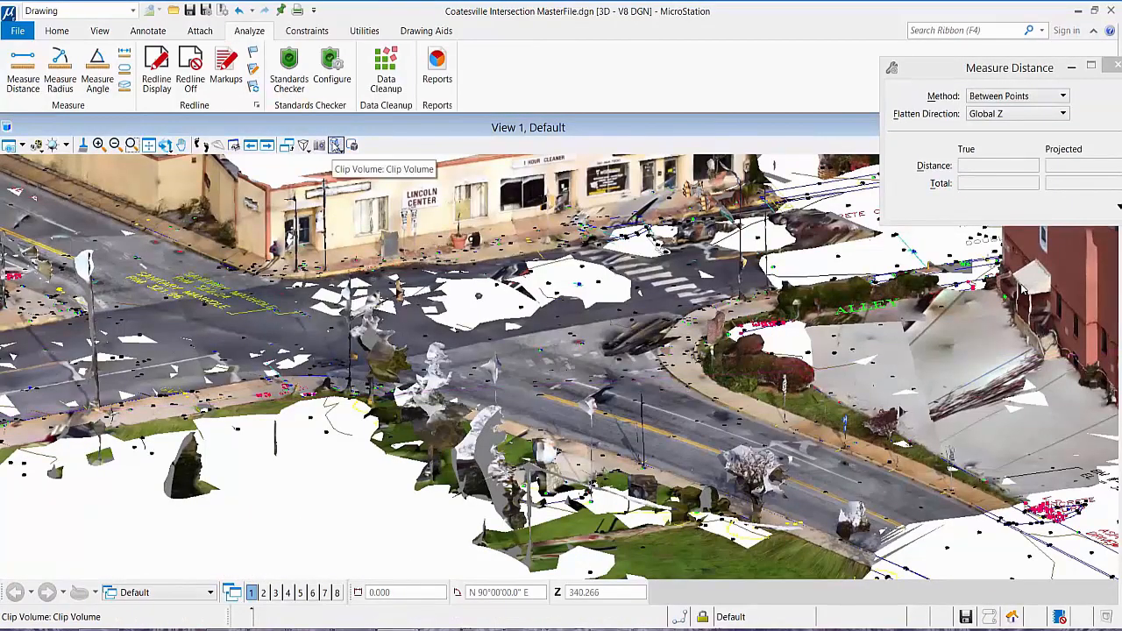
left_click(165, 144)
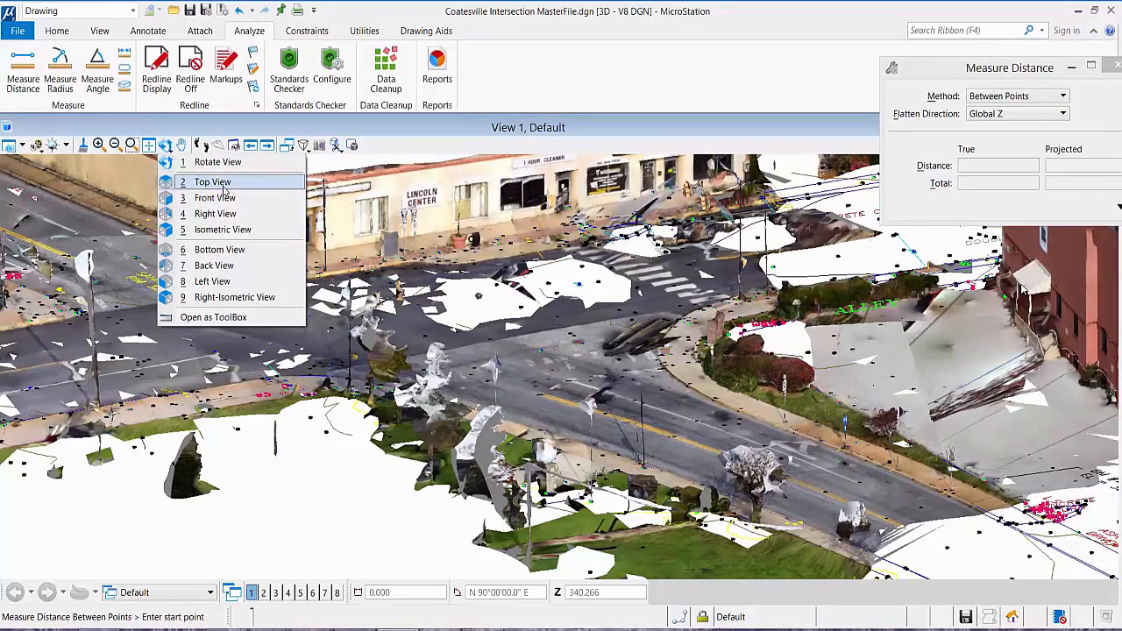
left_click(223, 189)
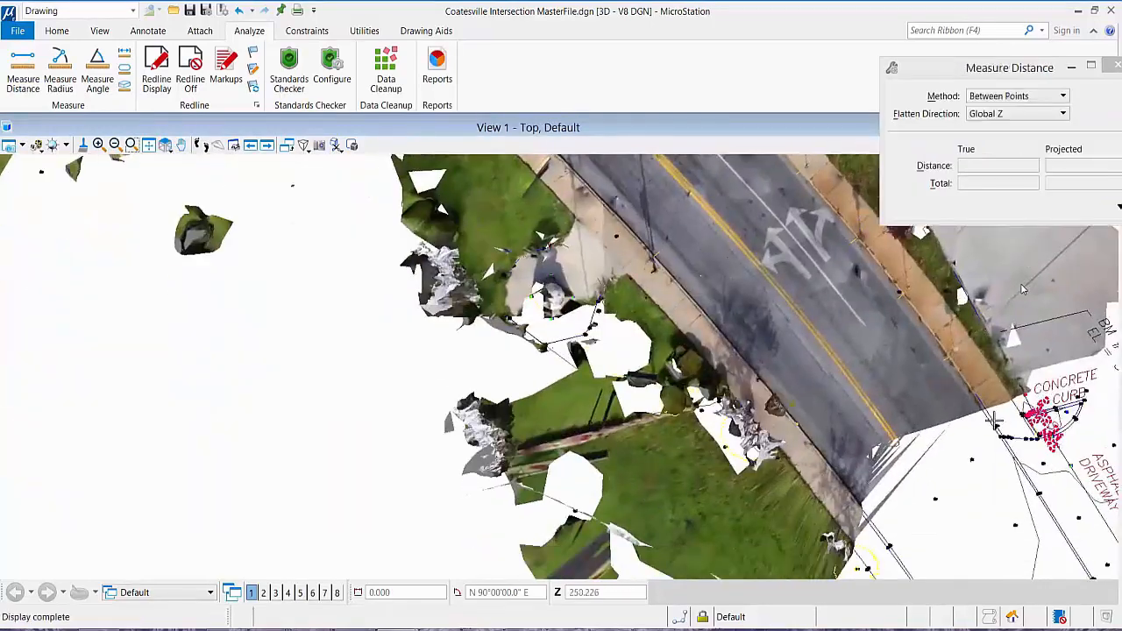
middle_click_drag(995, 421, 838, 528)
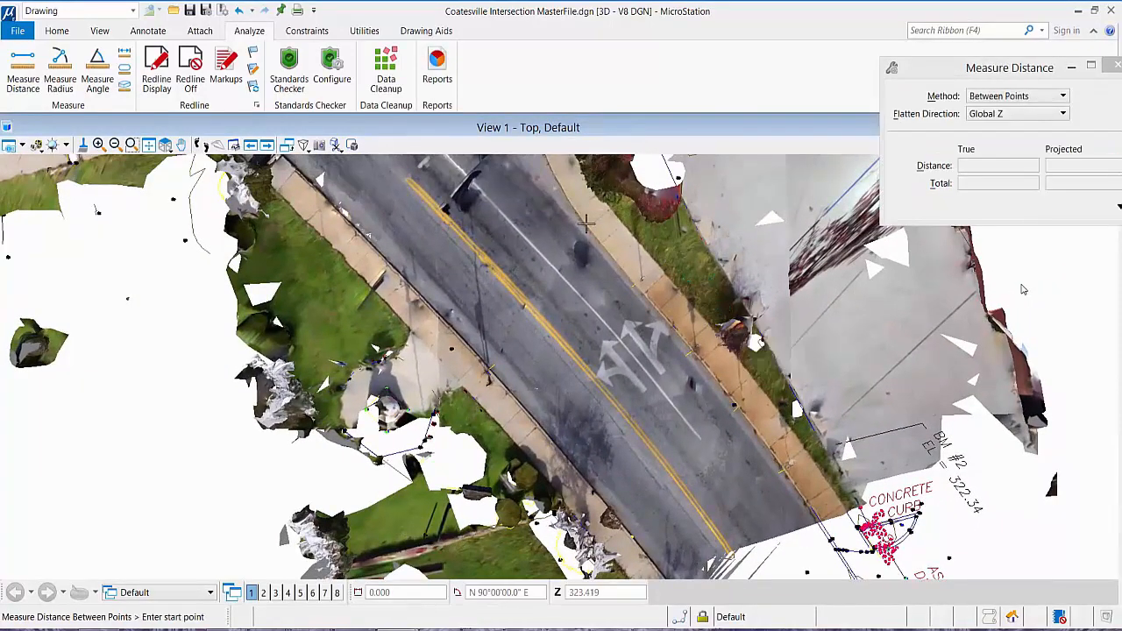
left_click(336, 145)
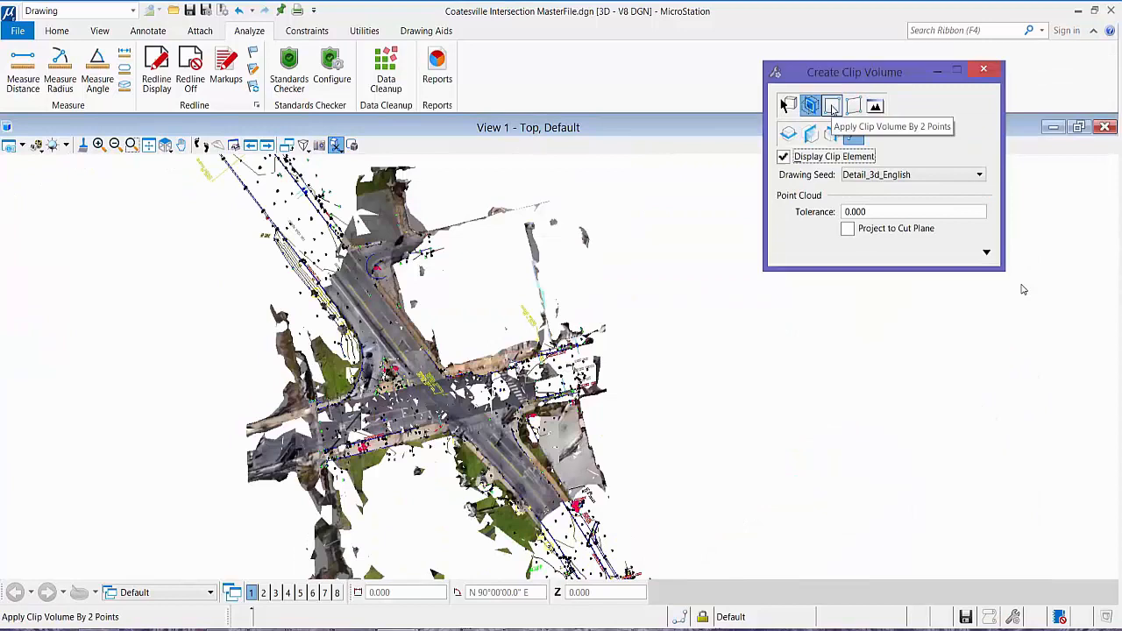
left_click(827, 105)
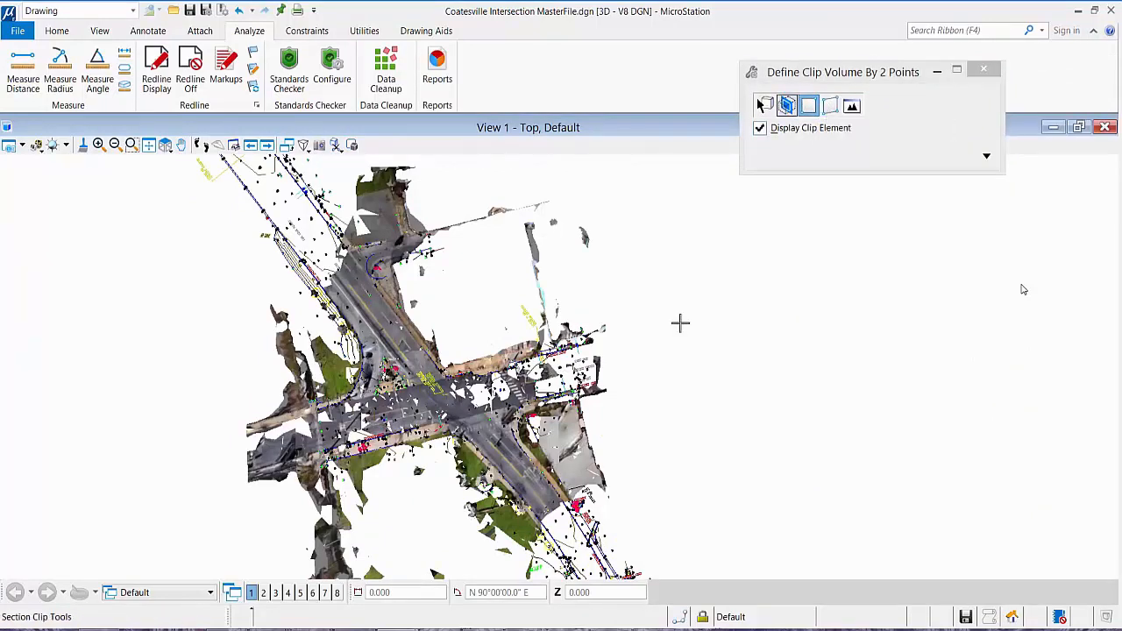
left_click(657, 422)
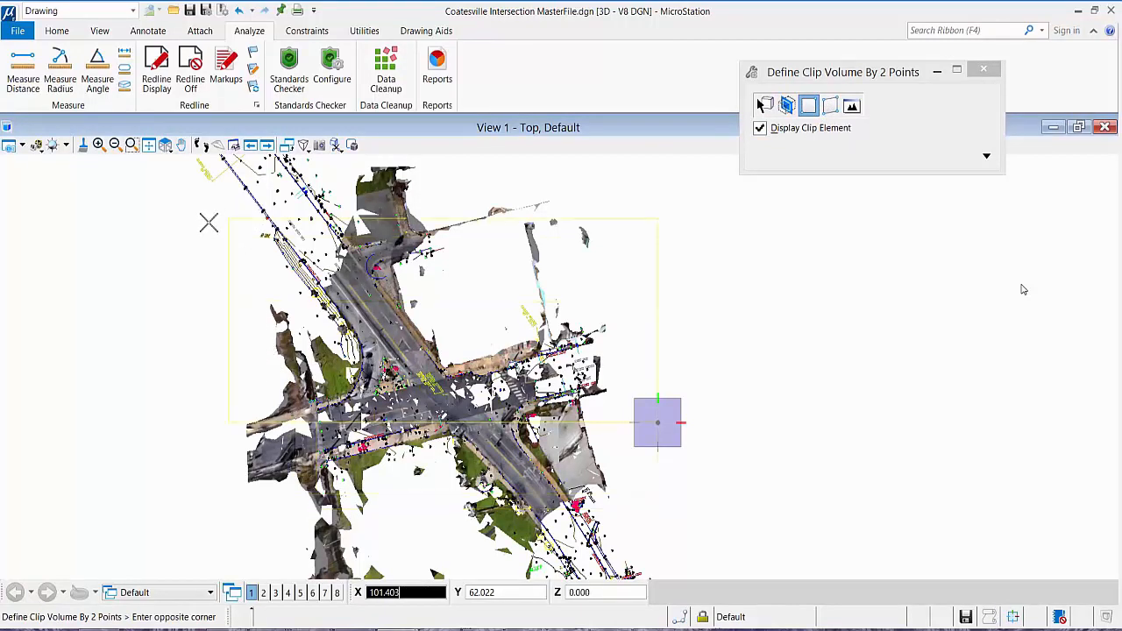
- Rotate the view dynamically to examine the clipped intersection mesh and its rectangular clip boundary in 3D, and leave the clip command
left_click(165, 145)
left_click(242, 164)
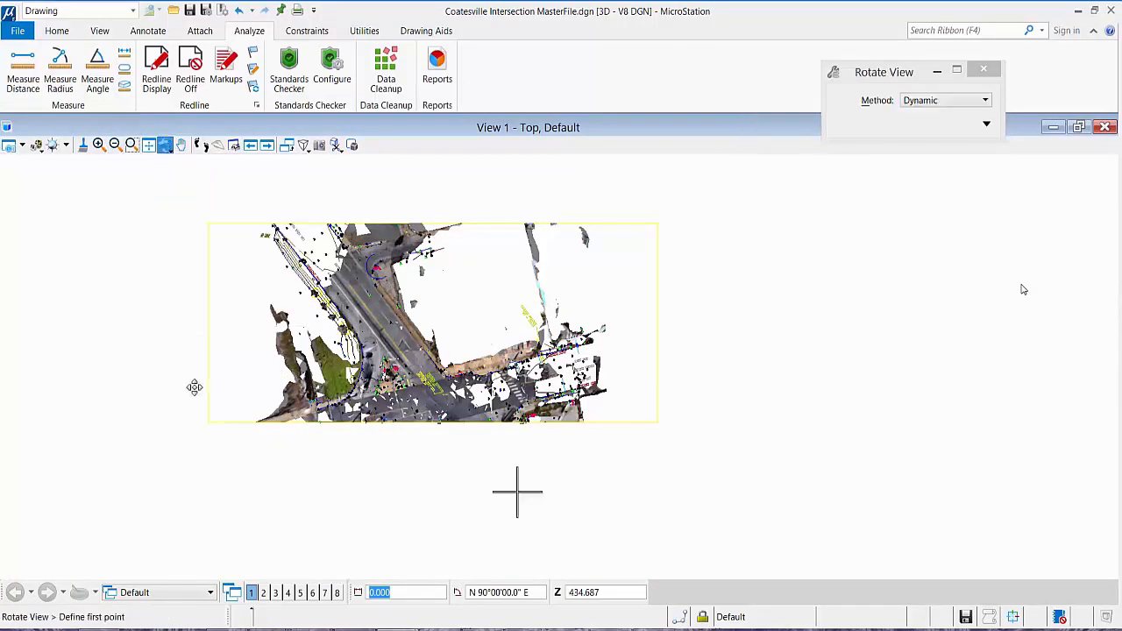
left_click(222, 470)
left_click(393, 316)
middle_click_drag(487, 537, 574, 485)
right_click(322, 476)
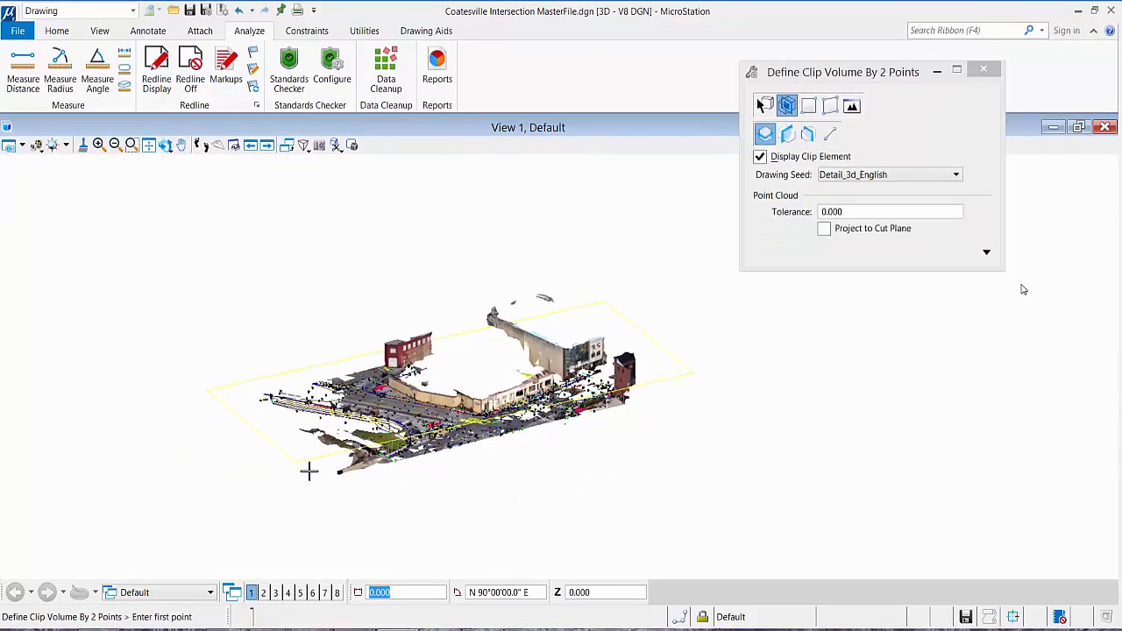
right_click(309, 471)
left_click(351, 174)
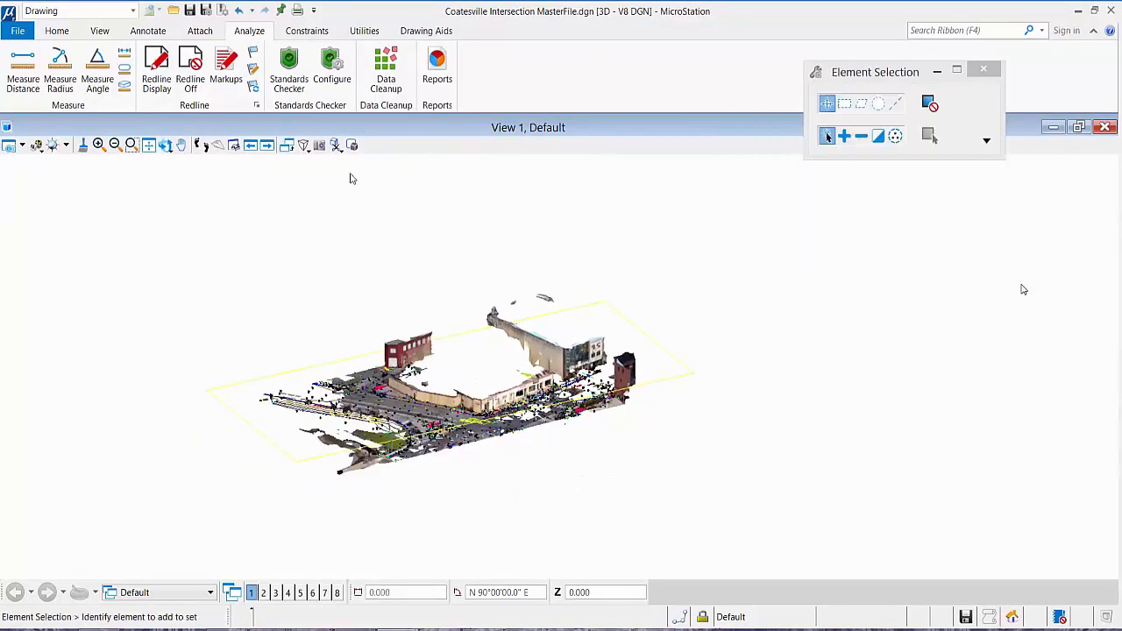
- Stretch the front edge of the rectangular clip boundary outward to include more of the intersection, and examine the cut mesh edge
left_click(340, 474)
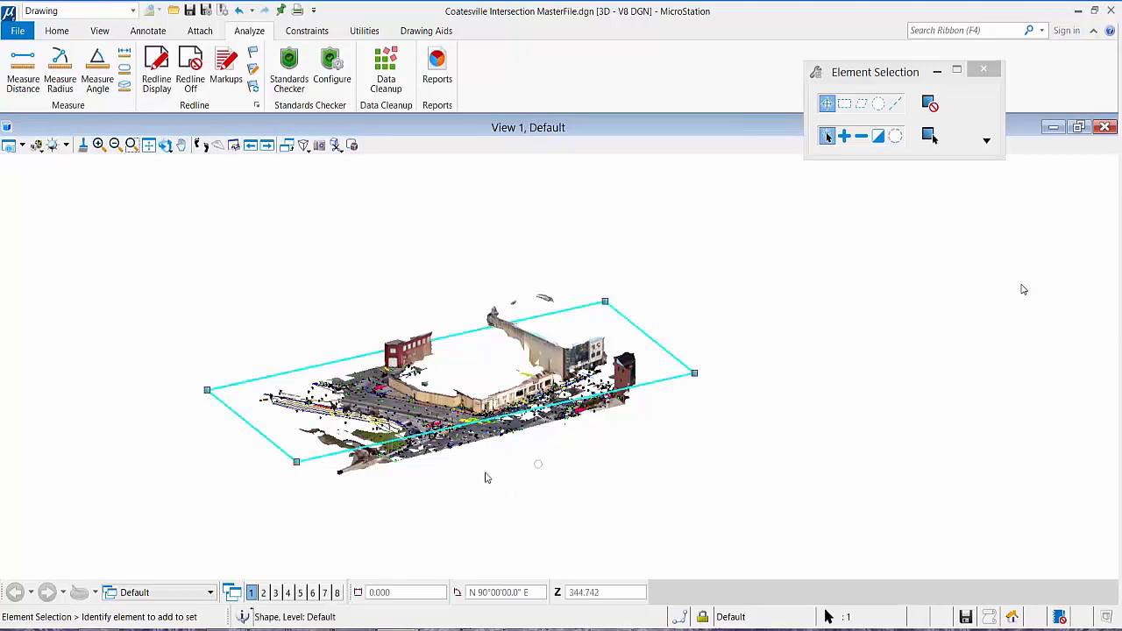
left_click(298, 463)
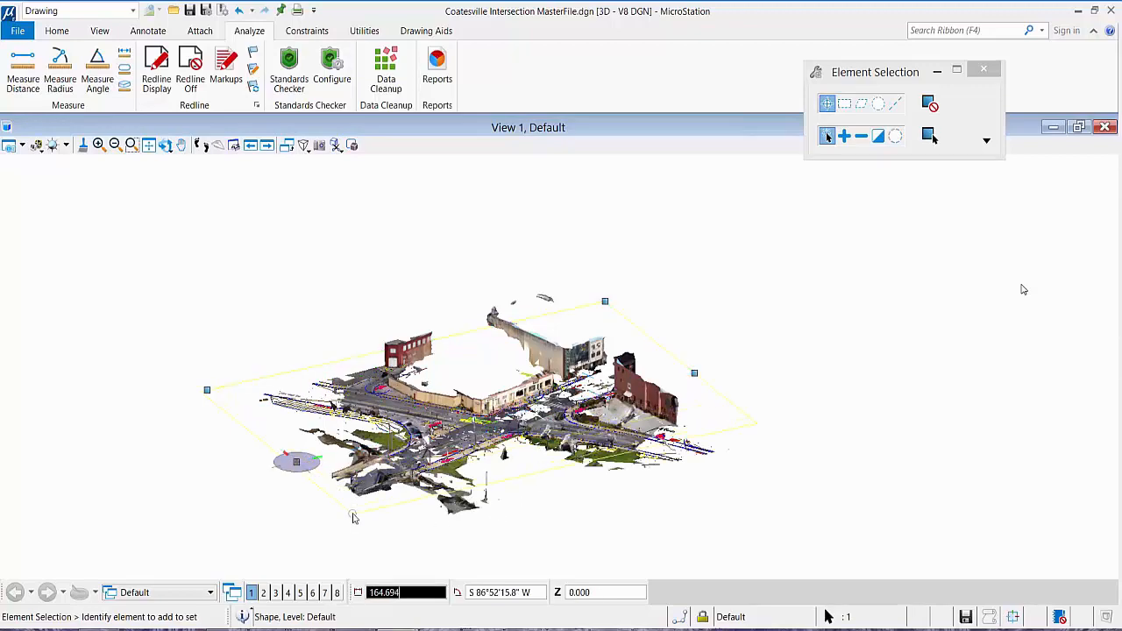
left_click(586, 463)
scroll(577, 446, "up", 6)
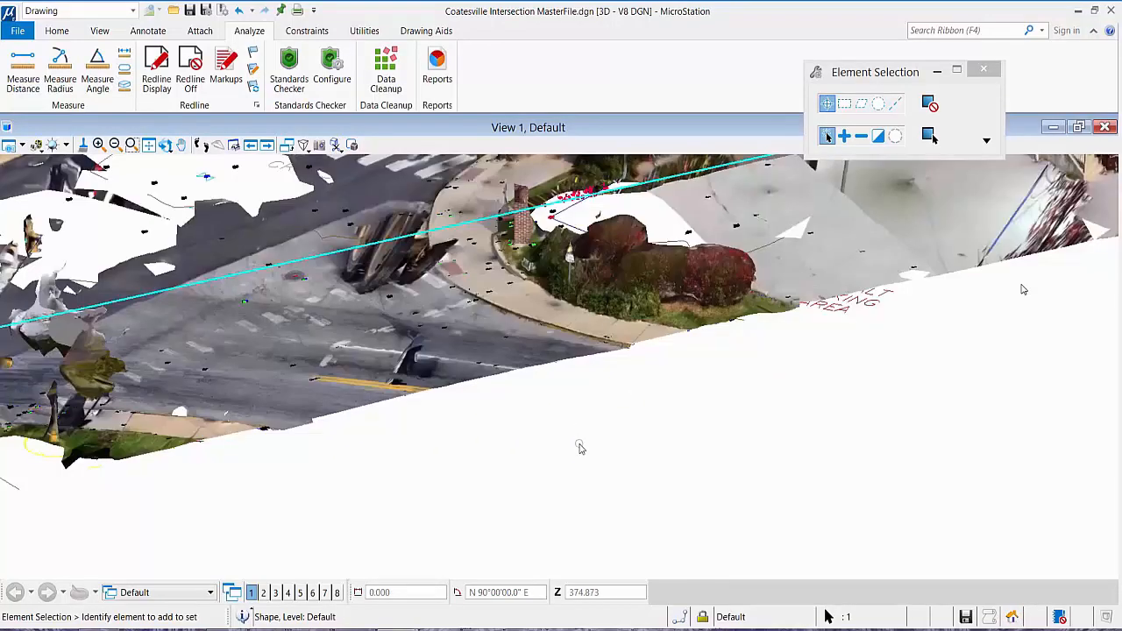
scroll(579, 452, "down", 7)
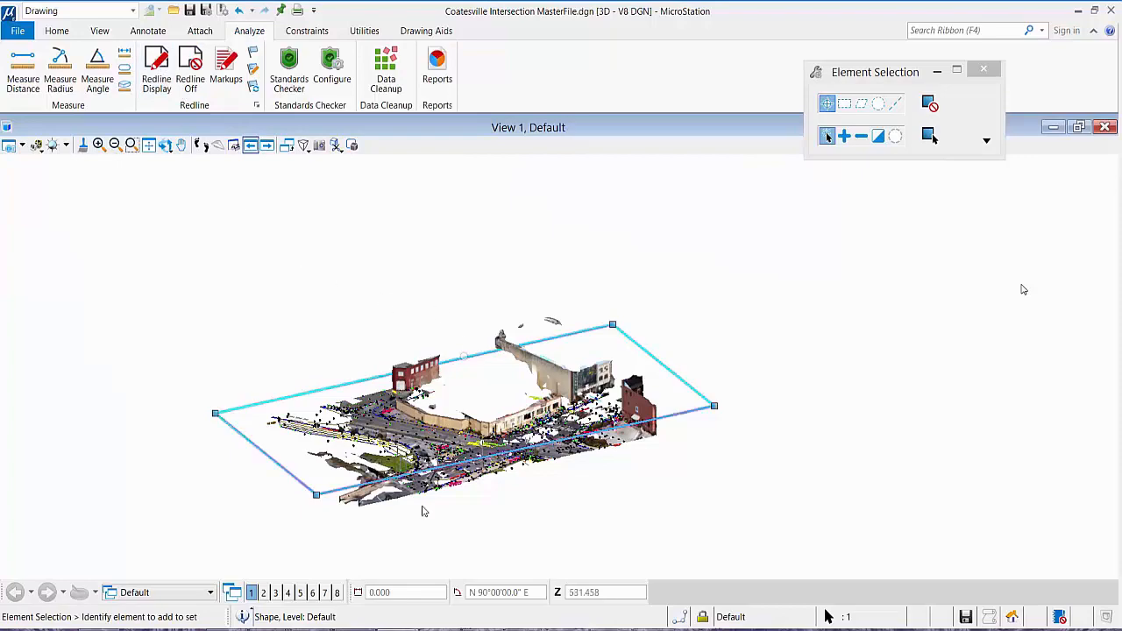
scroll(536, 486, "up", 5)
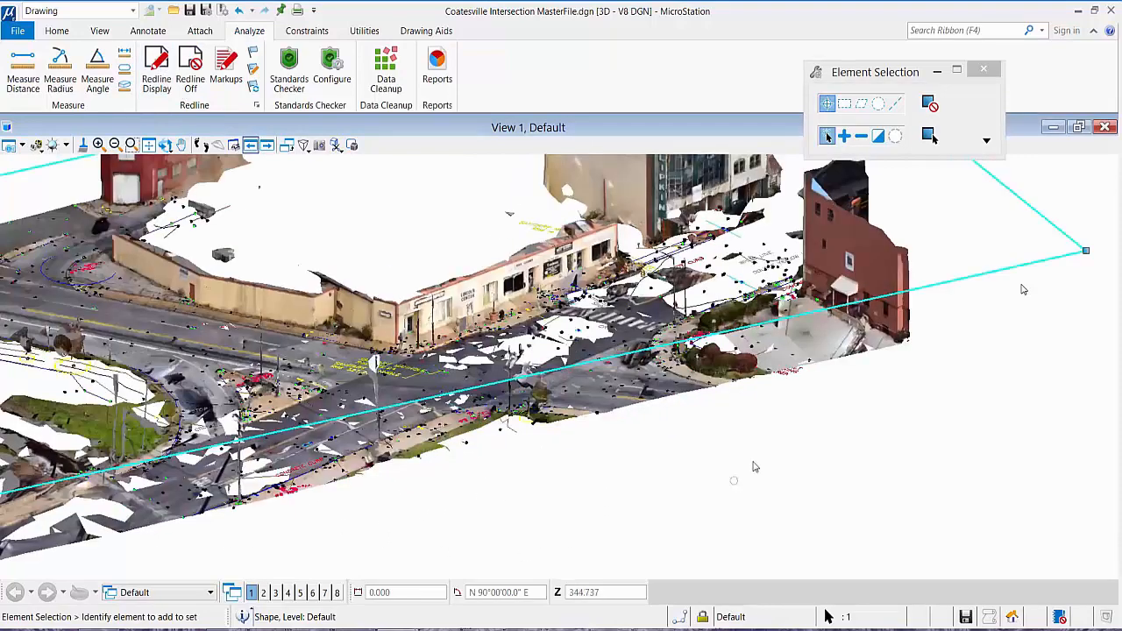
middle_click_drag(752, 464, 829, 465)
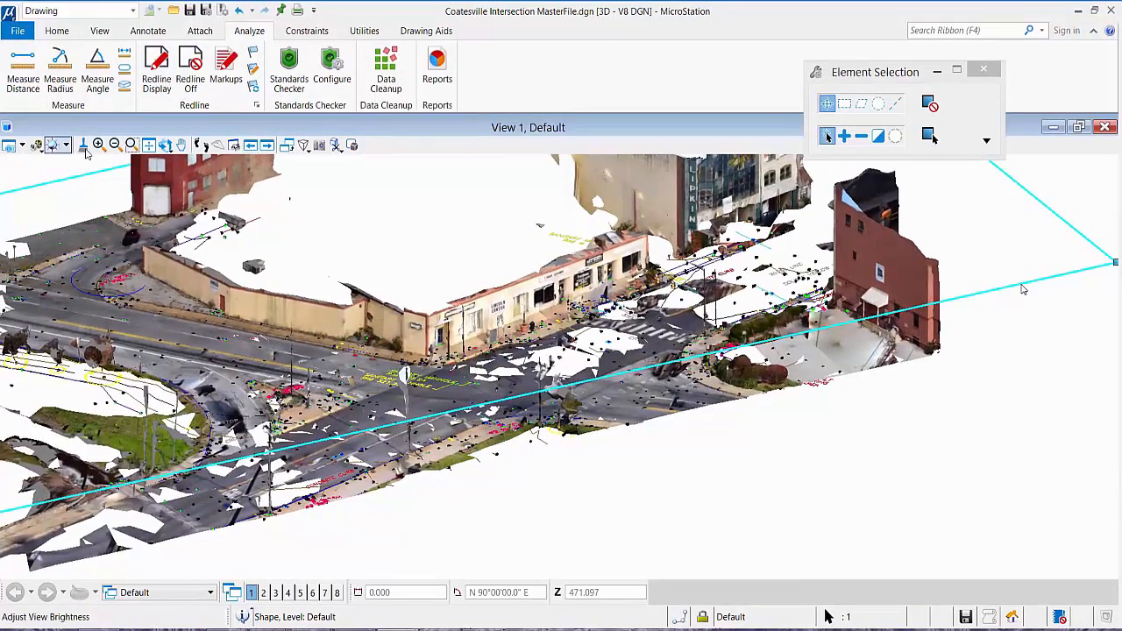
- Return to the top view and clear the clip volume from the view
left_click(165, 144)
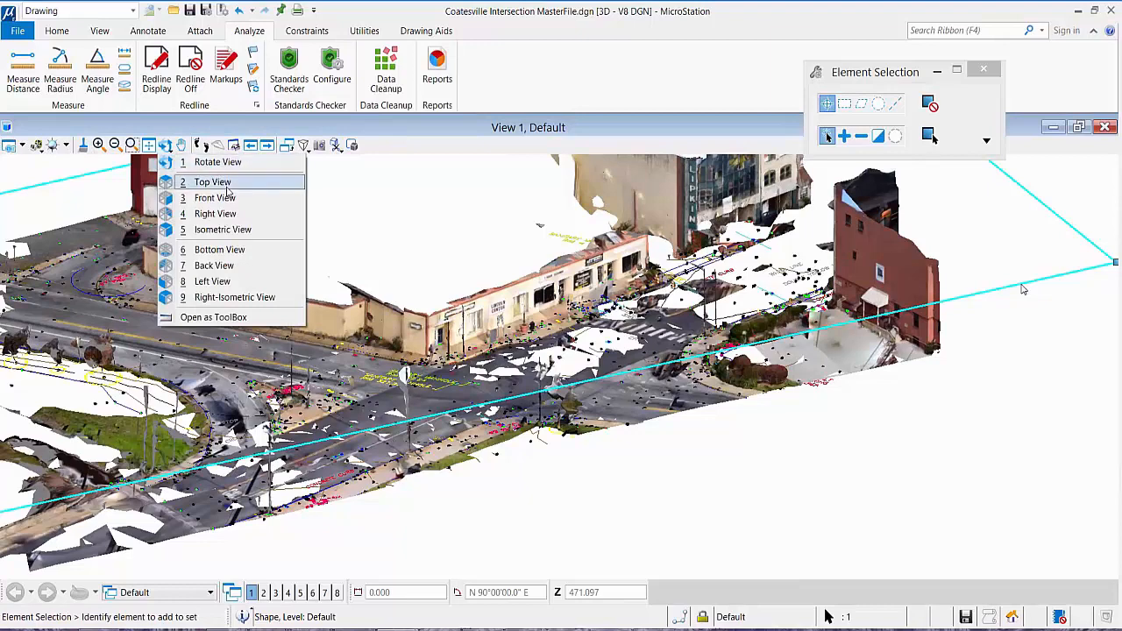
left_click(215, 182)
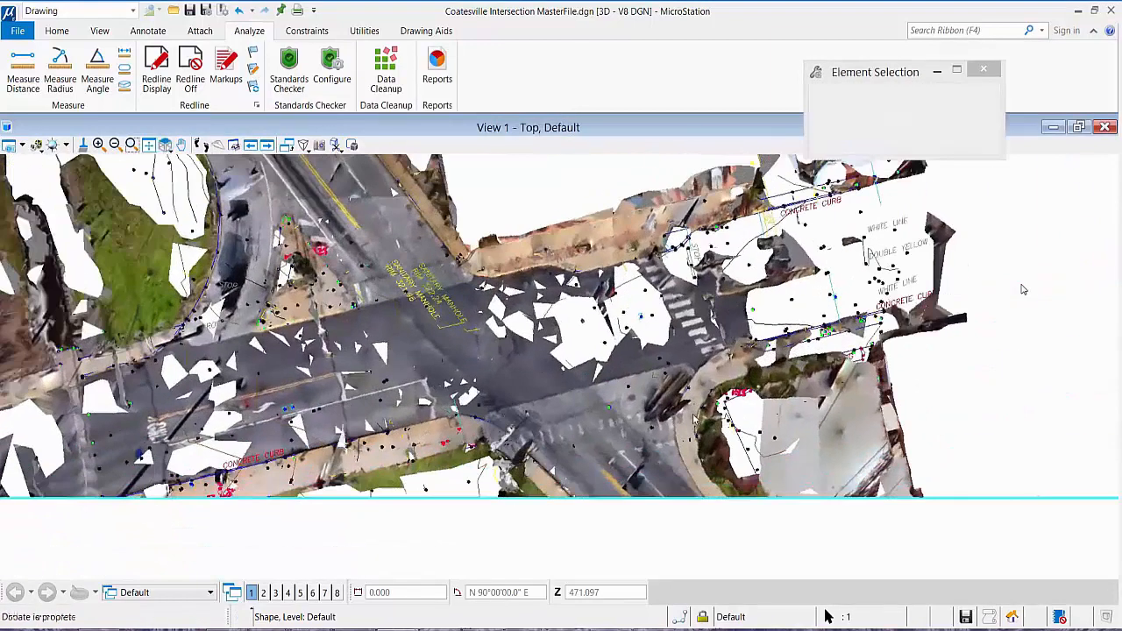
left_click(336, 146)
left_click(399, 194)
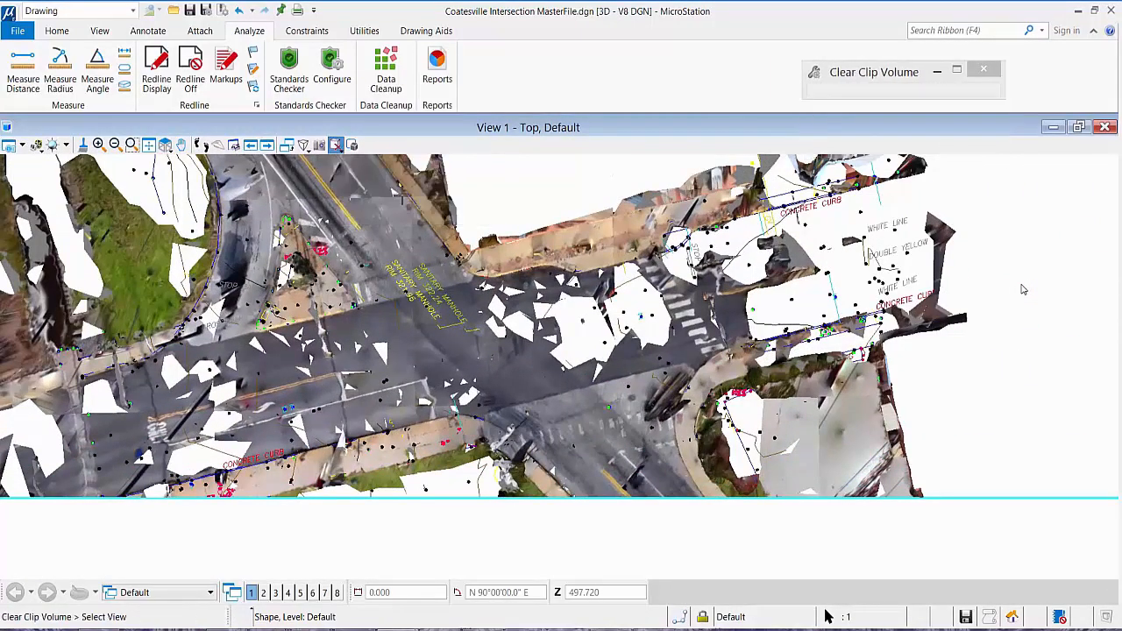
left_click(754, 522)
scroll(698, 436, "down", 4)
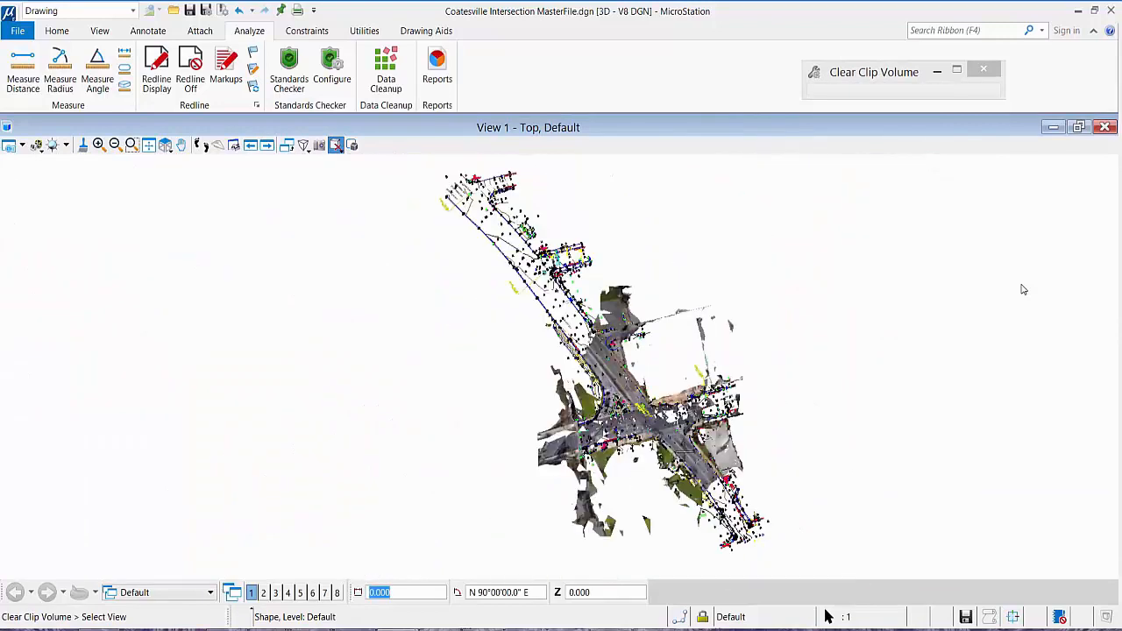
middle_click_drag(827, 480, 652, 461)
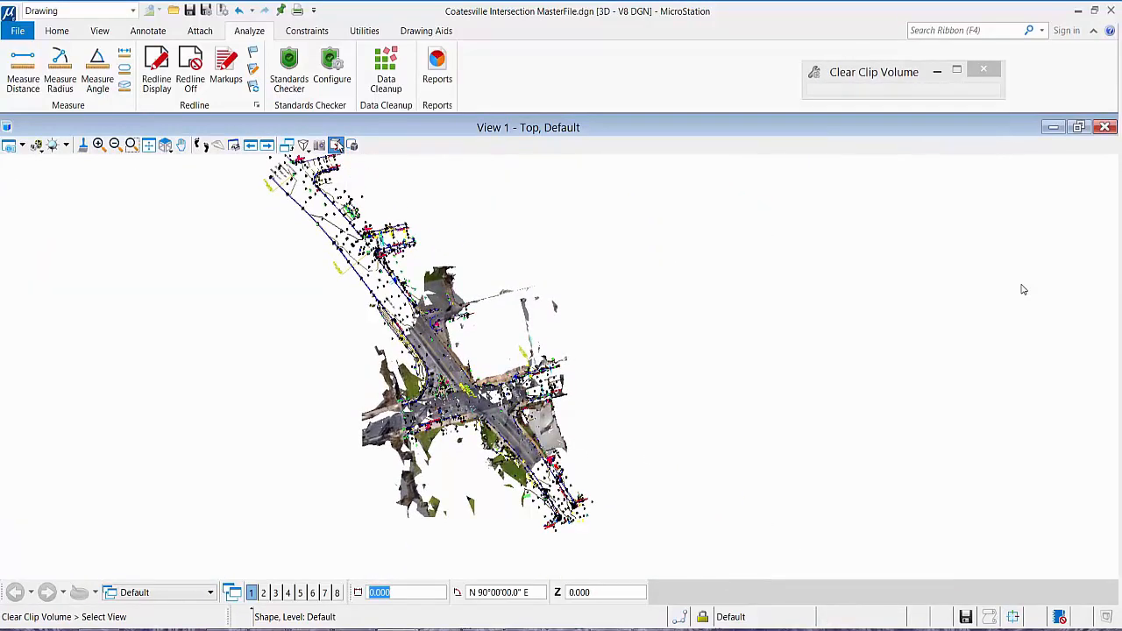
- Create a section-plane clip diagonally across the road south of the intersection, and move the plane up to the intersection's centre
left_click(336, 146)
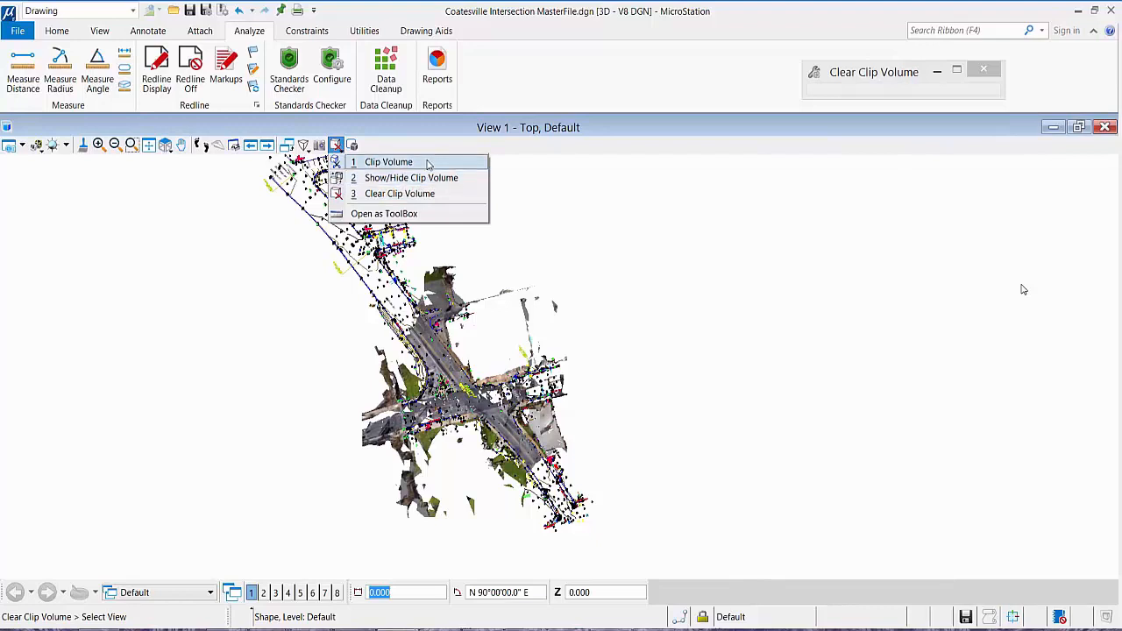
left_click(428, 162)
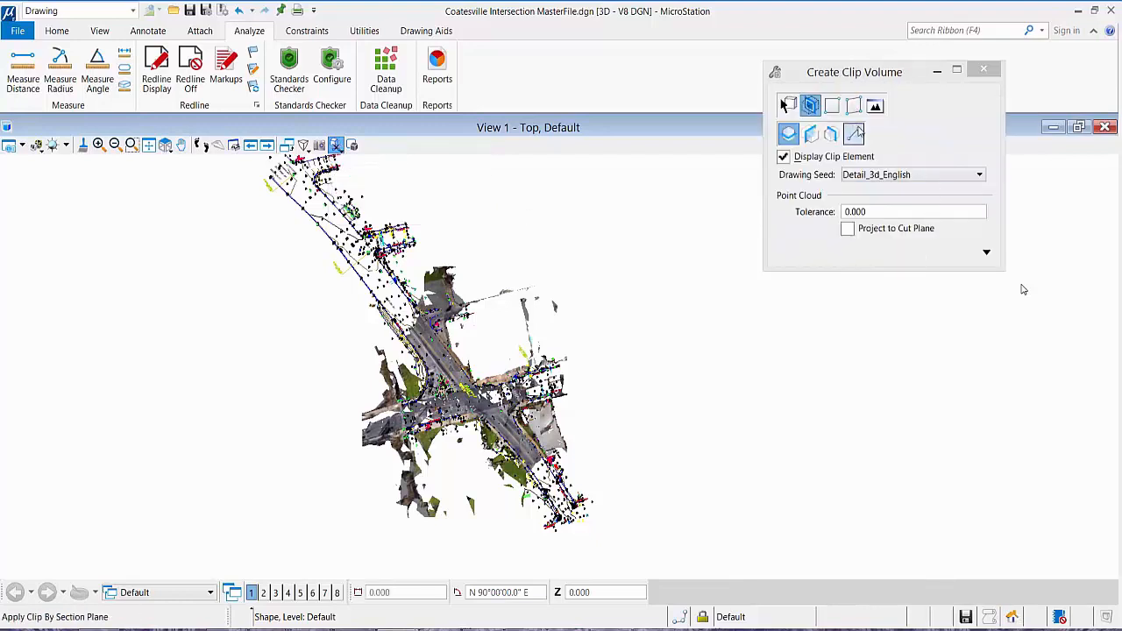
left_click(855, 134)
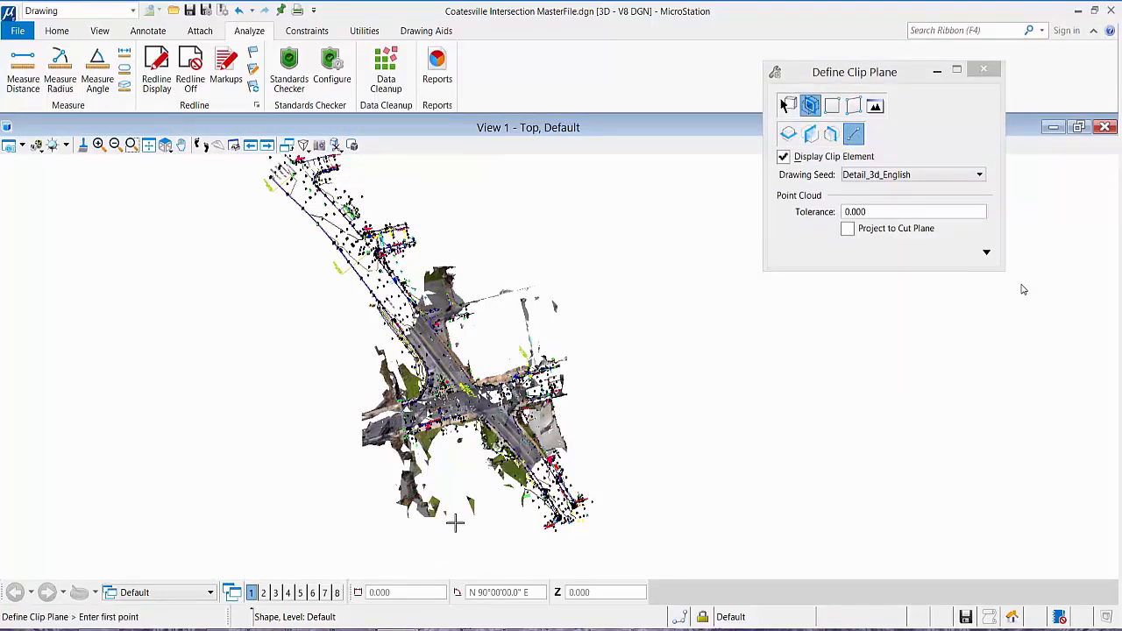
left_click(368, 535)
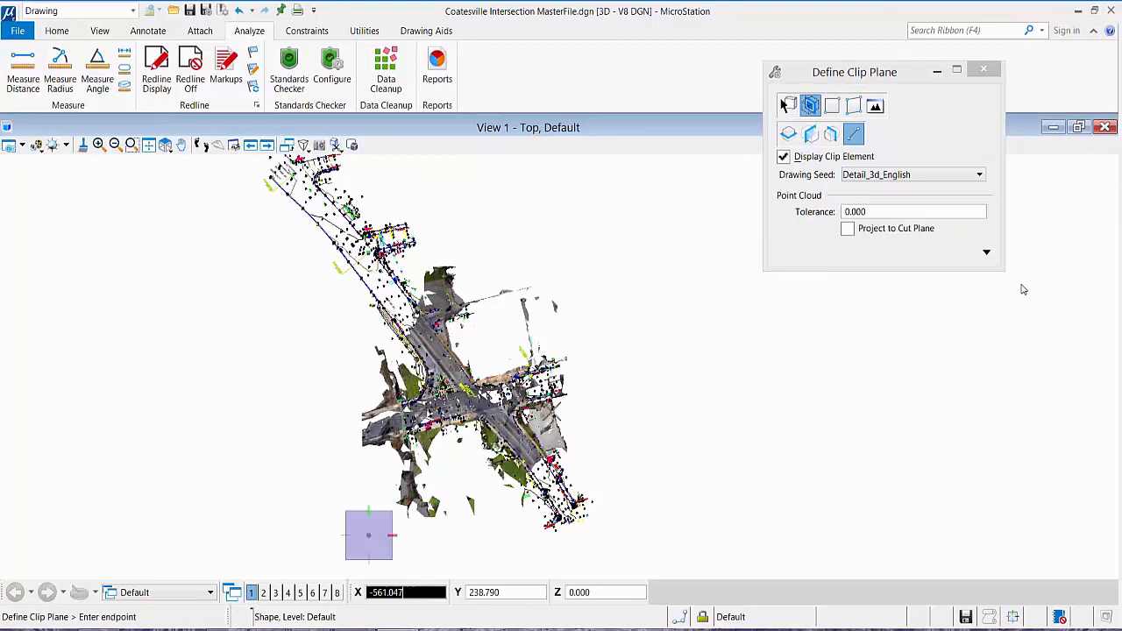
left_click(648, 355)
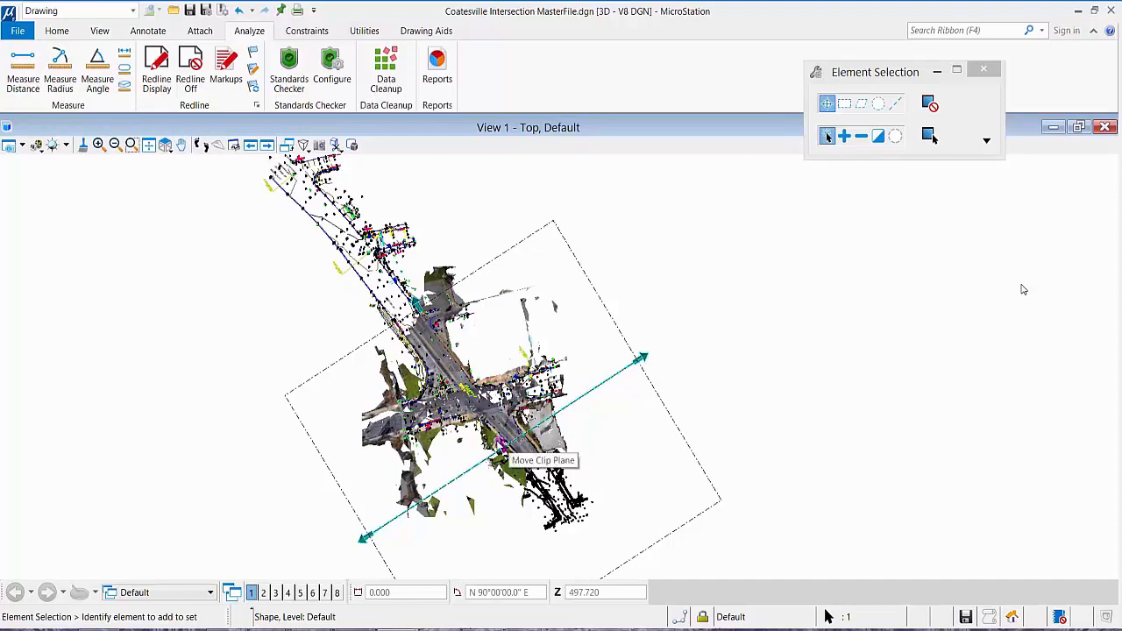
left_click_drag(501, 444, 472, 398)
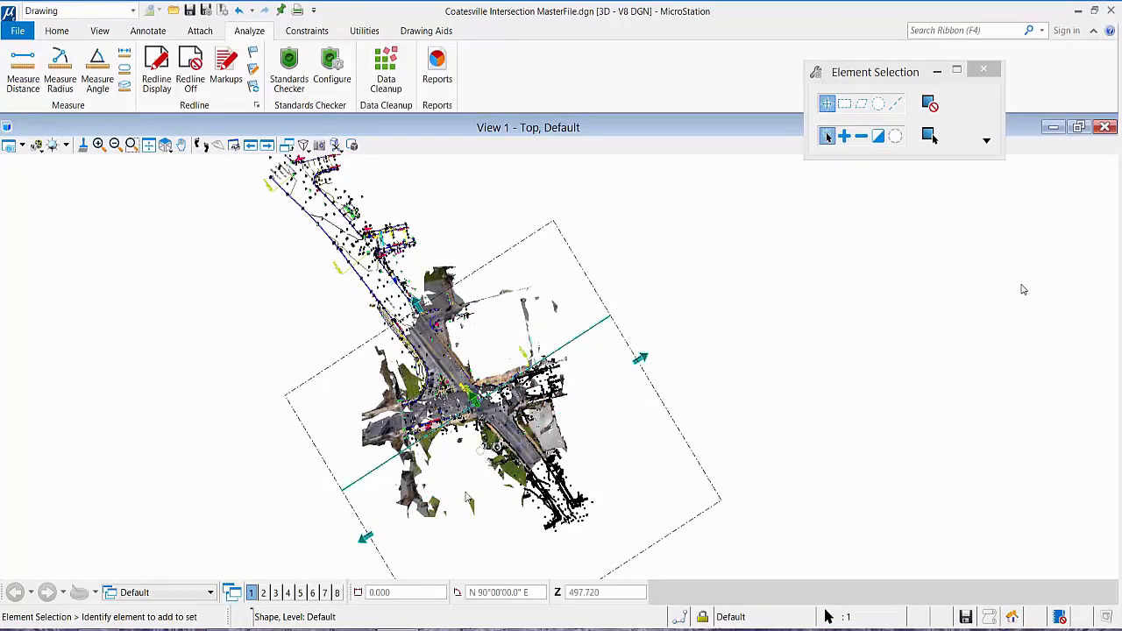
- Rotate the view to show the clip plane in 3D and turn off the display of the clip volume's Back region
left_click(165, 145)
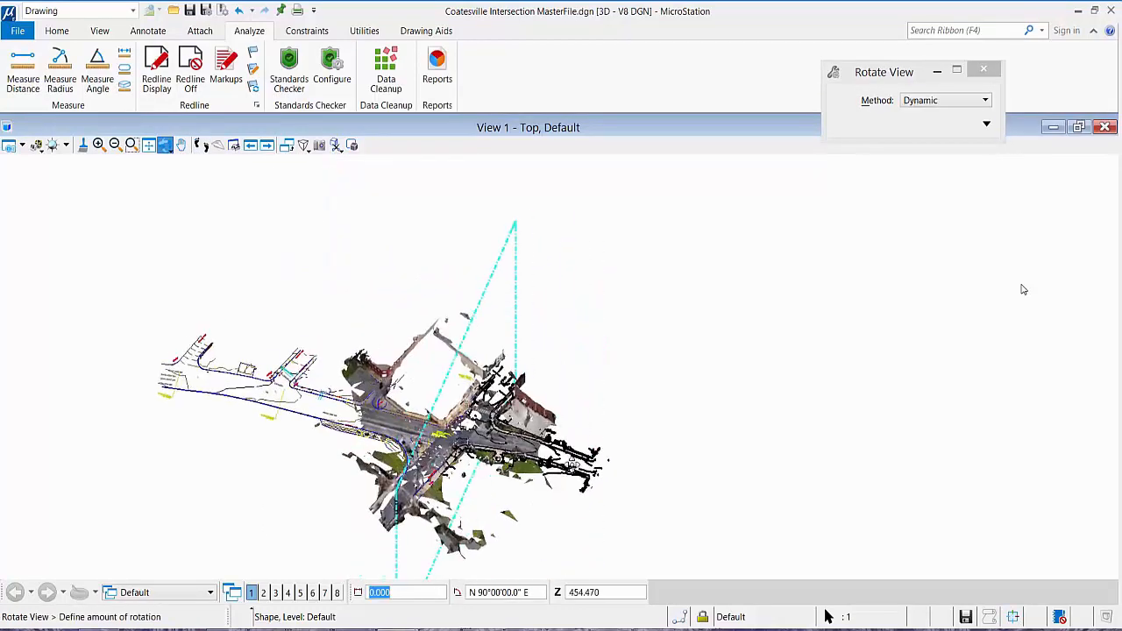
left_click(41, 443)
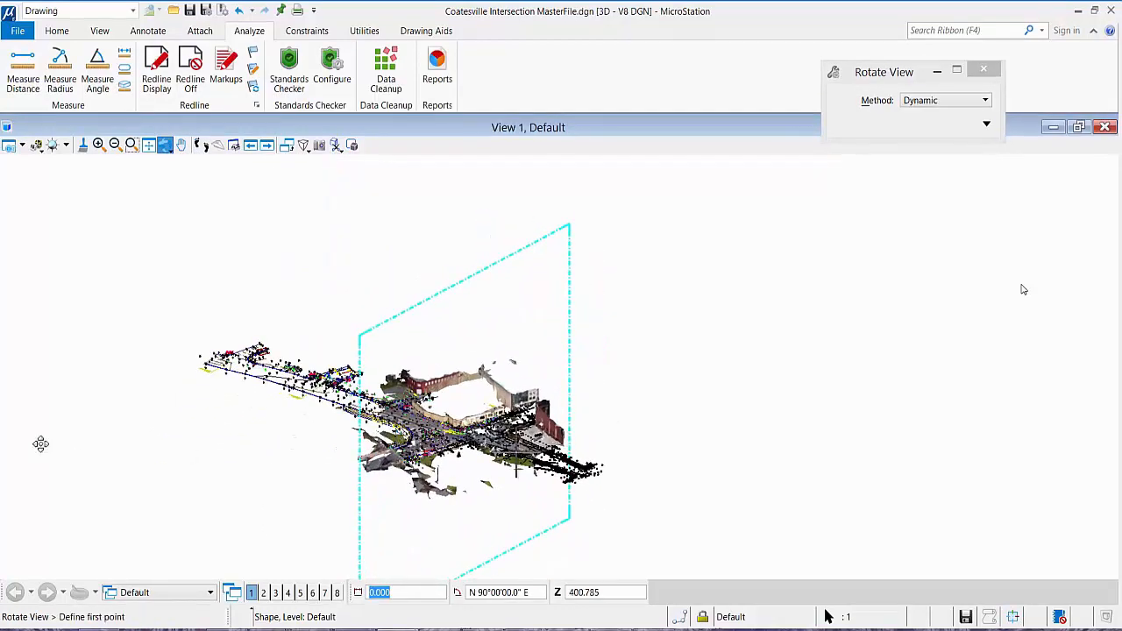
left_click(20, 146)
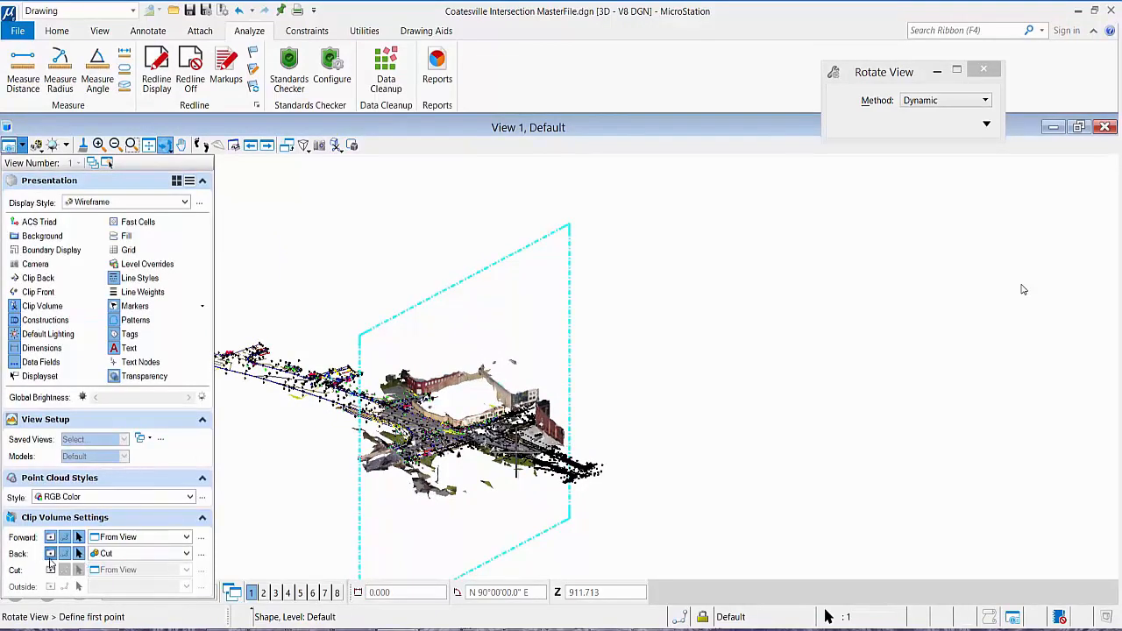
left_click(50, 554)
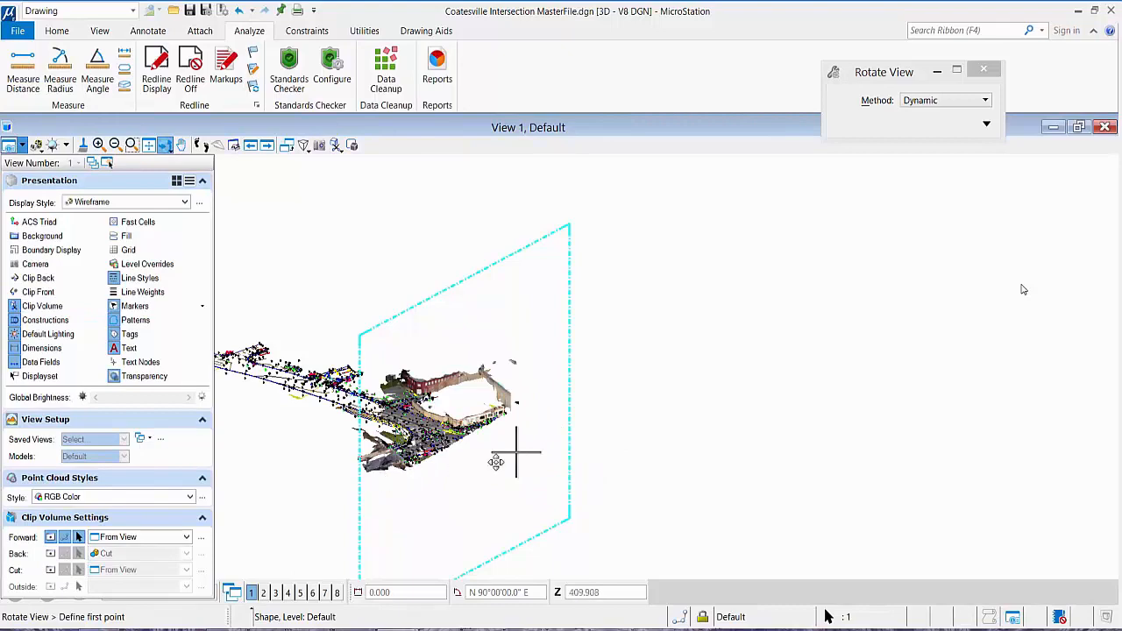
- Rotate and zoom around the clip plane to examine where it cuts the mesh across the intersection
left_click(509, 480)
left_click(524, 448)
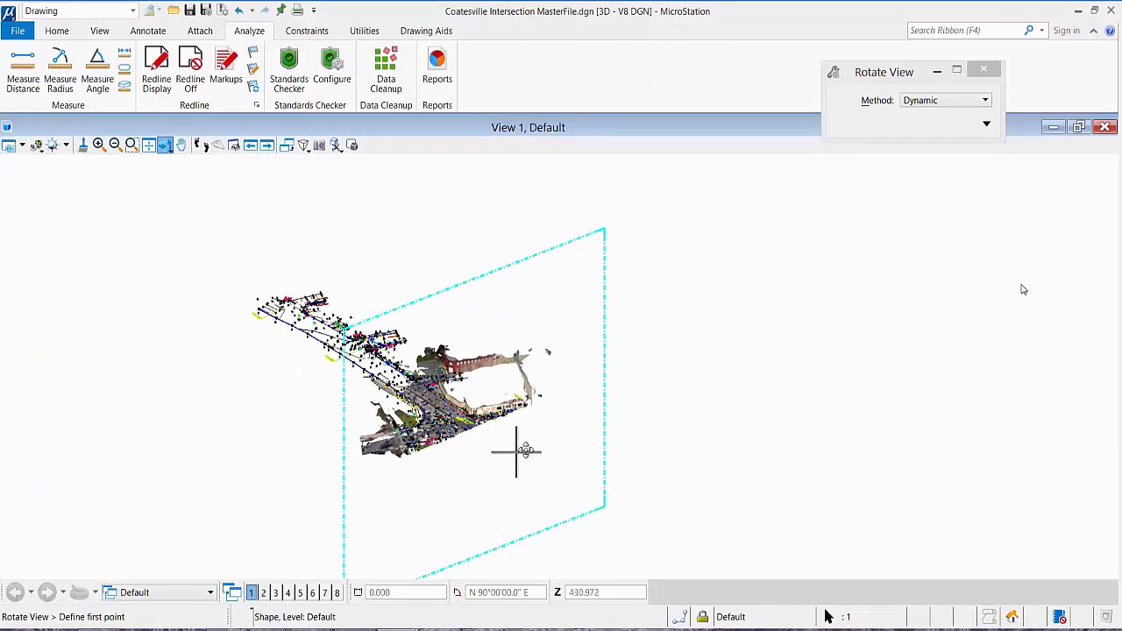
scroll(517, 452, "up", 5)
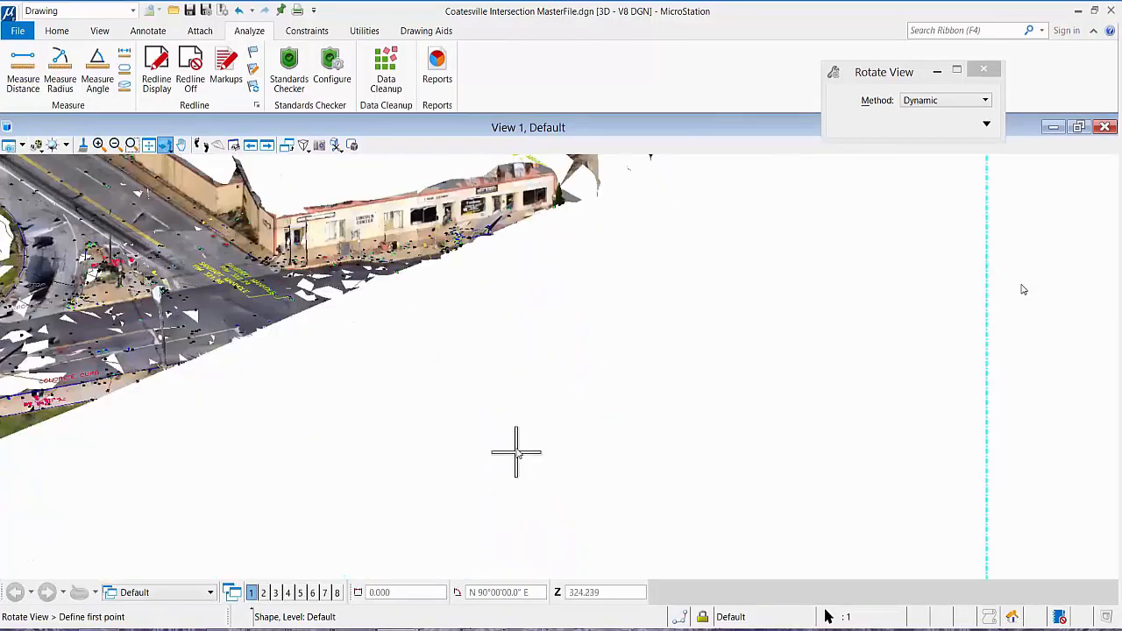
left_click(274, 322)
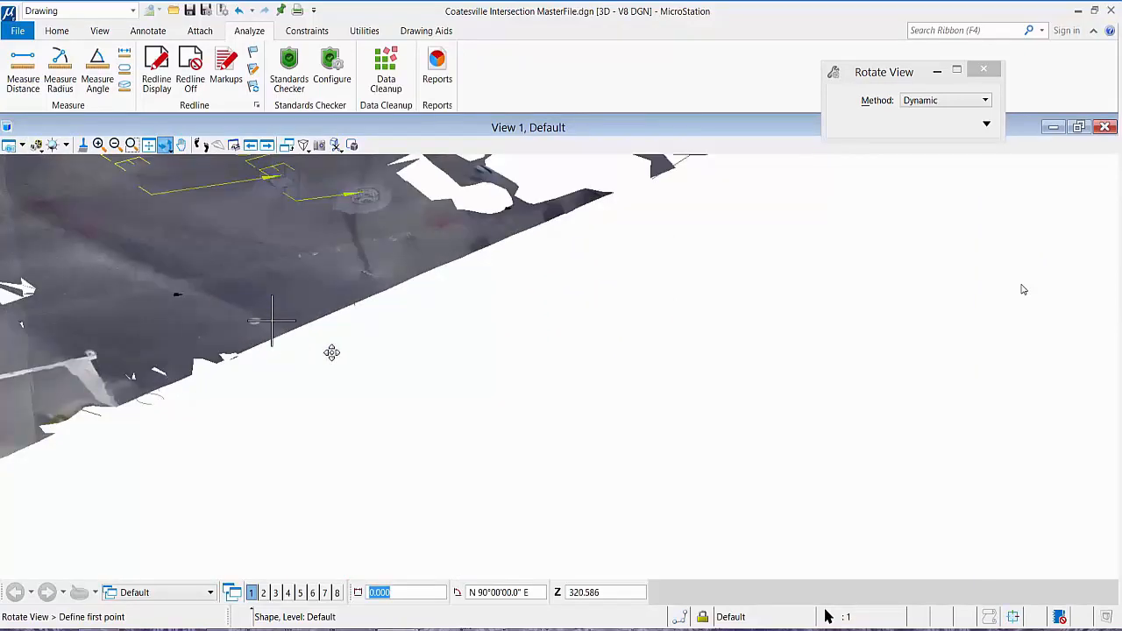
left_click(274, 363)
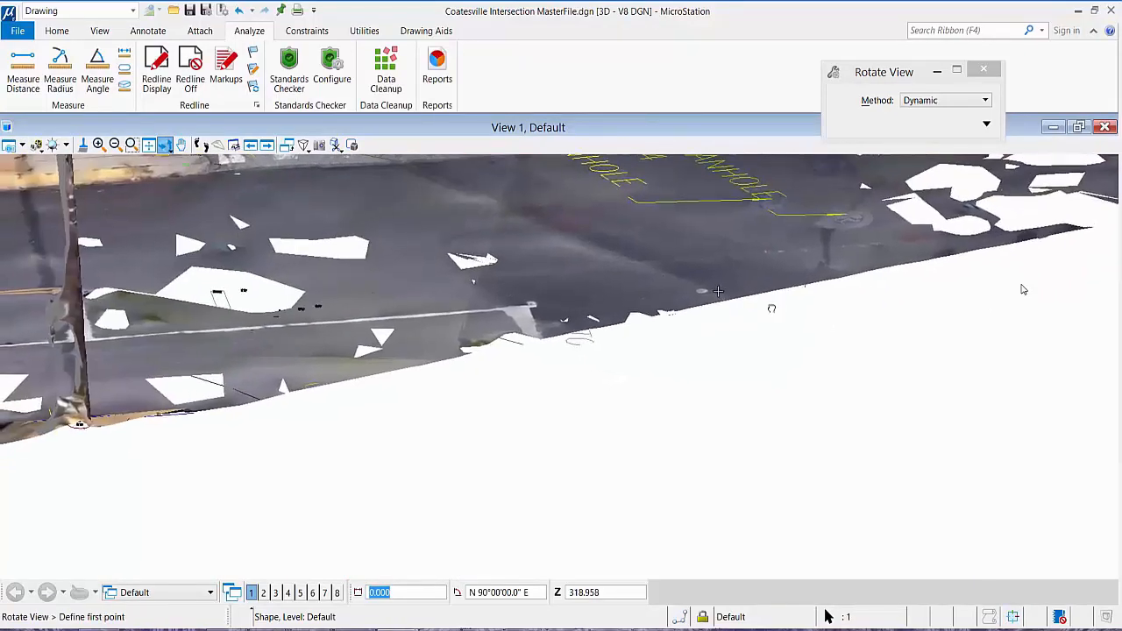
left_click(709, 376)
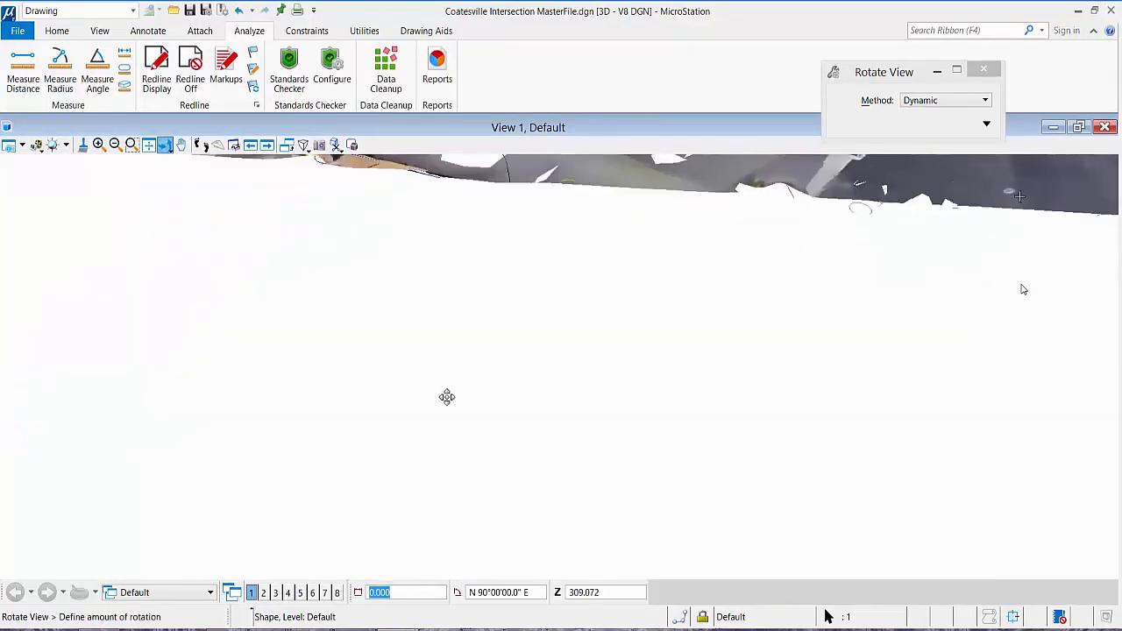
left_click(706, 372)
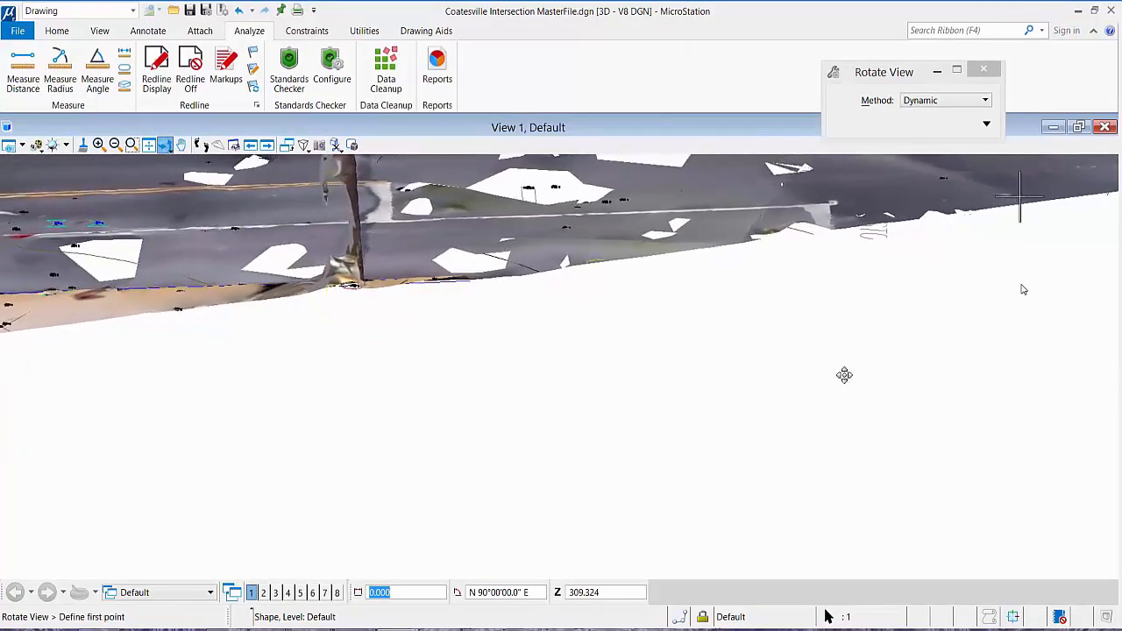
left_click(842, 374)
left_click(644, 443)
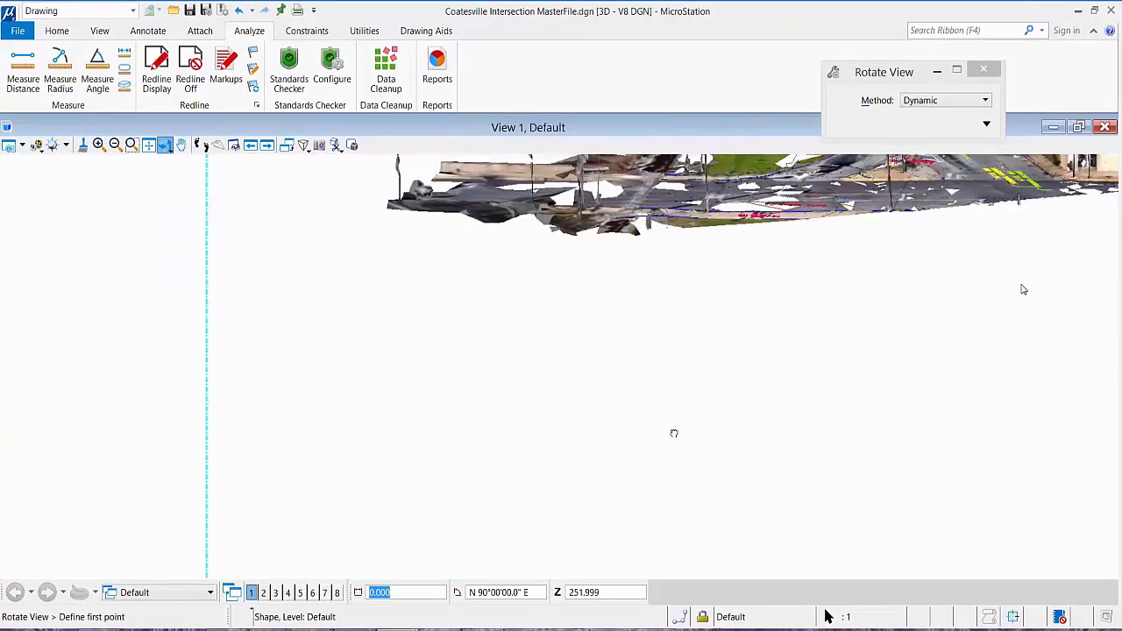
scroll(912, 315, "down", 2)
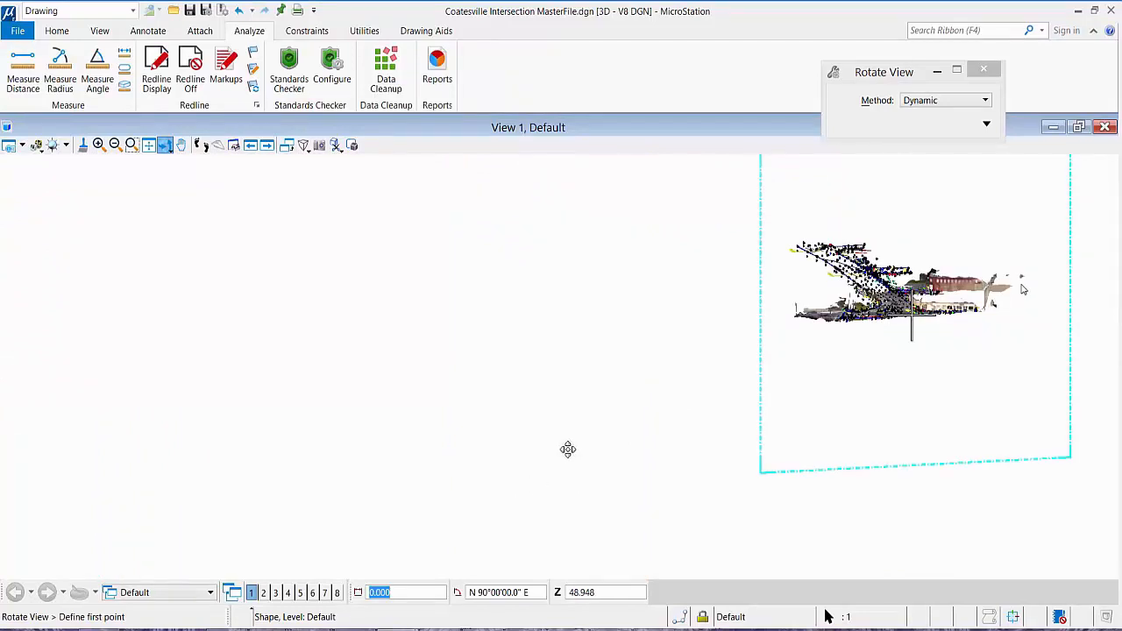
left_click(522, 470)
left_click(857, 468)
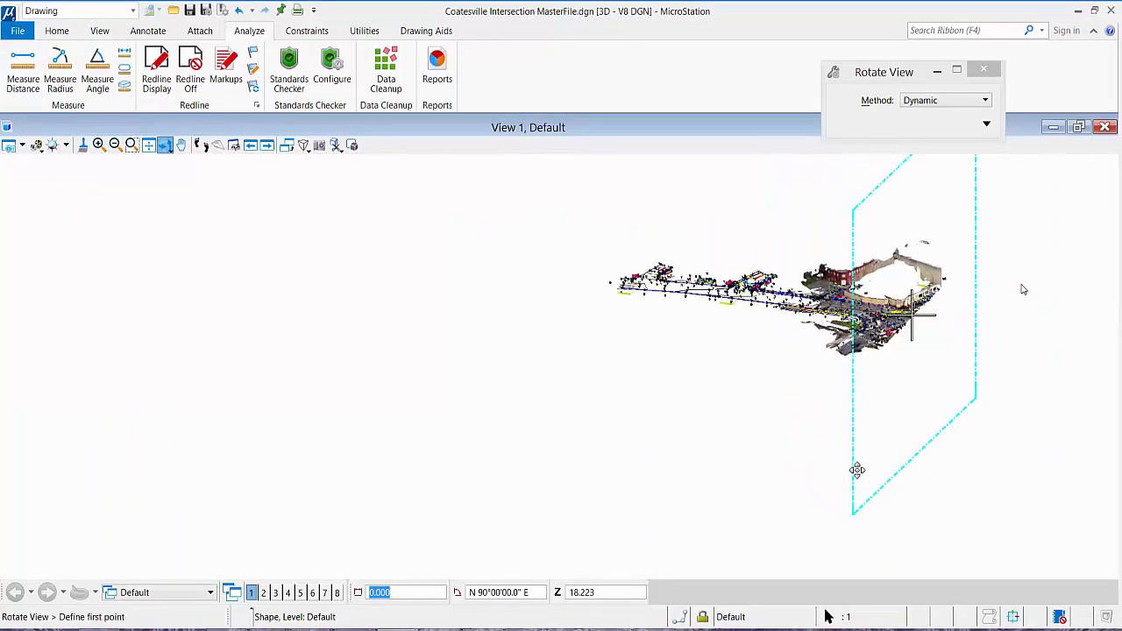
- Switch to element selection, set the view's display style to Hidden Line and turn off the clip volume's Back region
right_click(789, 451)
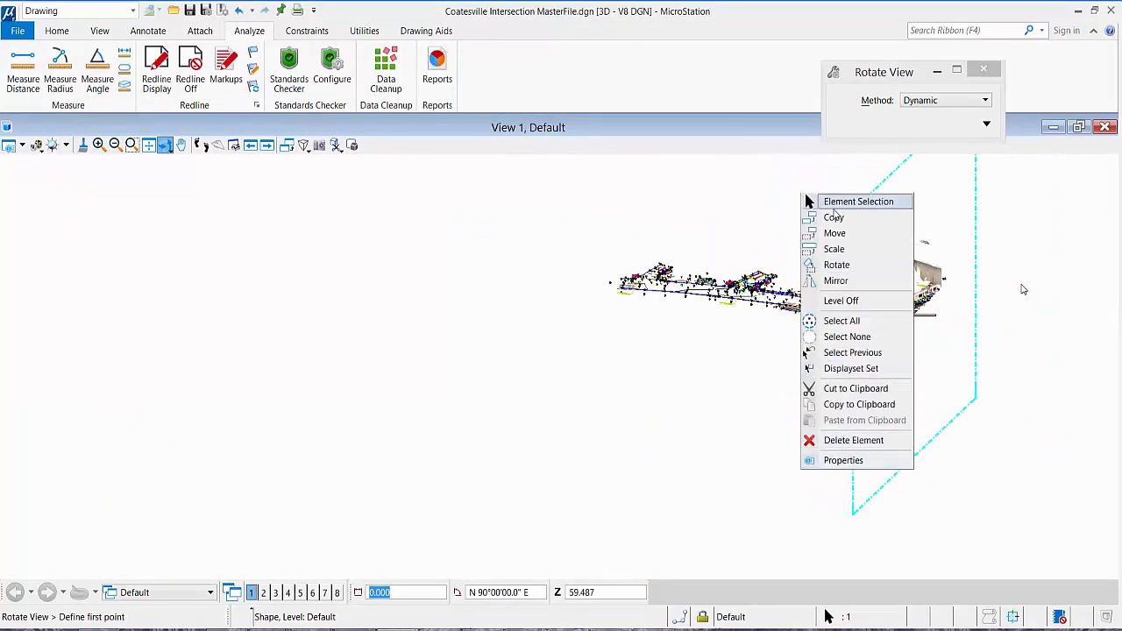
left_click(858, 202)
middle_click_drag(729, 448, 526, 489)
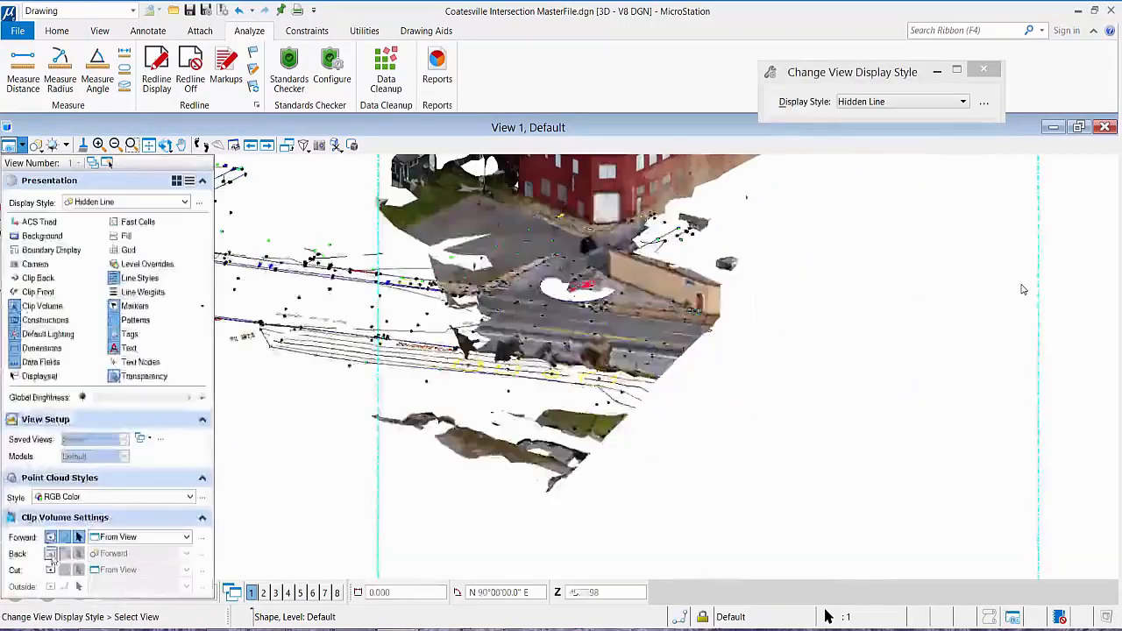
scroll(613, 412, "down", 2)
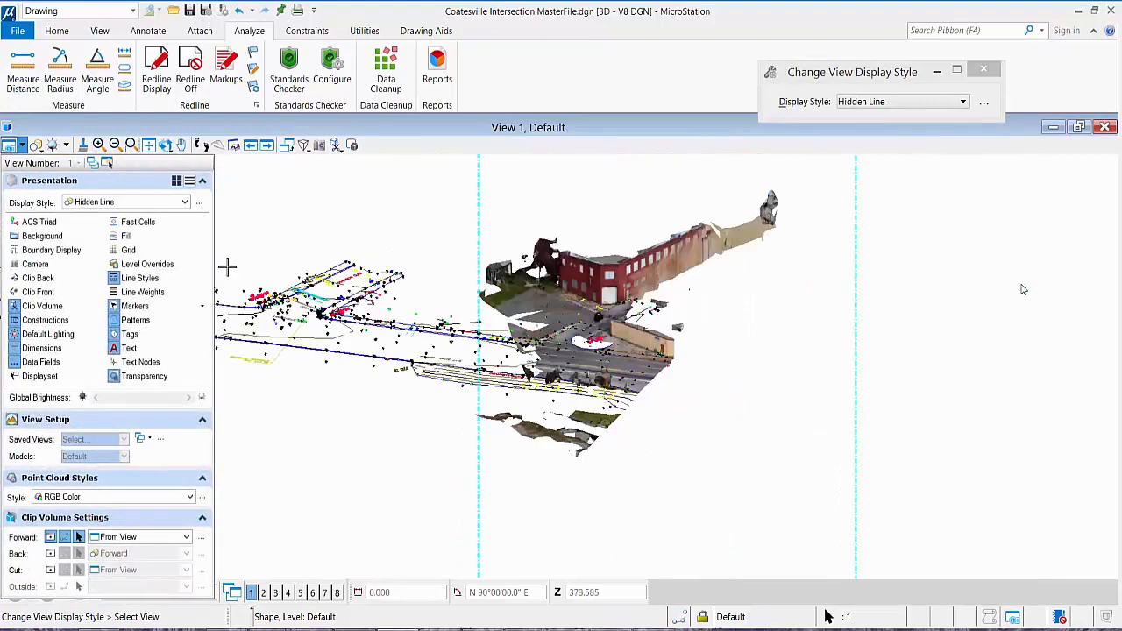
- Activate Place SmartLine with line weight 4 for tracing the cut face of the road
left_click(165, 144)
left_click(217, 163)
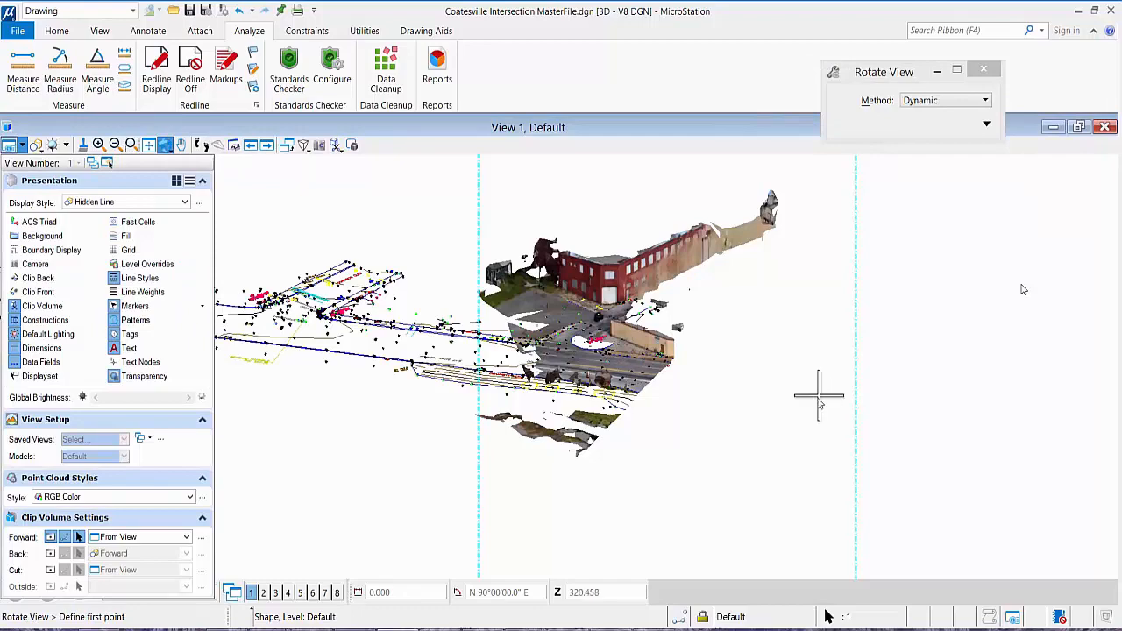
left_click_drag(607, 465, 711, 394)
scroll(710, 393, "up", 7)
left_click_drag(781, 405, 682, 392)
middle_click_drag(897, 372, 480, 384)
scroll(356, 380, "down", 3)
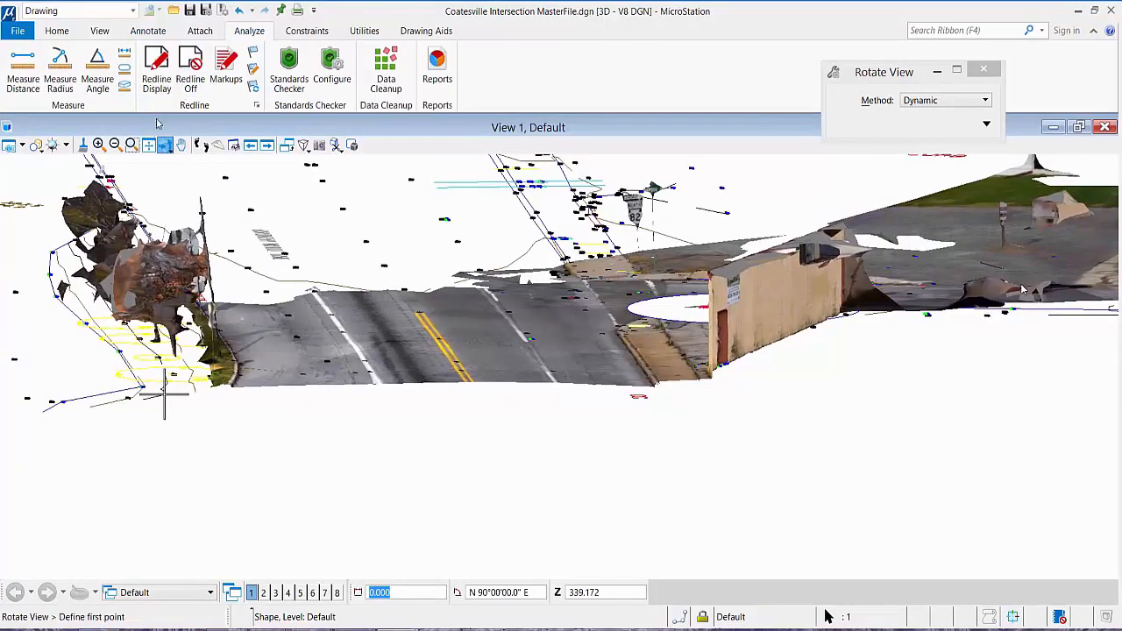
left_click(57, 30)
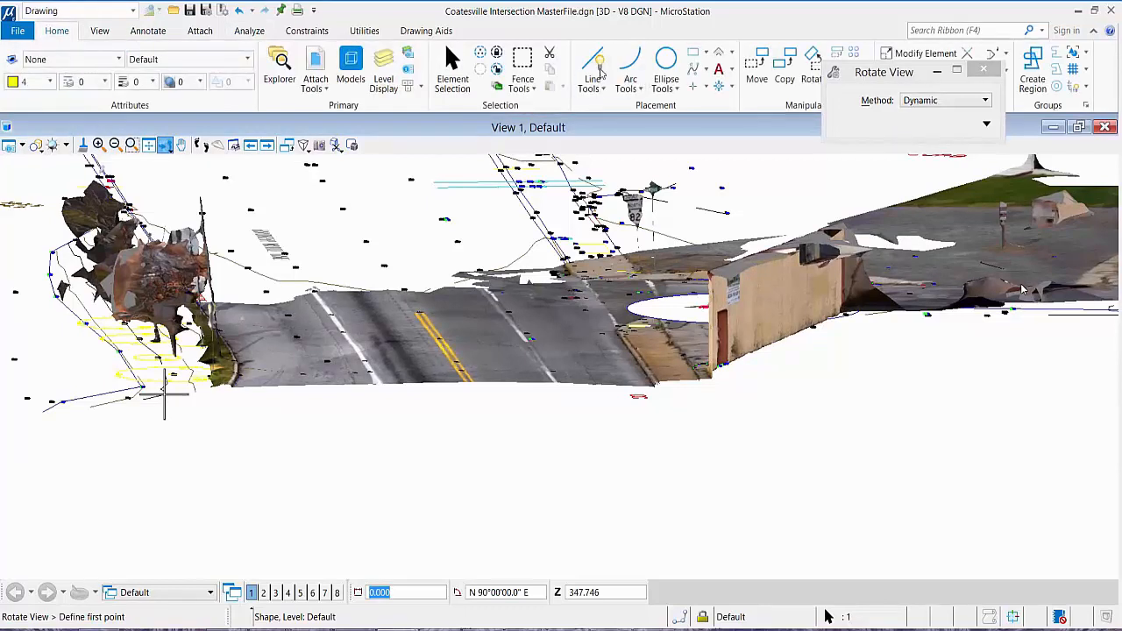
left_click(593, 63)
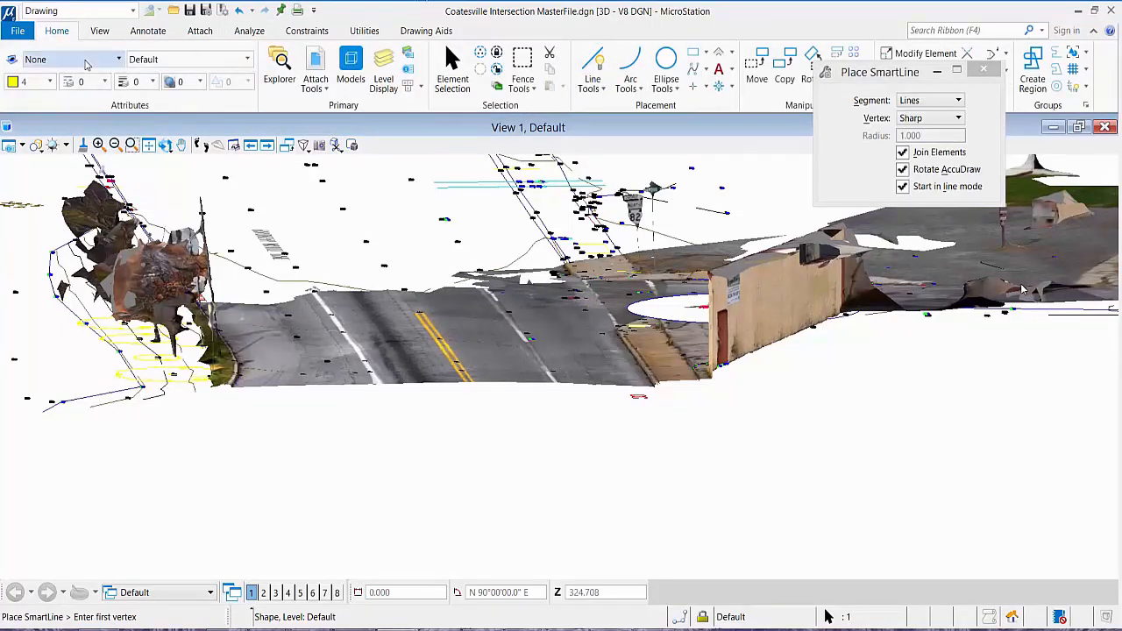
left_click(149, 82)
left_click(153, 187)
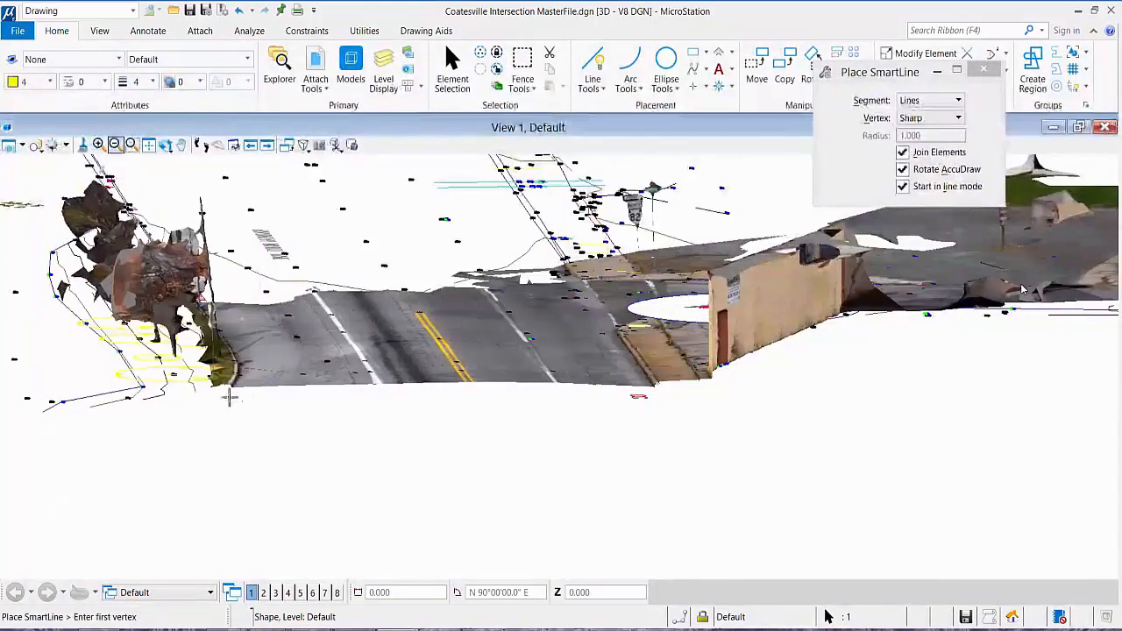
- Trace the grassy-side curb on the cut mesh edge, from the curb's back edge over its face down to the gutter
scroll(220, 391, "up", 3)
scroll(219, 391, "up", 2)
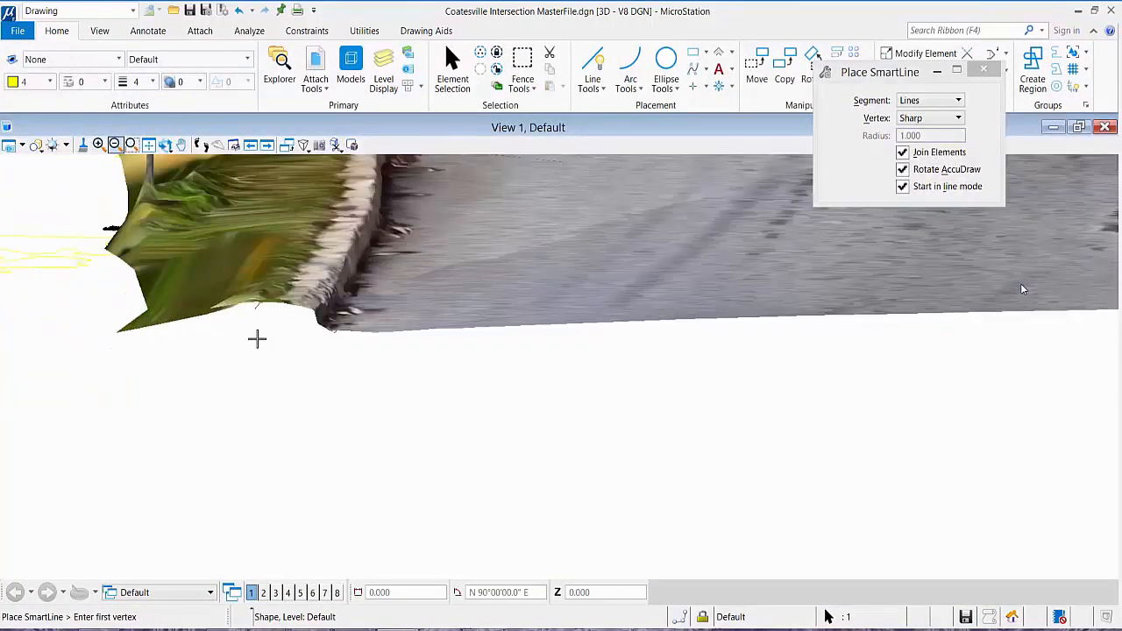
left_click(279, 302)
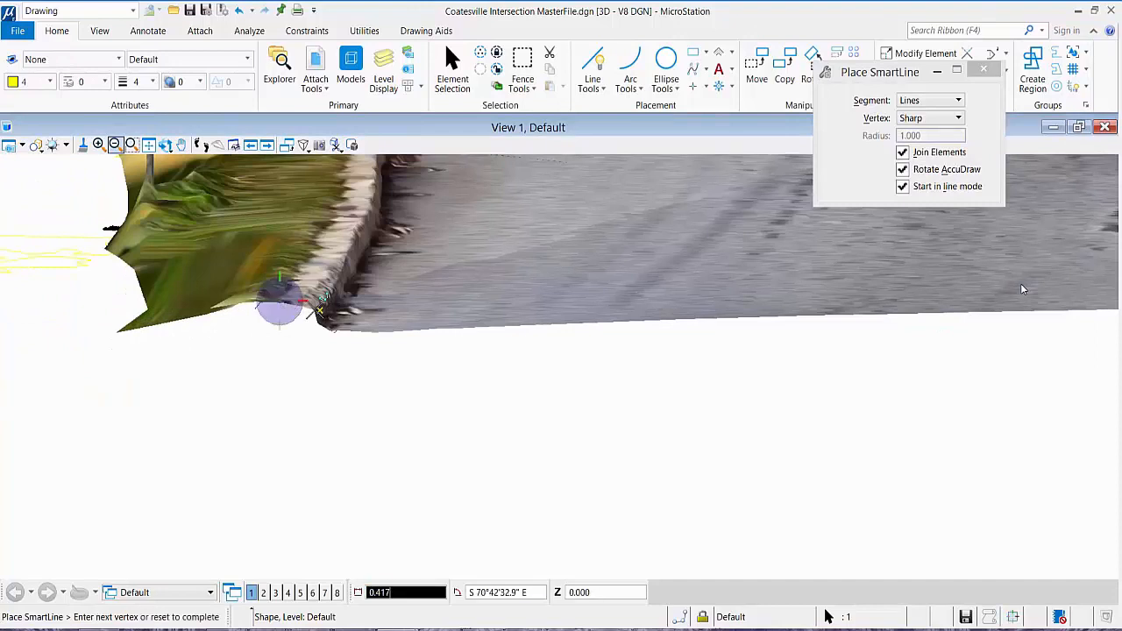
left_click(317, 310)
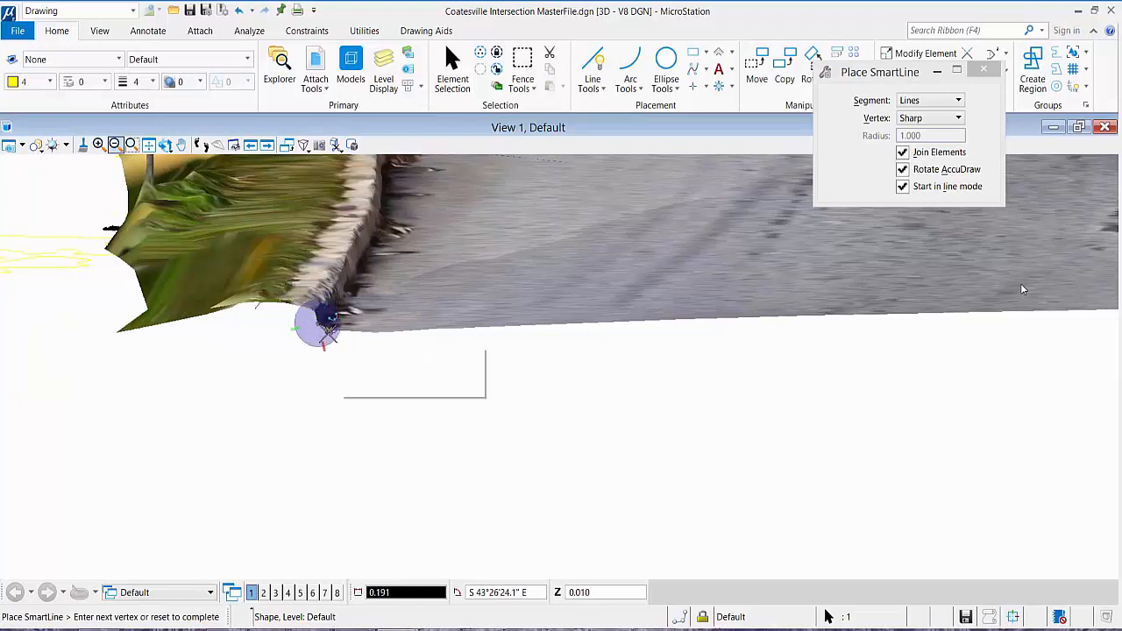
left_click(328, 331)
- Continue the line along the cut pavement edge to the double yellow centreline and across to the sidewalk-side gutter
scroll(234, 399, "down", 2)
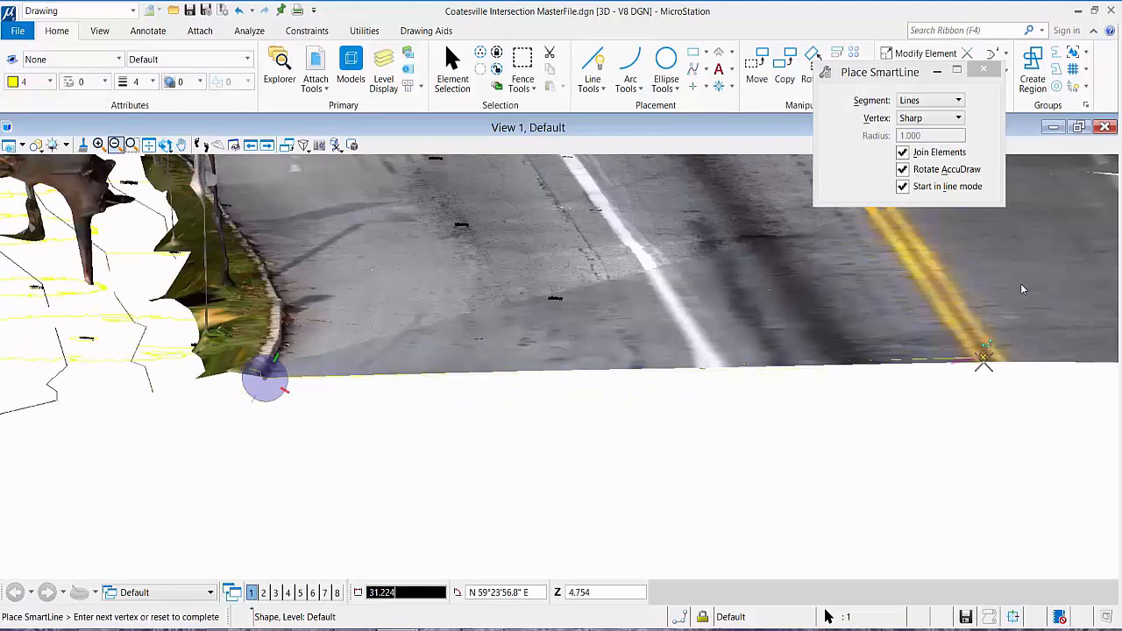
scroll(984, 362, "up", 2)
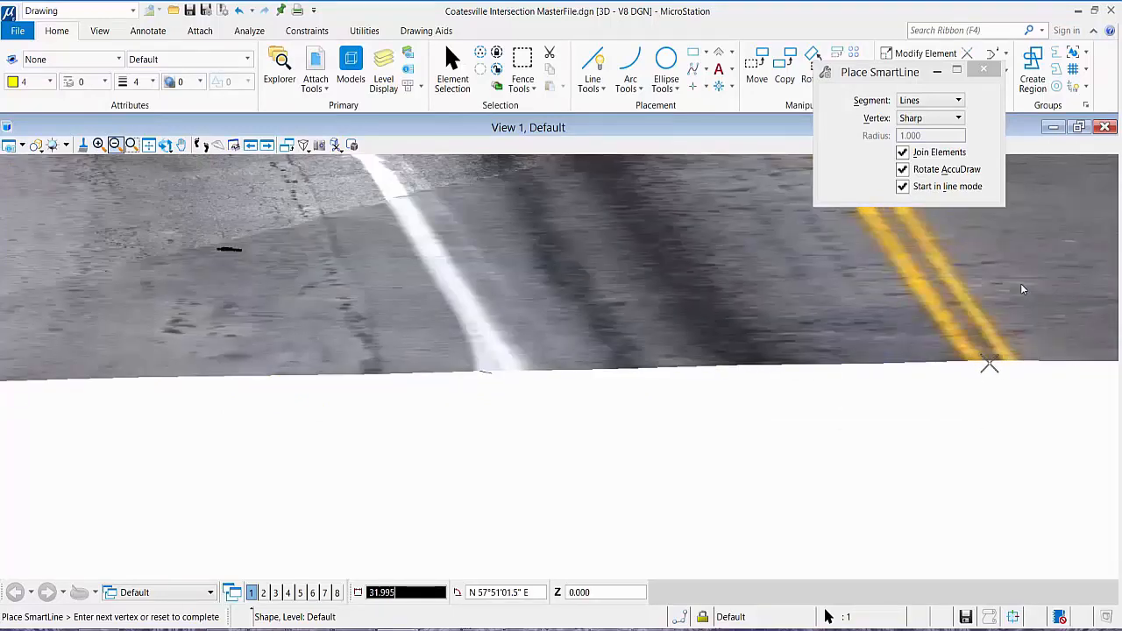
scroll(989, 365, "up", 2)
left_click(996, 356)
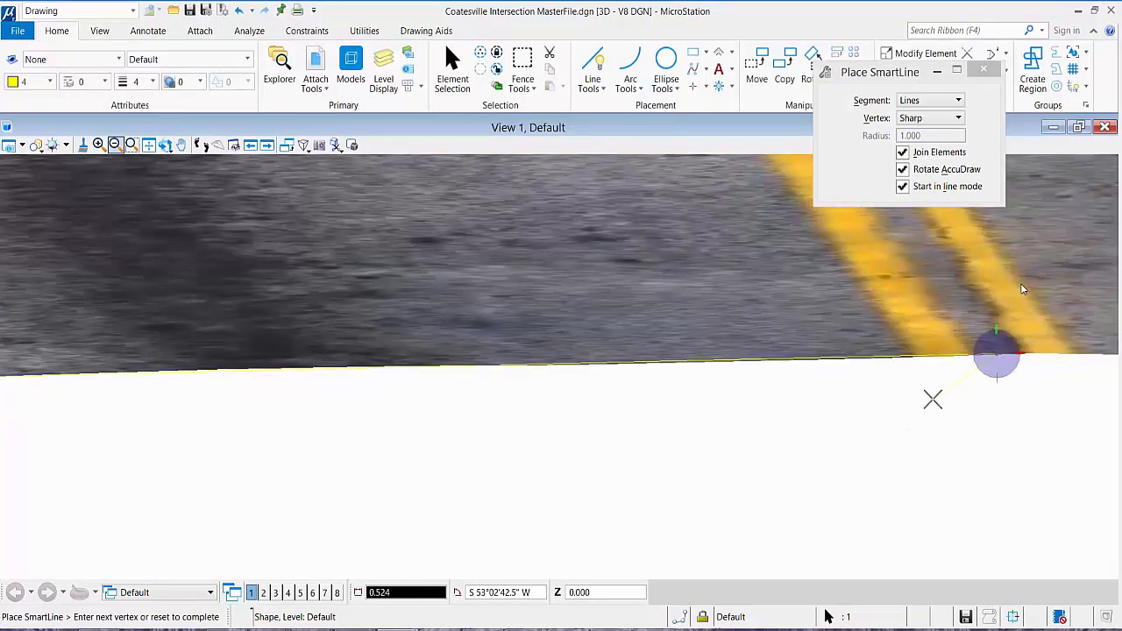
middle_click_drag(933, 400, 346, 348)
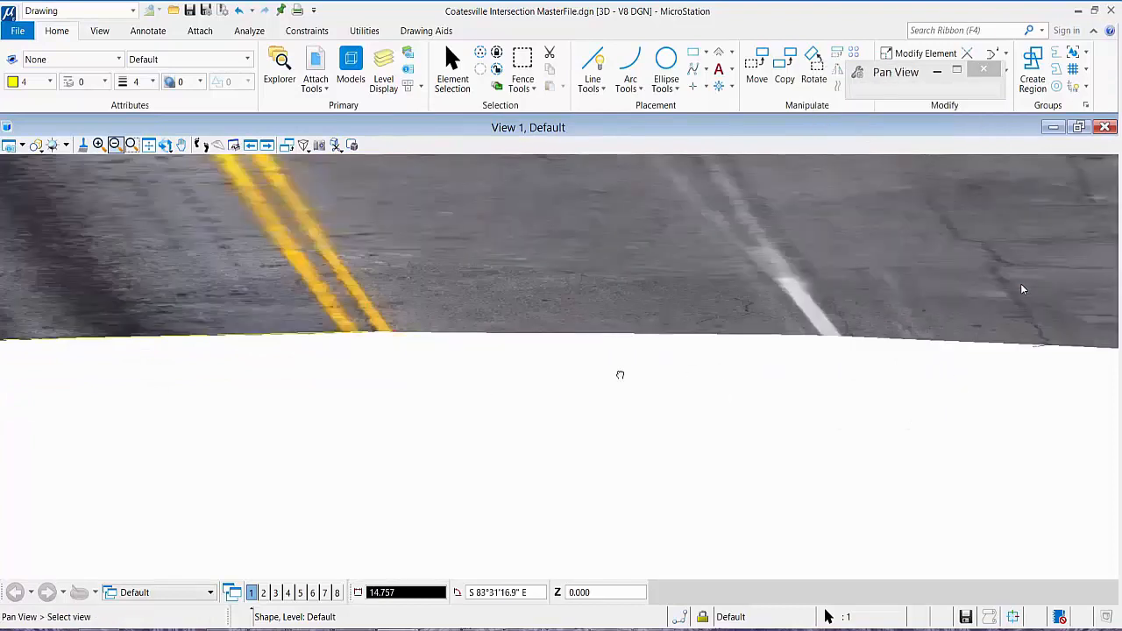
middle_click_drag(620, 375, 408, 371)
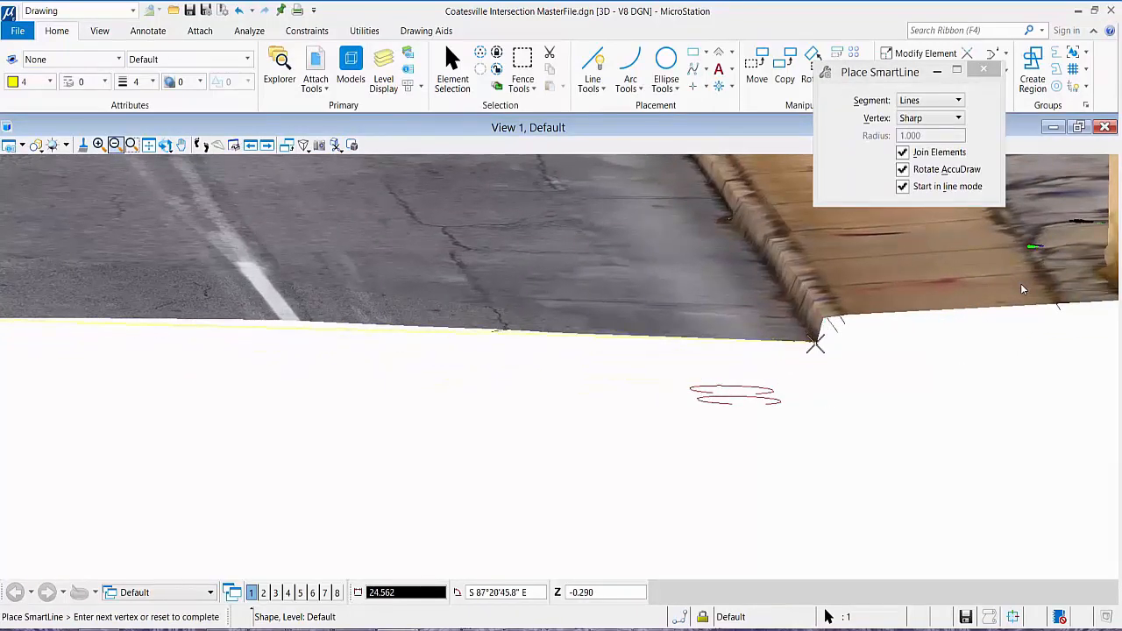
scroll(816, 340, "up", 3)
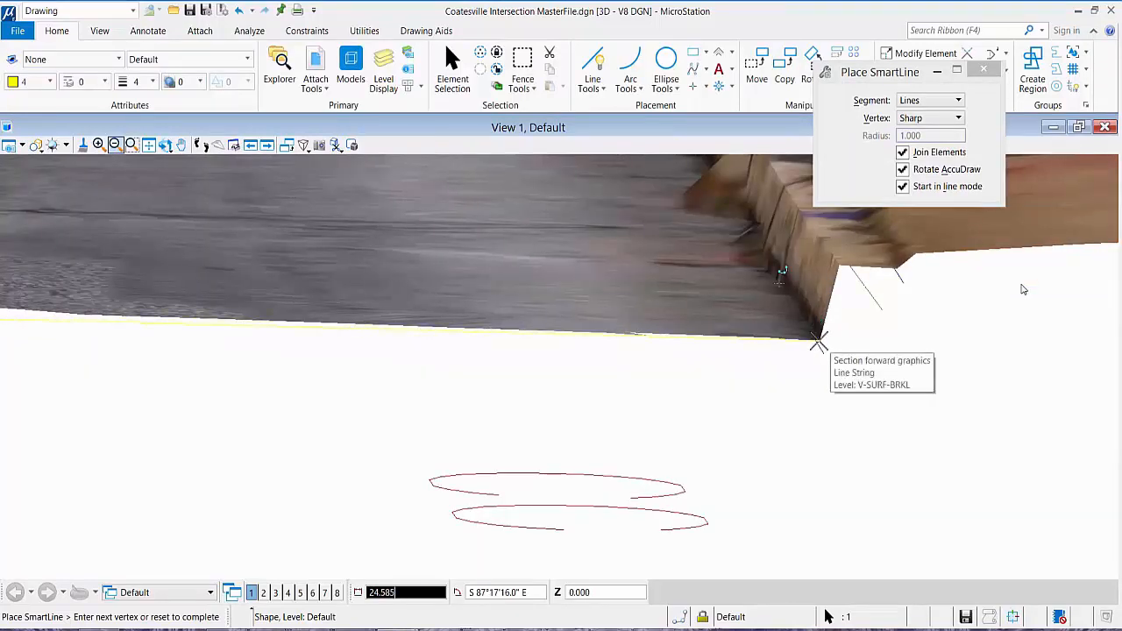
left_click(818, 340)
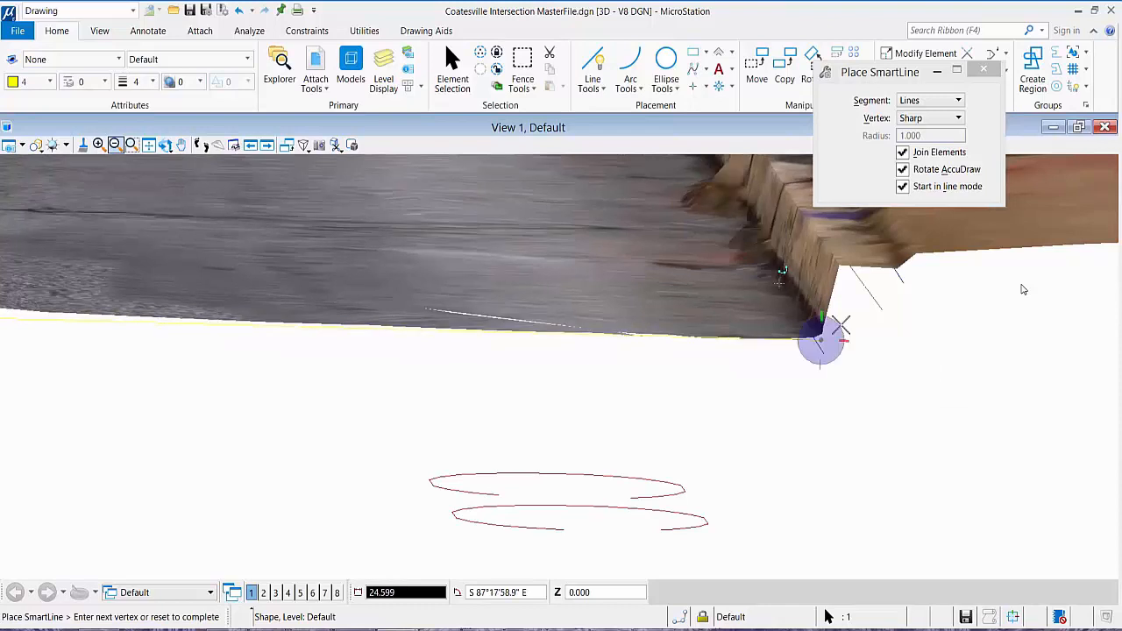
- Trace up the sidewalk-side curb face and across the curb top to the sidewalk edge, and finish the line
left_click(840, 264)
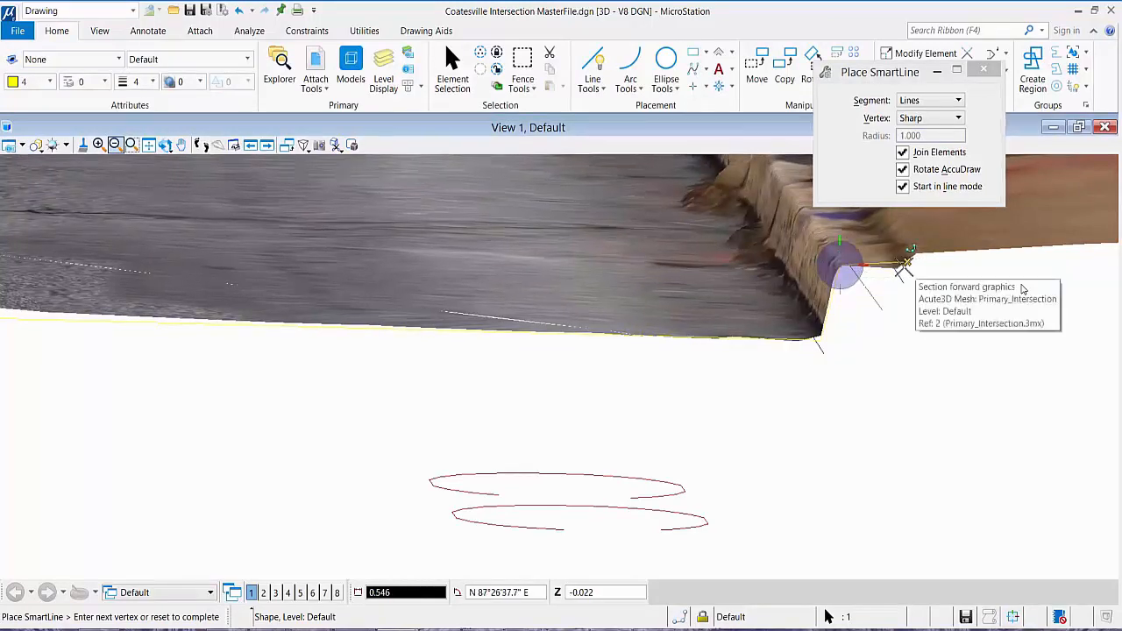
left_click(915, 259)
scroll(873, 342, "down", 3)
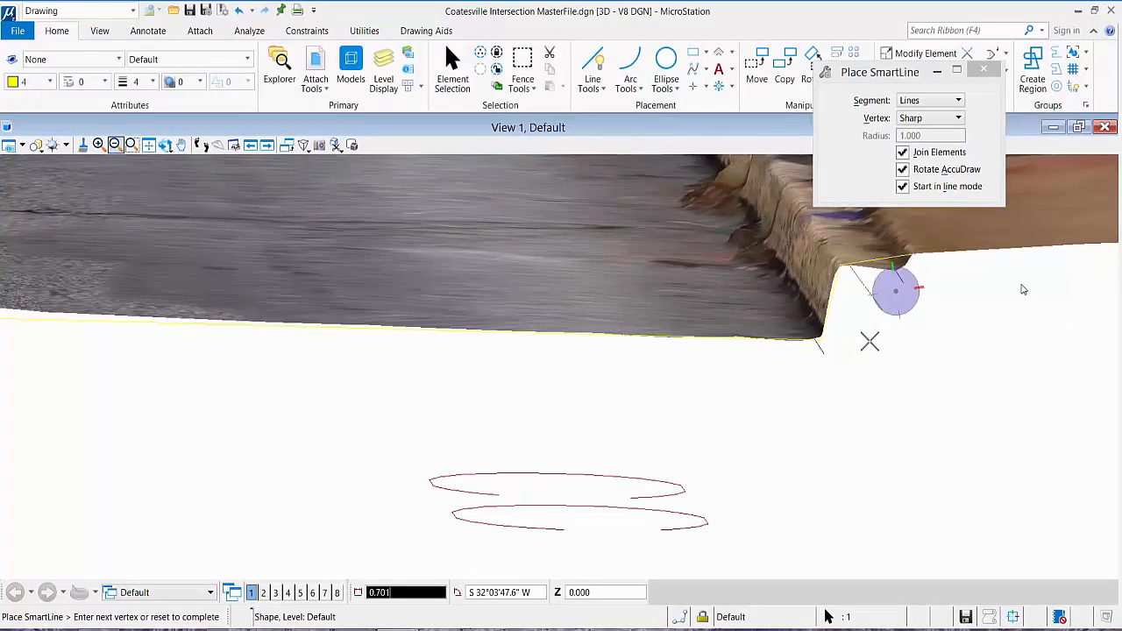
right_click(897, 441)
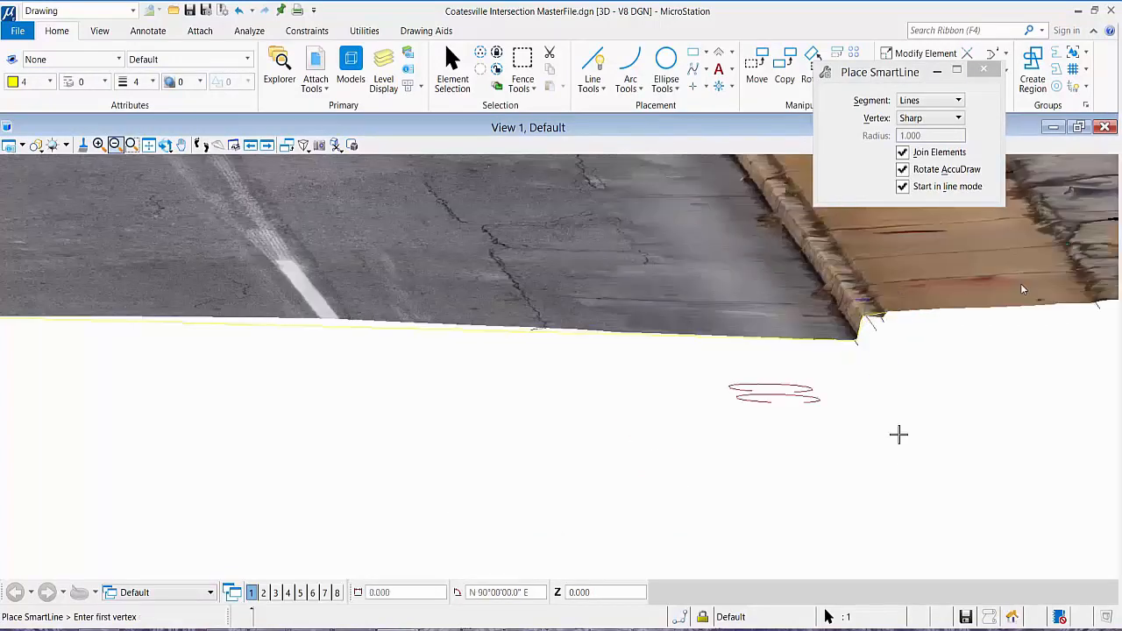
- Rotate the view around the cut road to examine the traced section line against the mesh and survey linework
scroll(899, 439, "down", 3)
scroll(899, 438, "down", 2)
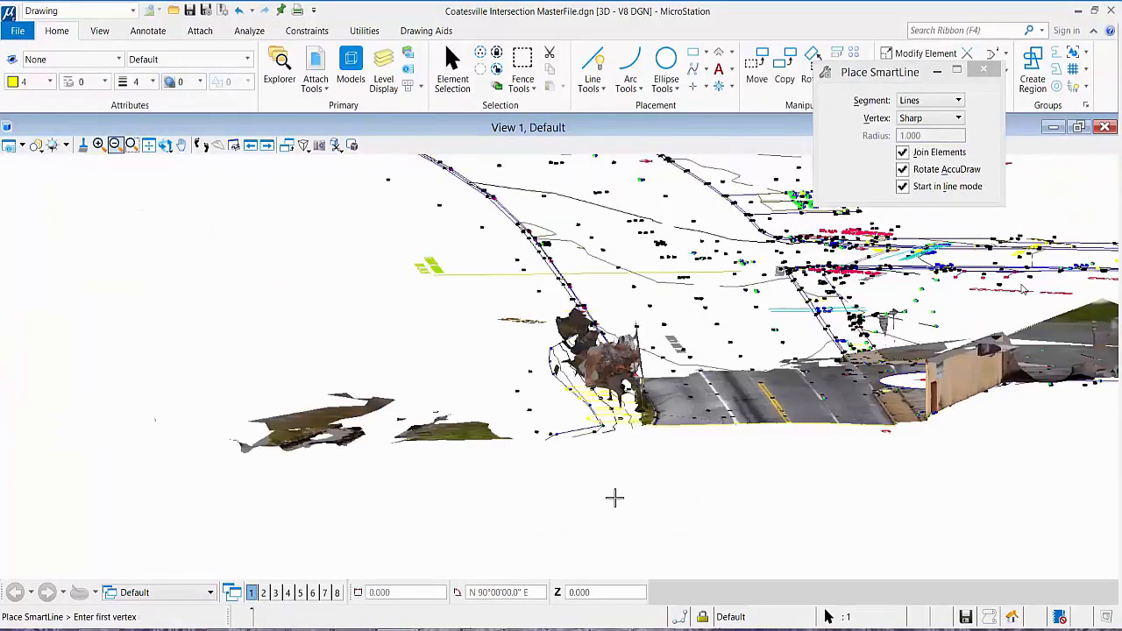
middle_click_drag(590, 481, 406, 429)
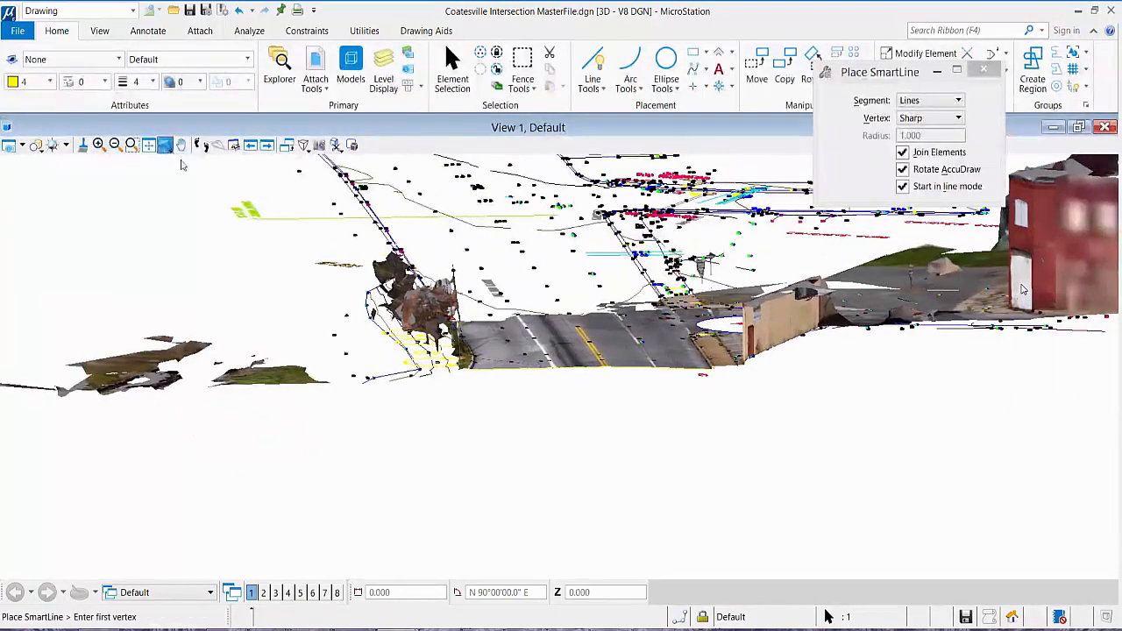
left_click(167, 146)
left_click(219, 164)
left_click(413, 514)
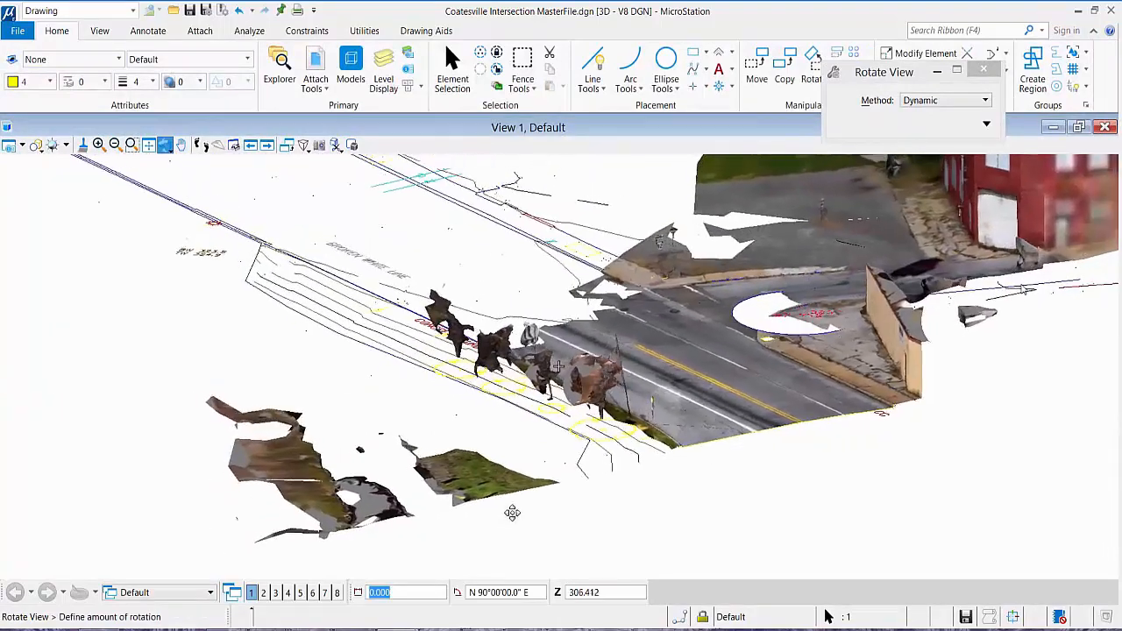
left_click(755, 524)
middle_click_drag(868, 472, 668, 467)
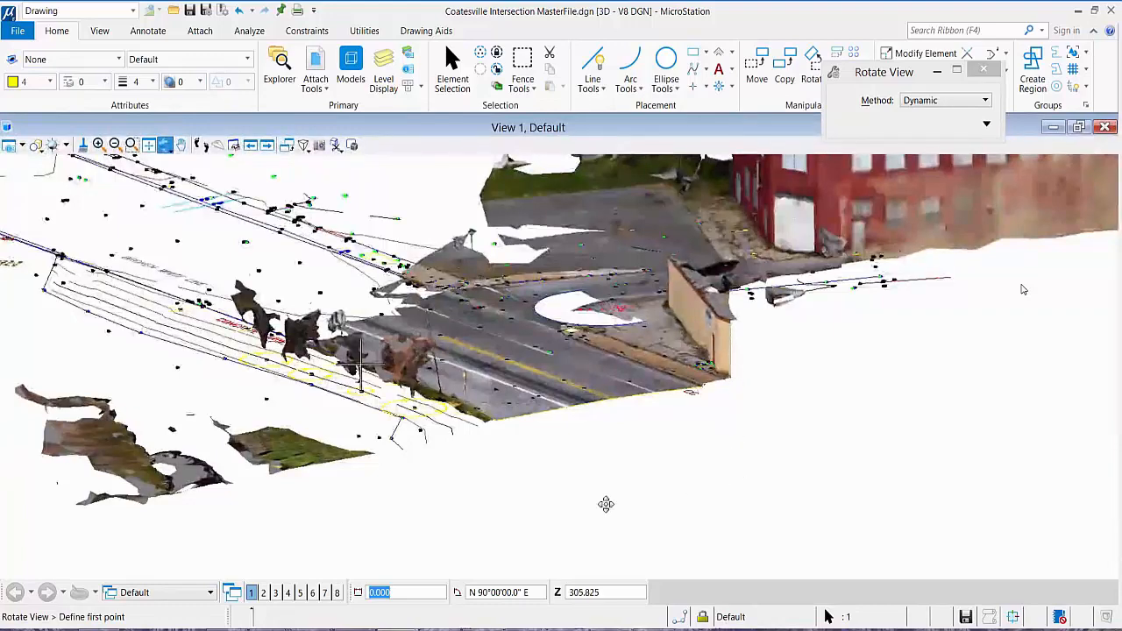
left_click(562, 501)
left_click(691, 503)
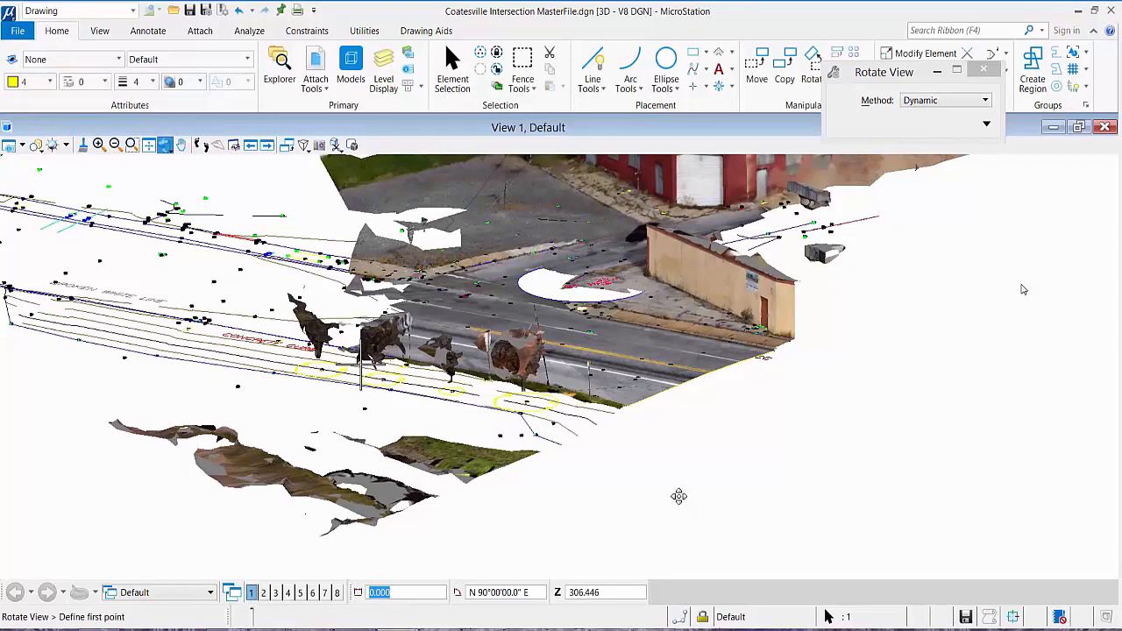
- Detach the Primary_Intersection.3mx reality mesh from the drawing's references, keeping the survey DGN attached
left_click(314, 92)
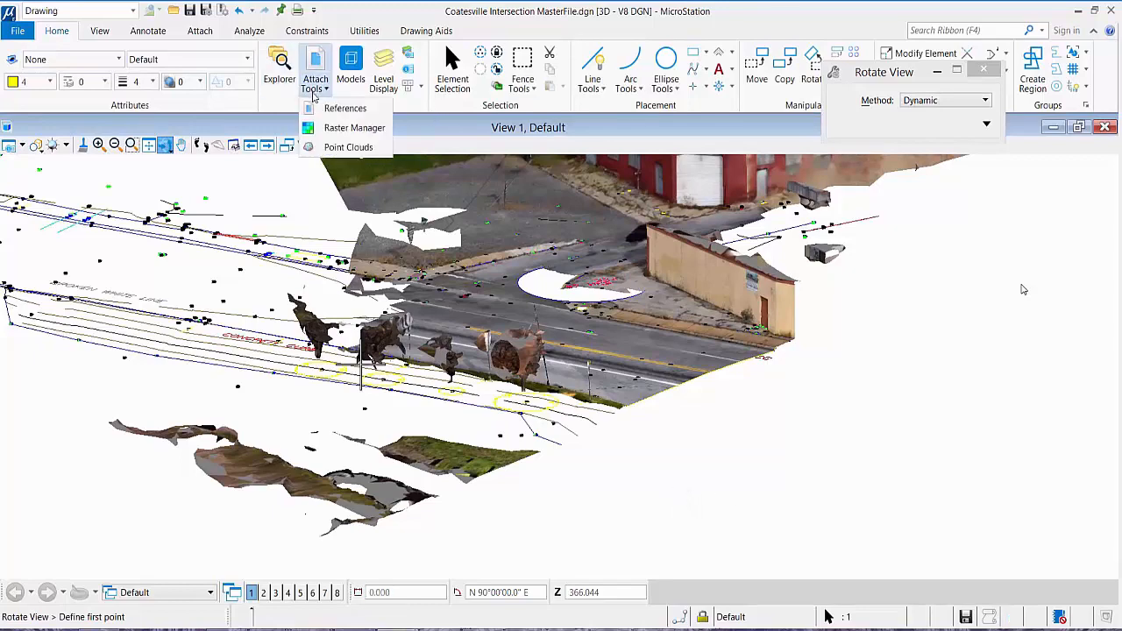
left_click(331, 112)
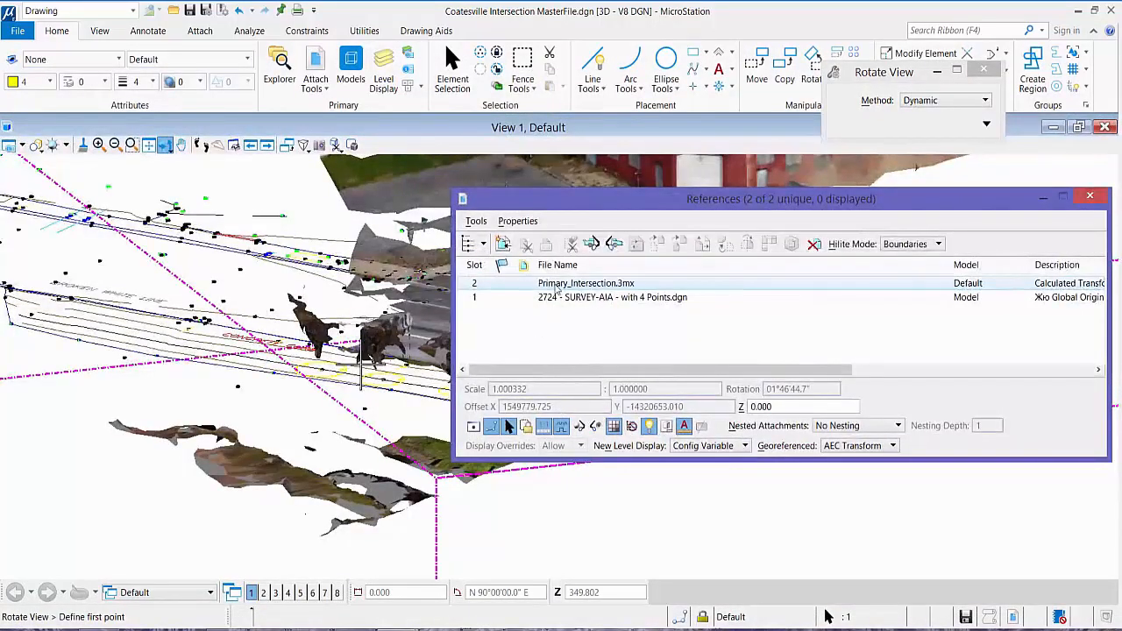
right_click(565, 286)
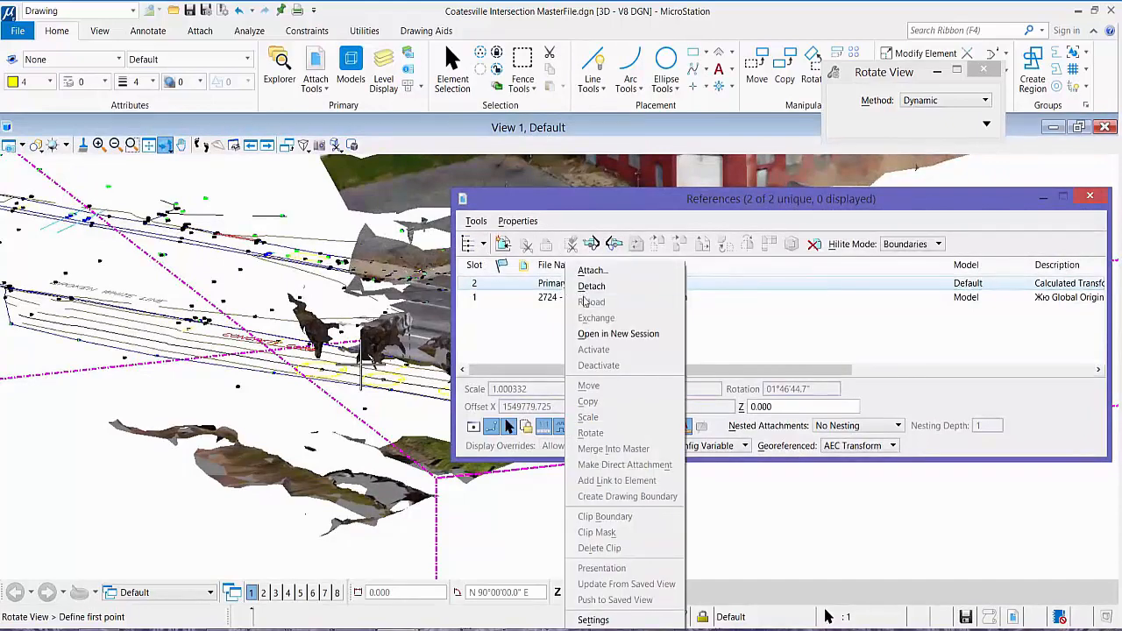
left_click(591, 286)
left_click(607, 277)
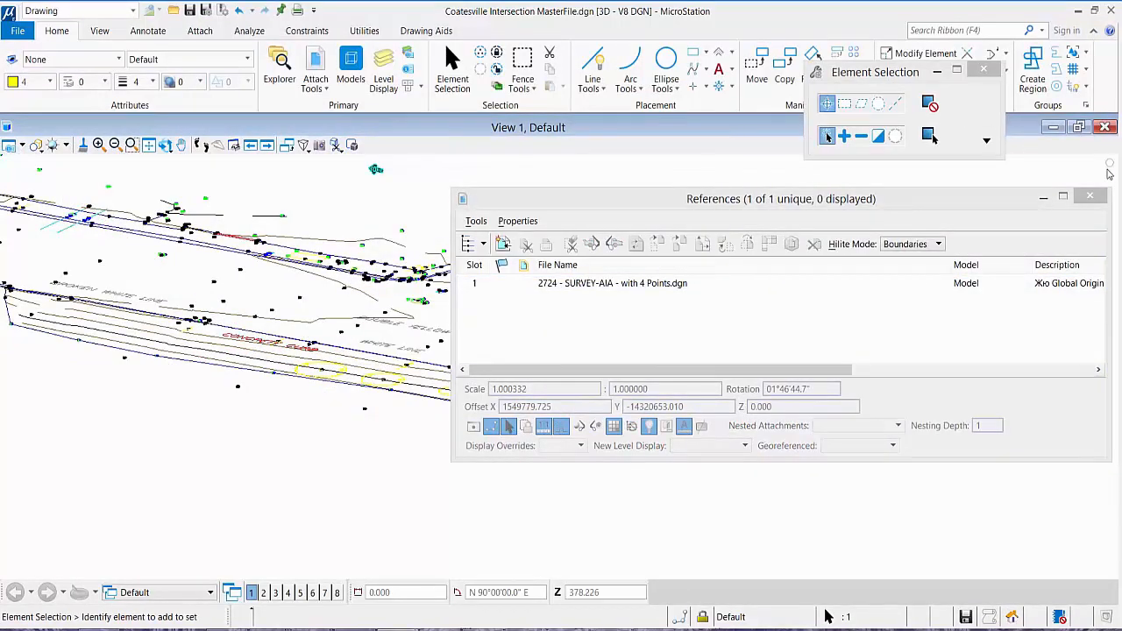
left_click(1090, 198)
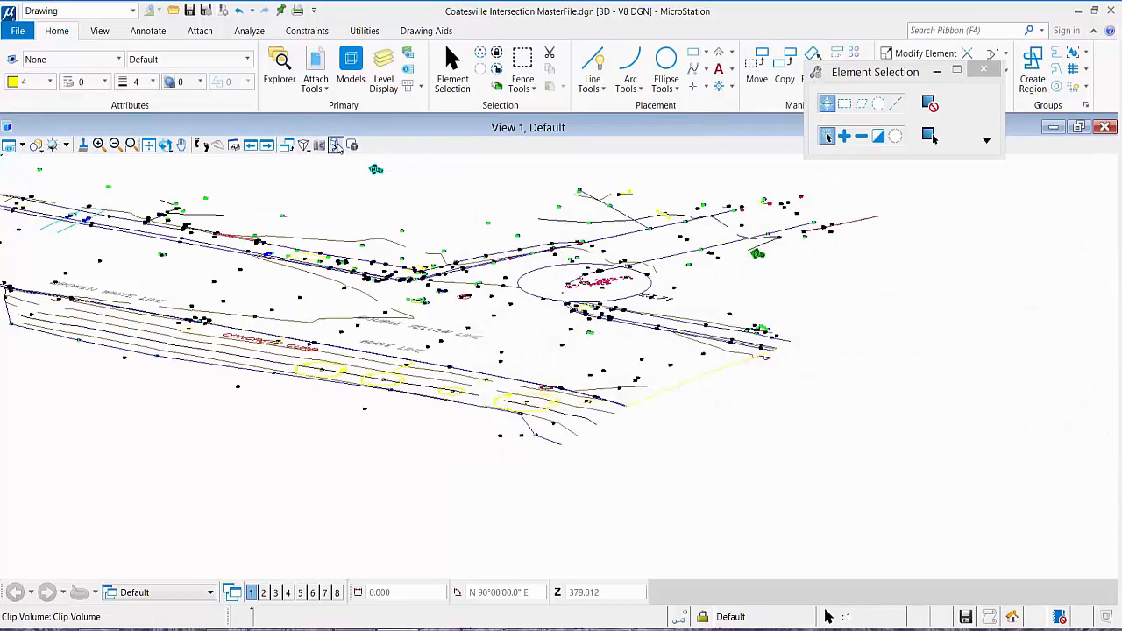
- Clear the clip volume from View 1 so the full extent of the survey drawing is shown
left_click(337, 145)
left_click(390, 191)
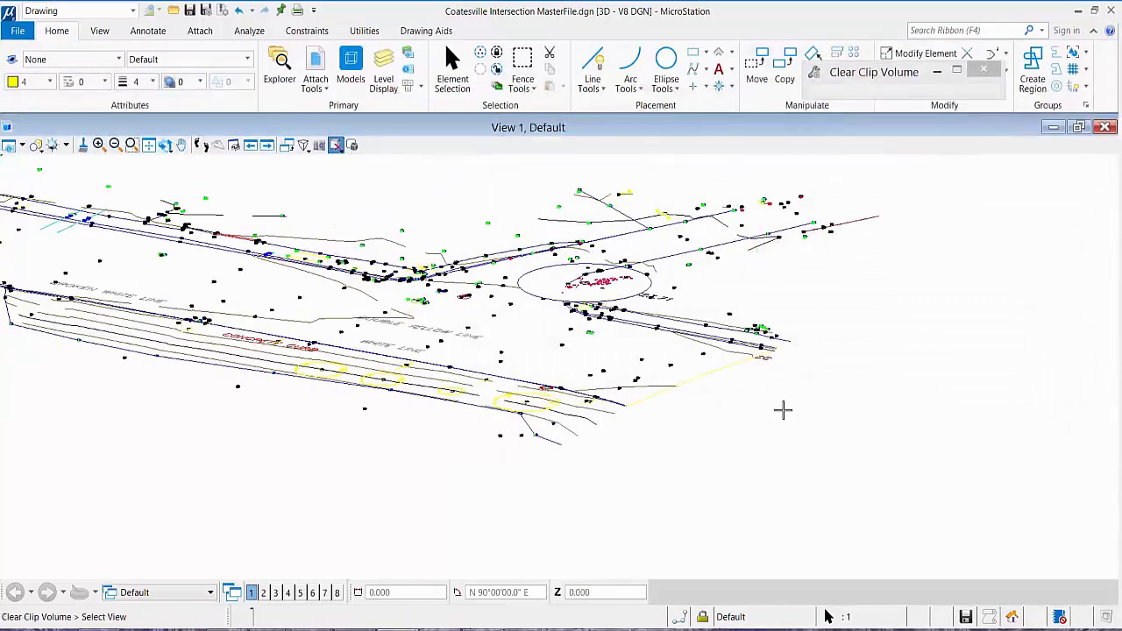
left_click(844, 439)
scroll(476, 461, "down", 5)
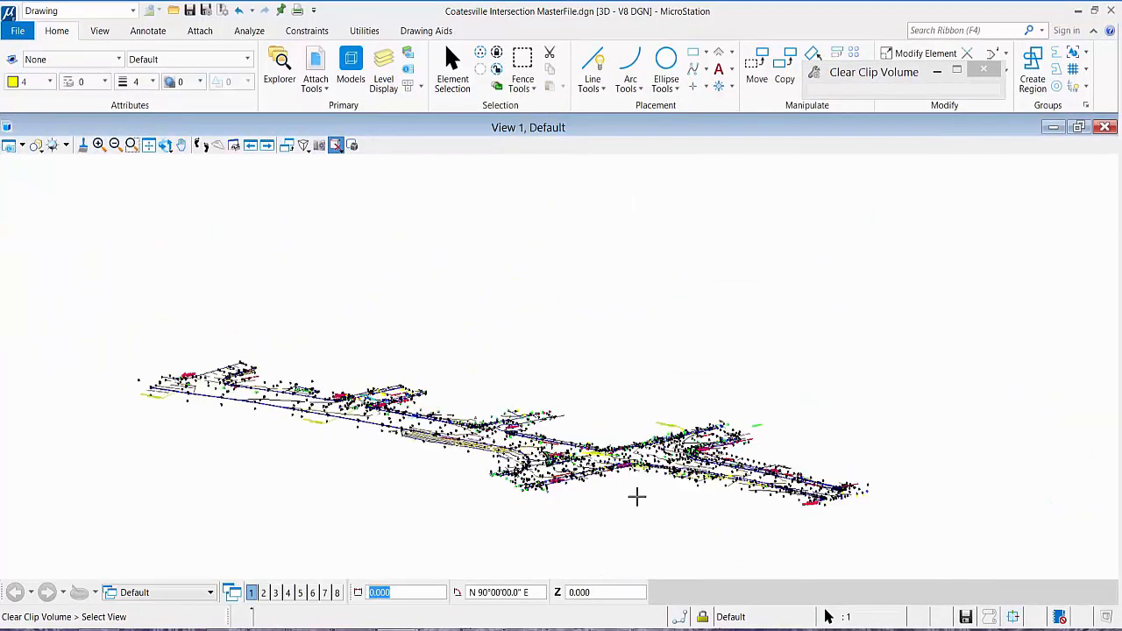
middle_click_drag(637, 497, 596, 477)
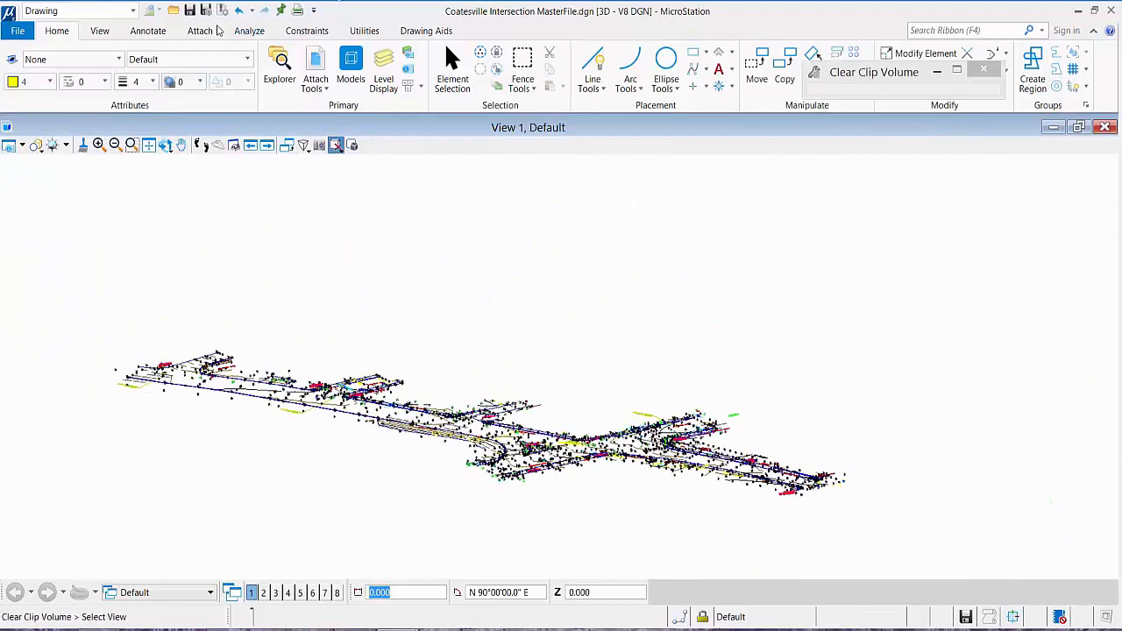
- Select all the attached POD point cloud tiles and turn on their display in View 1
left_click(209, 34)
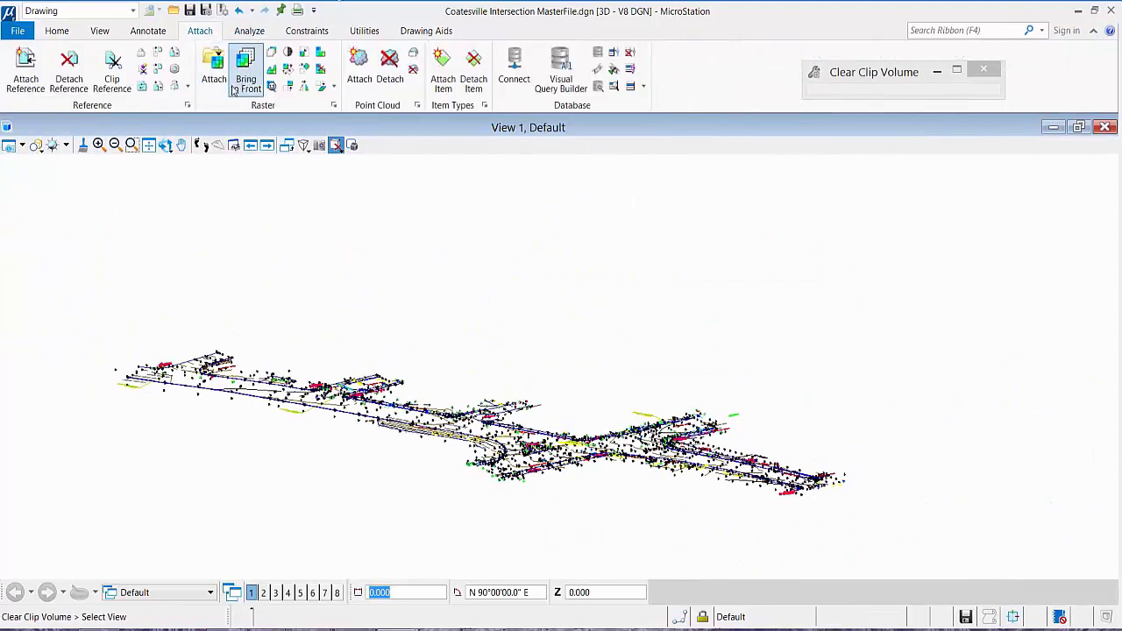
left_click(355, 84)
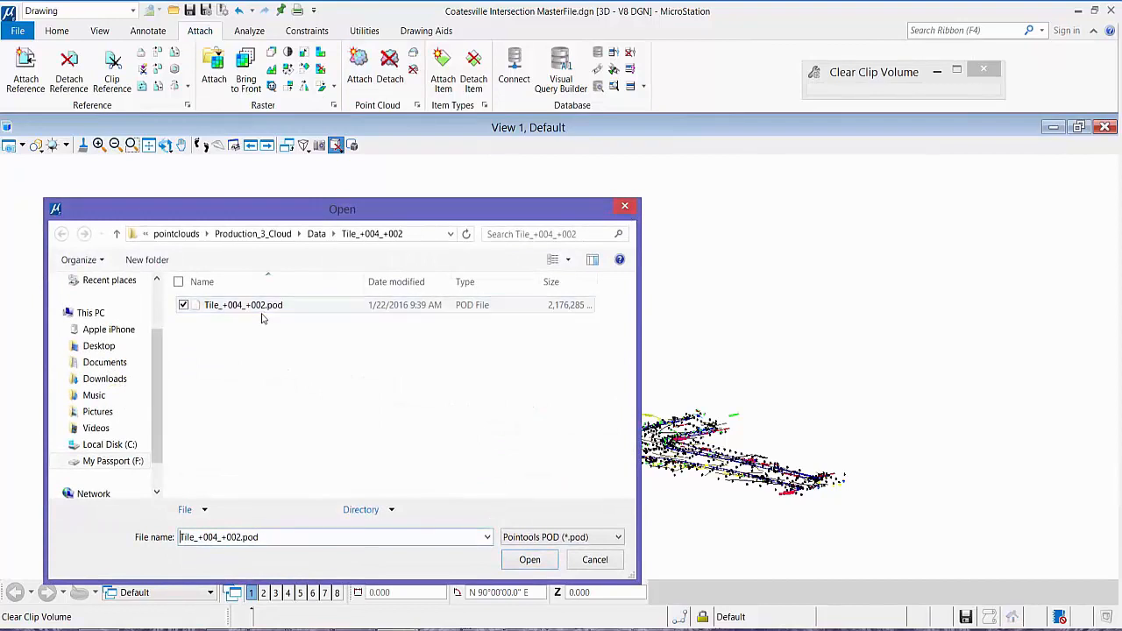
left_click(627, 209)
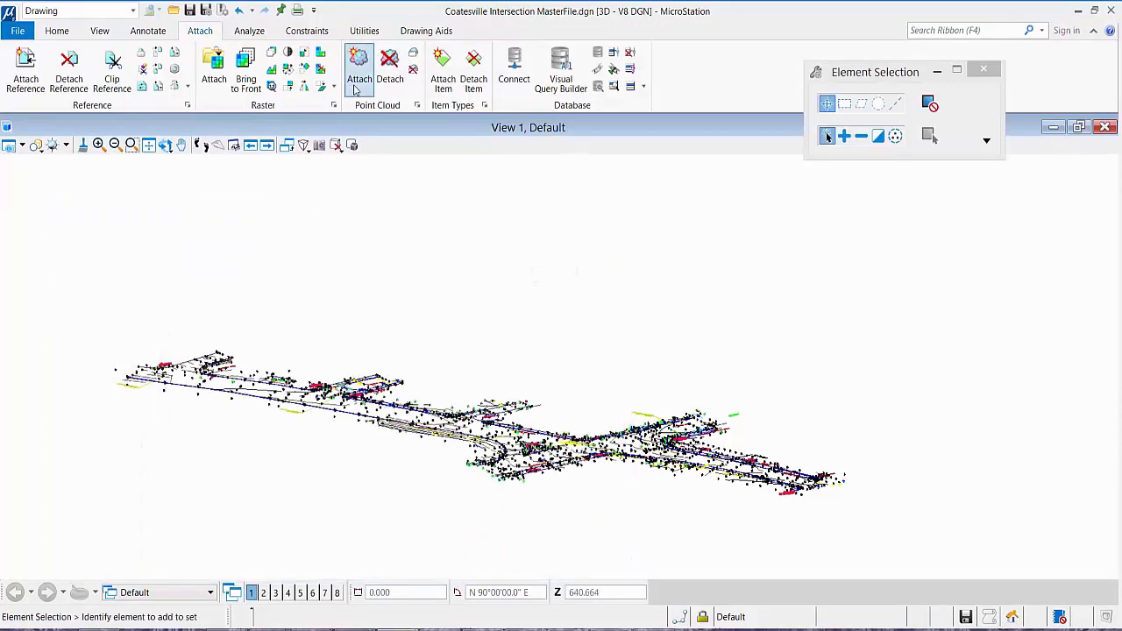
left_click(416, 106)
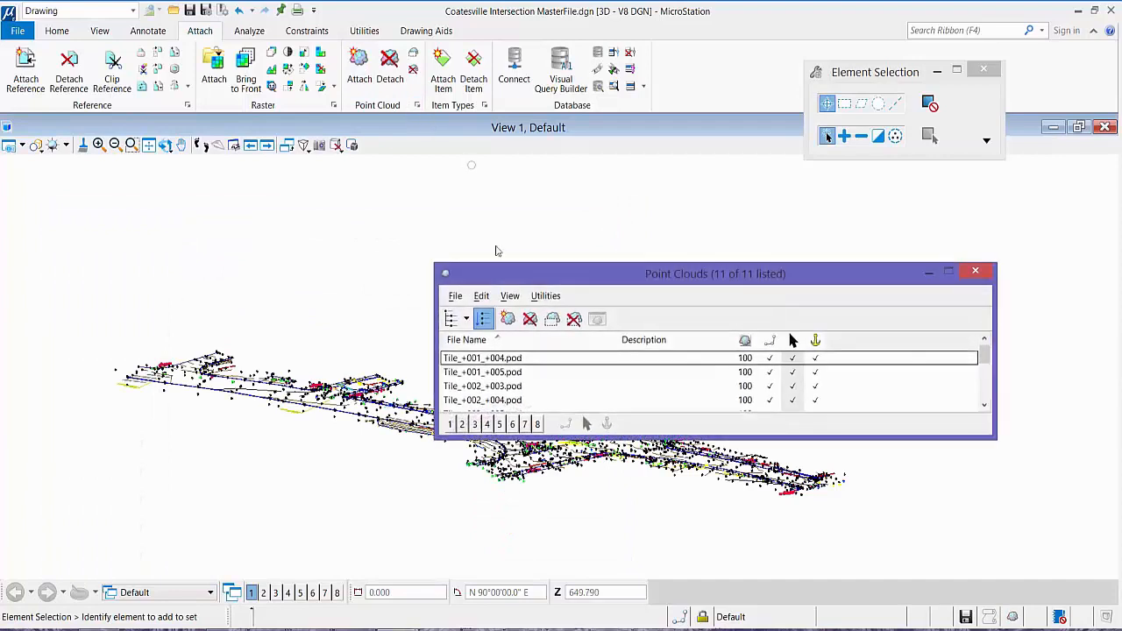
left_click_drag(467, 360, 466, 441)
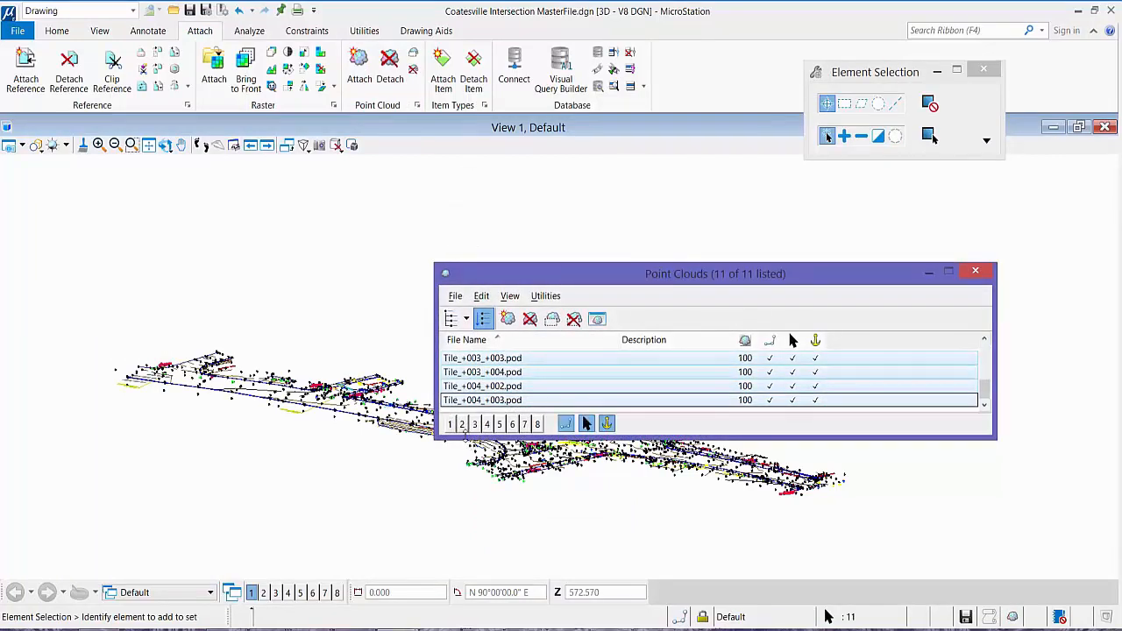
left_click(450, 425)
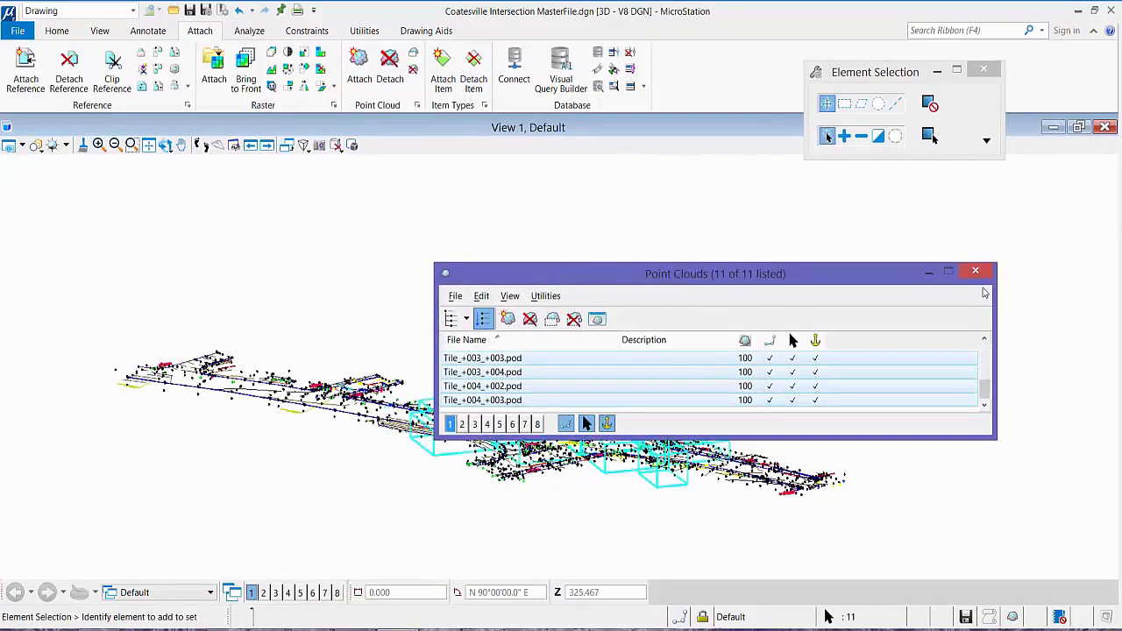
left_click(975, 271)
- Examine the point cloud against the survey linework at the intersection, up close around the sanitary manhole and the grassy-side curb
scroll(586, 469, "up", 2)
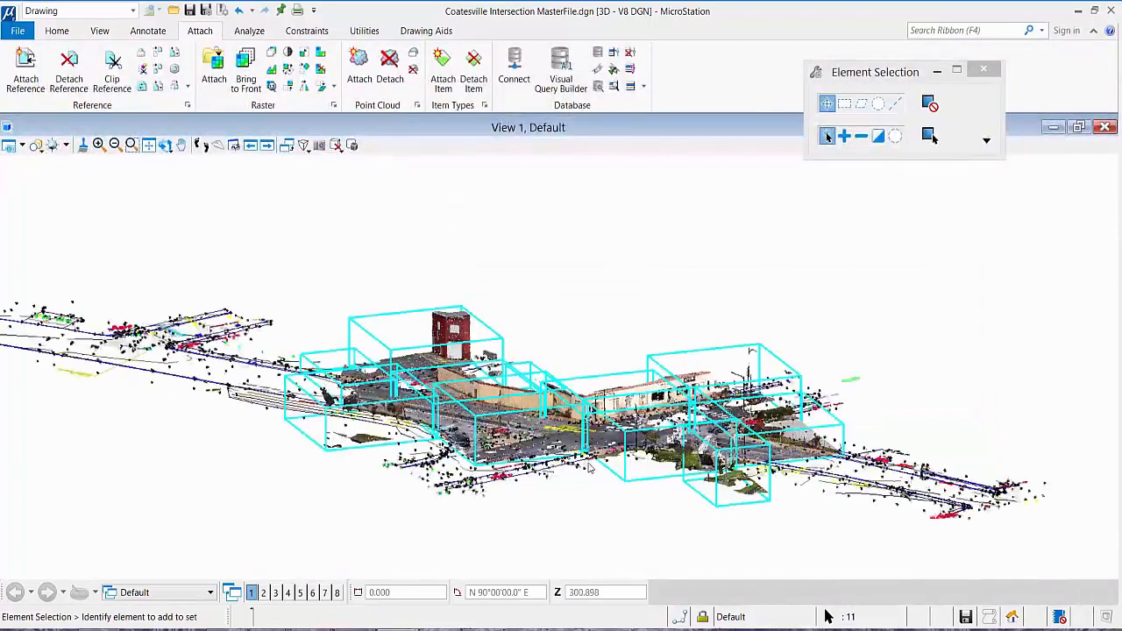
scroll(589, 469, "up", 2)
scroll(753, 510, "up", 2)
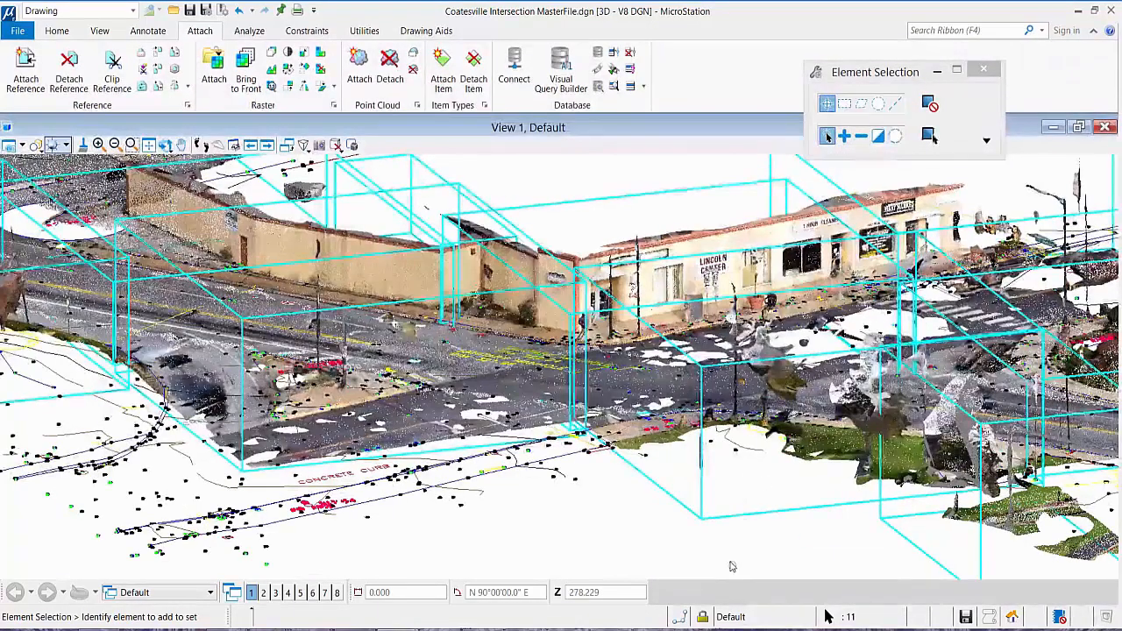
middle_click_drag(745, 539, 638, 497)
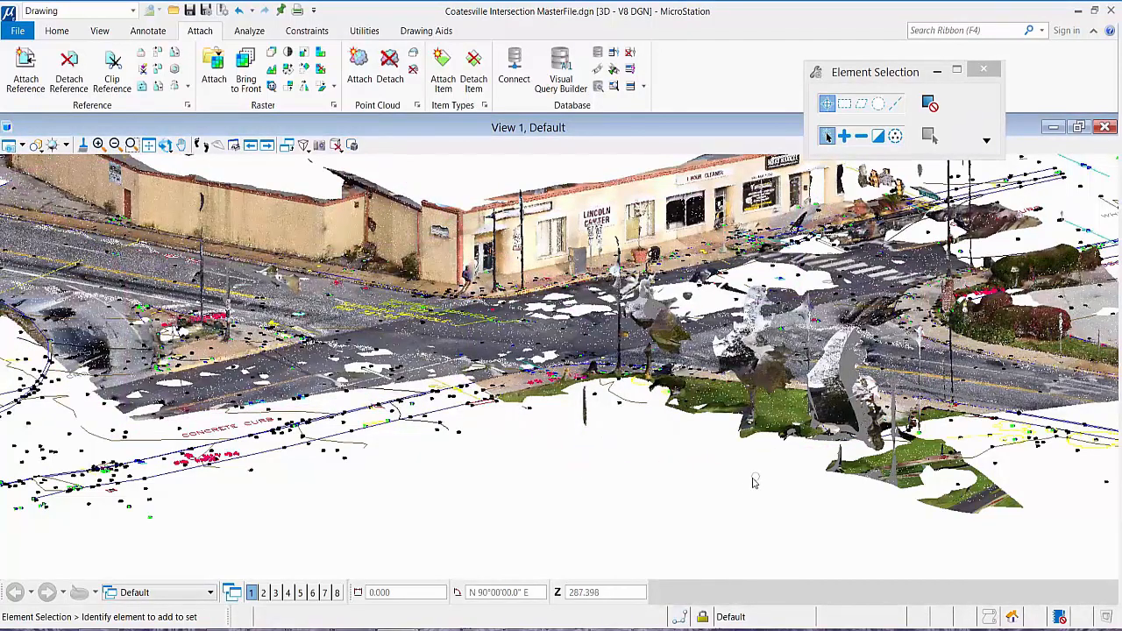
scroll(489, 339, "up", 3)
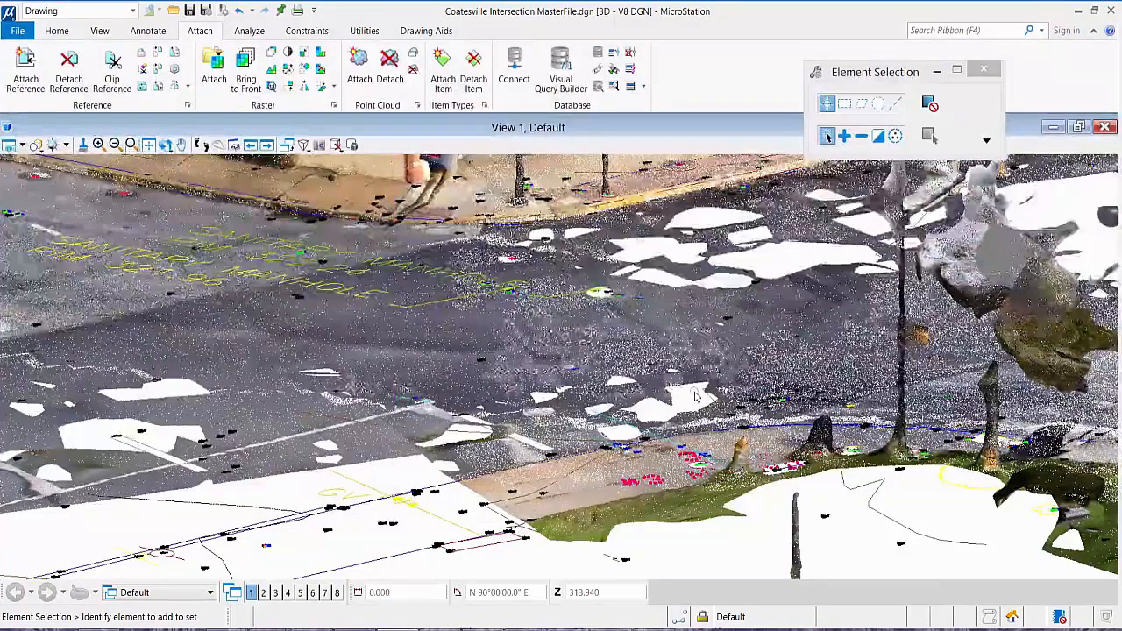
middle_click_drag(861, 513, 800, 496)
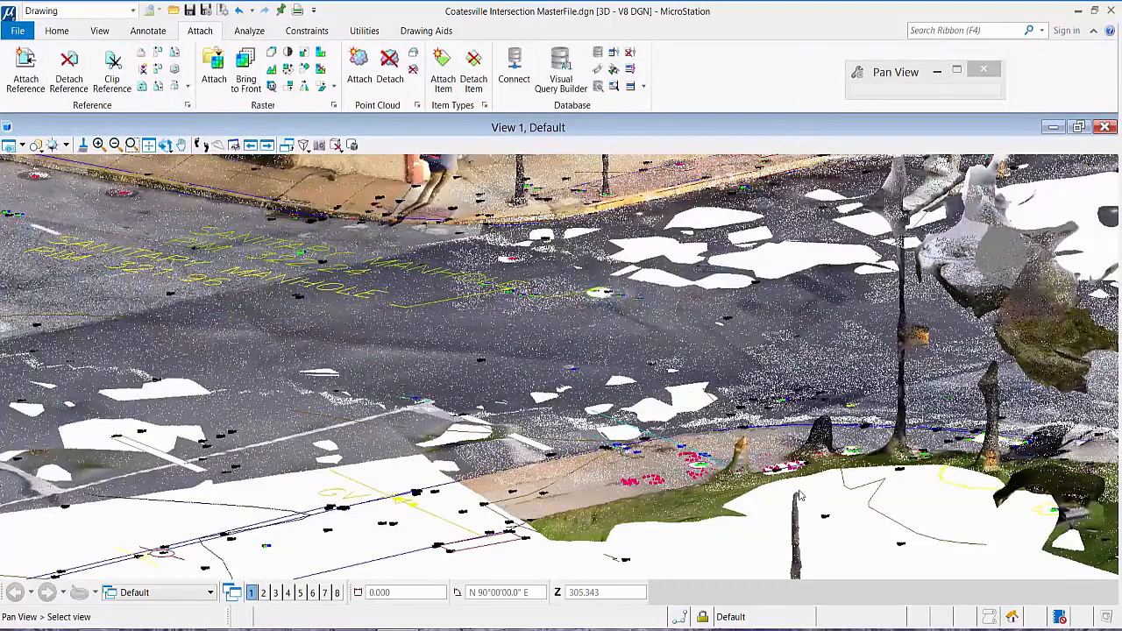